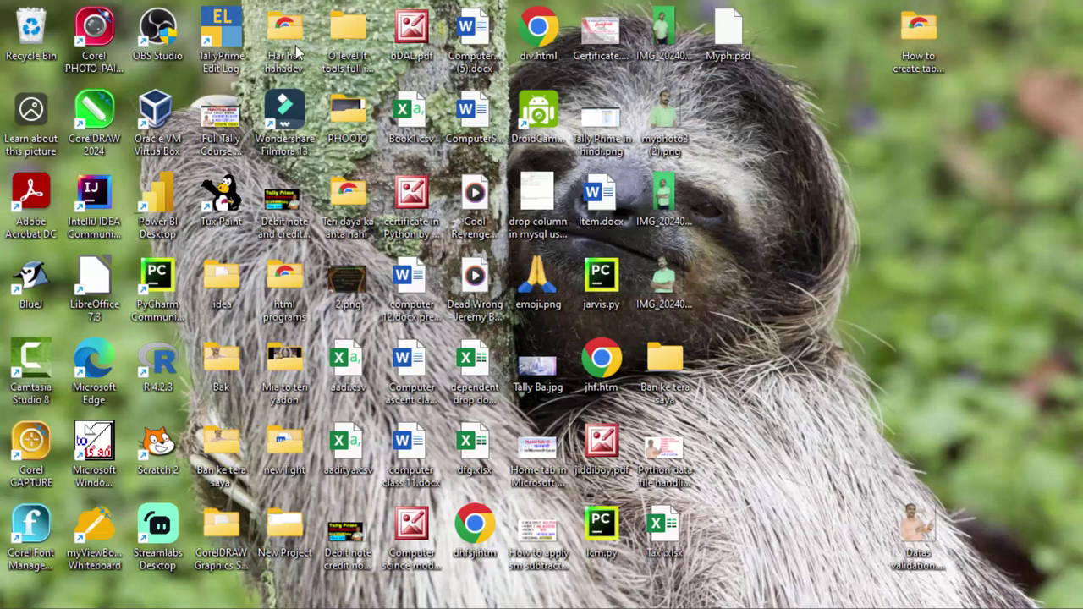
# - Launch TallyPrime in educational mode and open the creation form for a new company
pyautogui.doubleClick(221, 33)
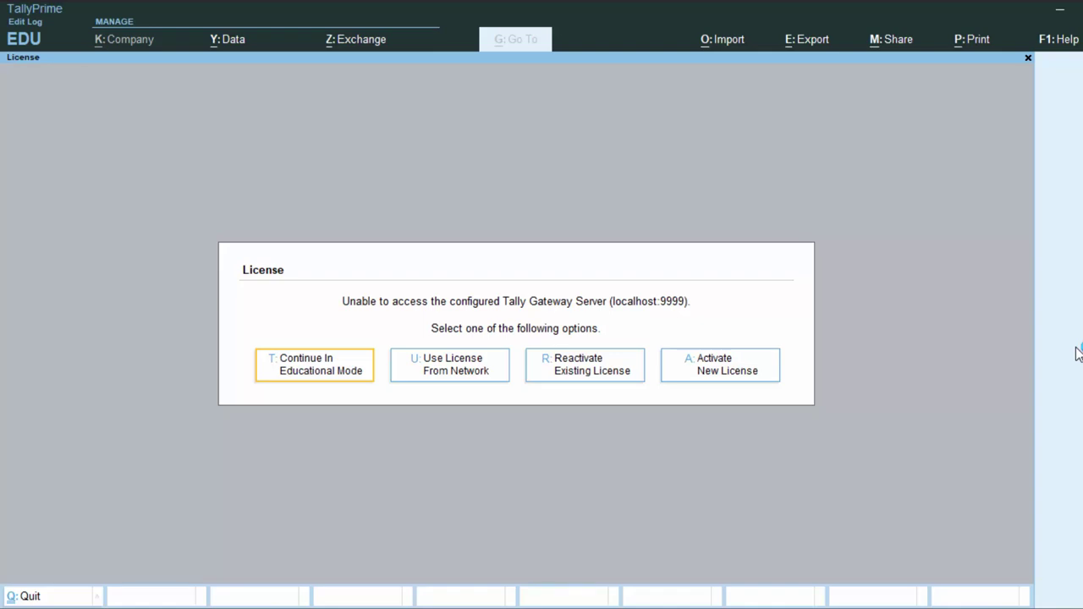
pyautogui.click(280, 373)
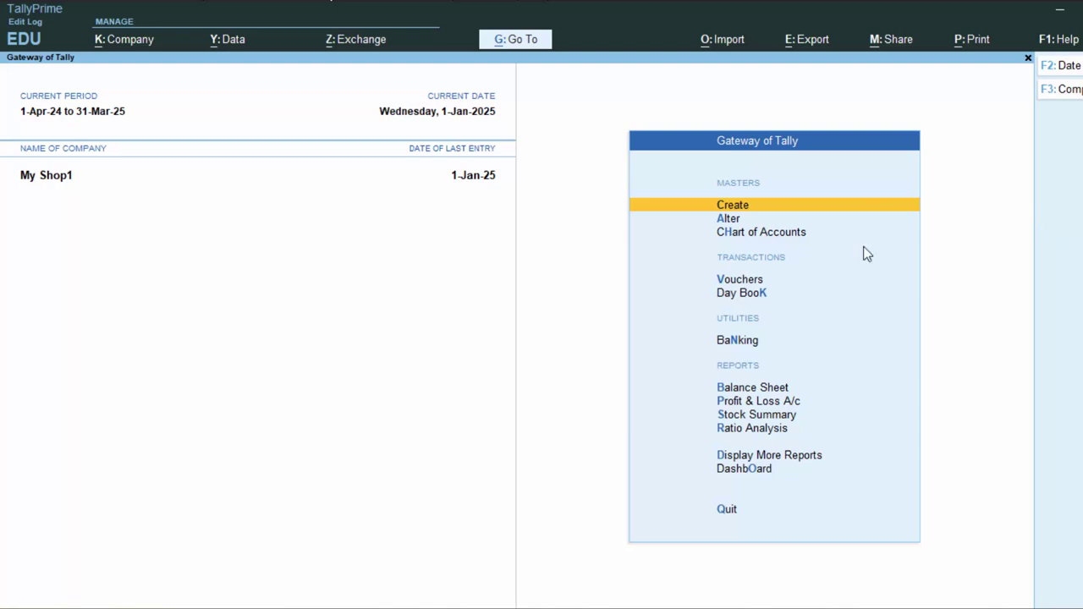
pyautogui.click(1057, 95)
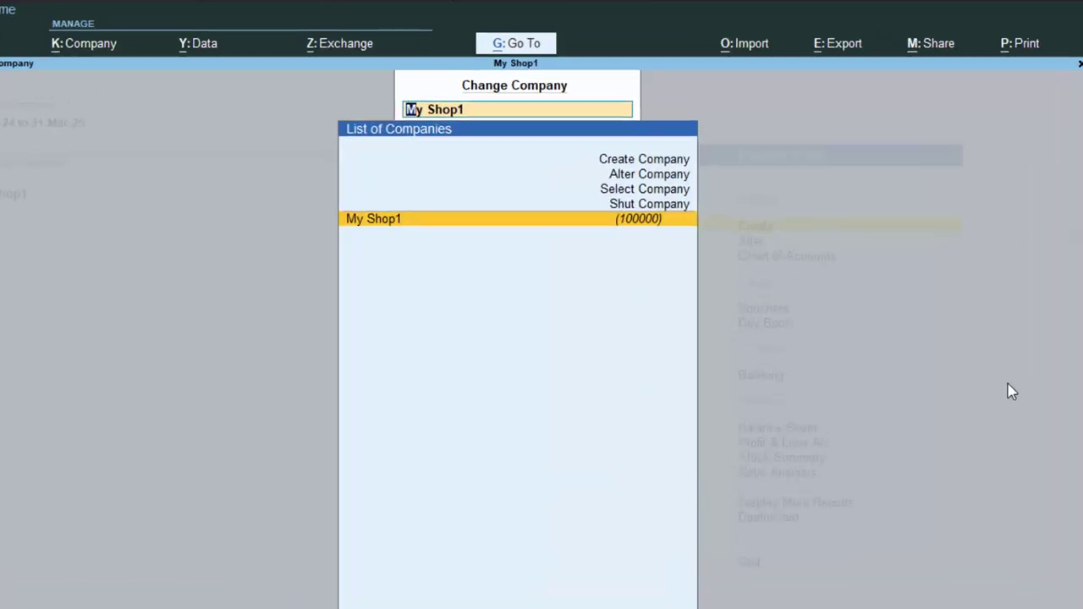
pyautogui.press('Up')
pyautogui.press('Up')
pyautogui.press('Up')
pyautogui.press('Up')
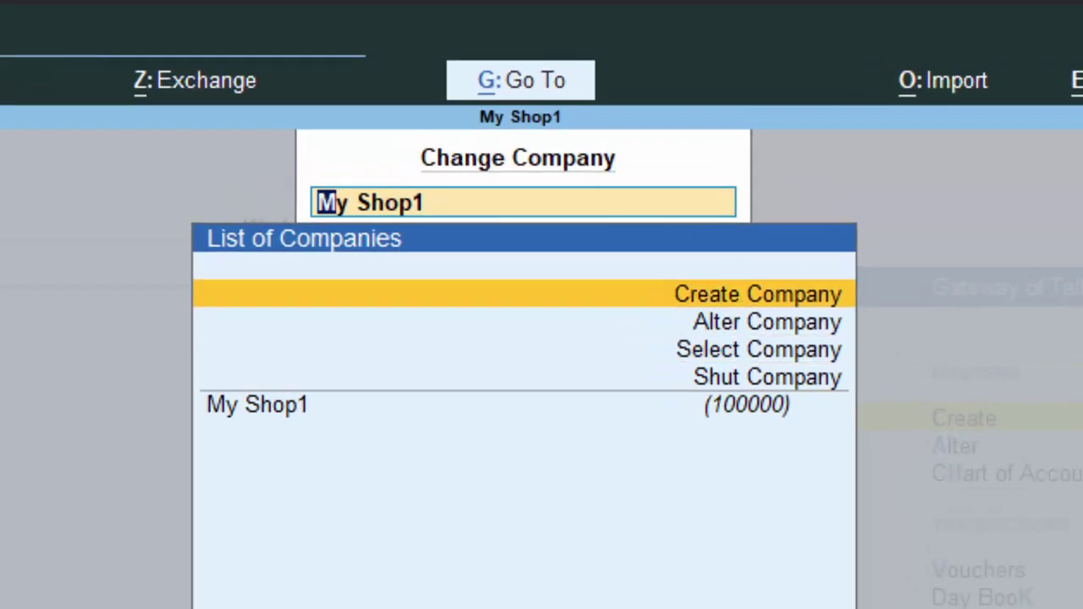
pyautogui.press('Return')
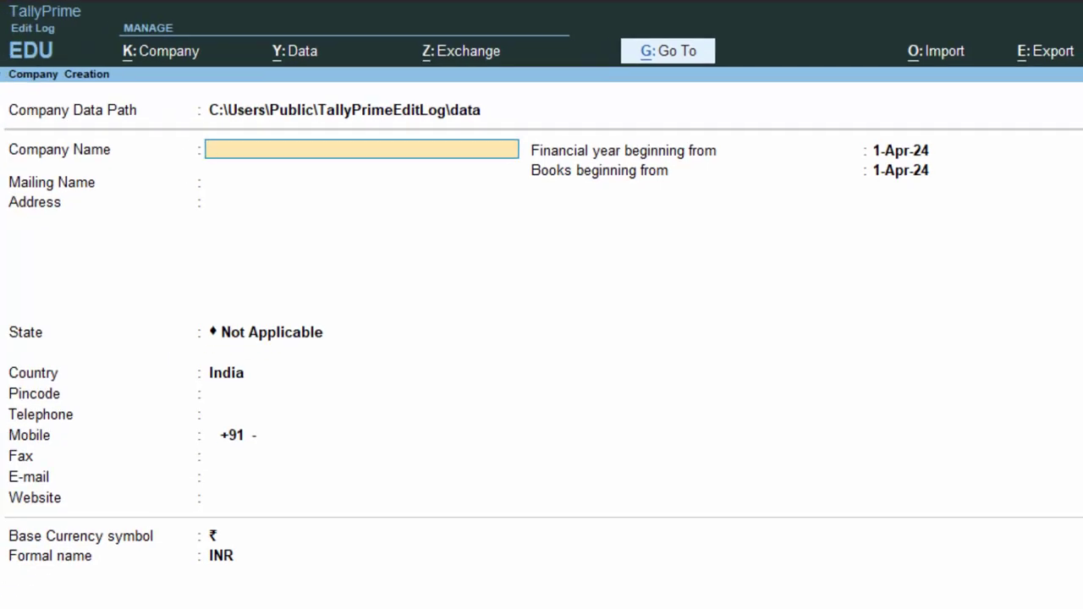
# - Name the new company "My First Company" and keep the same text as its mailing name
pyautogui.write('My f')
pyautogui.write('irs')
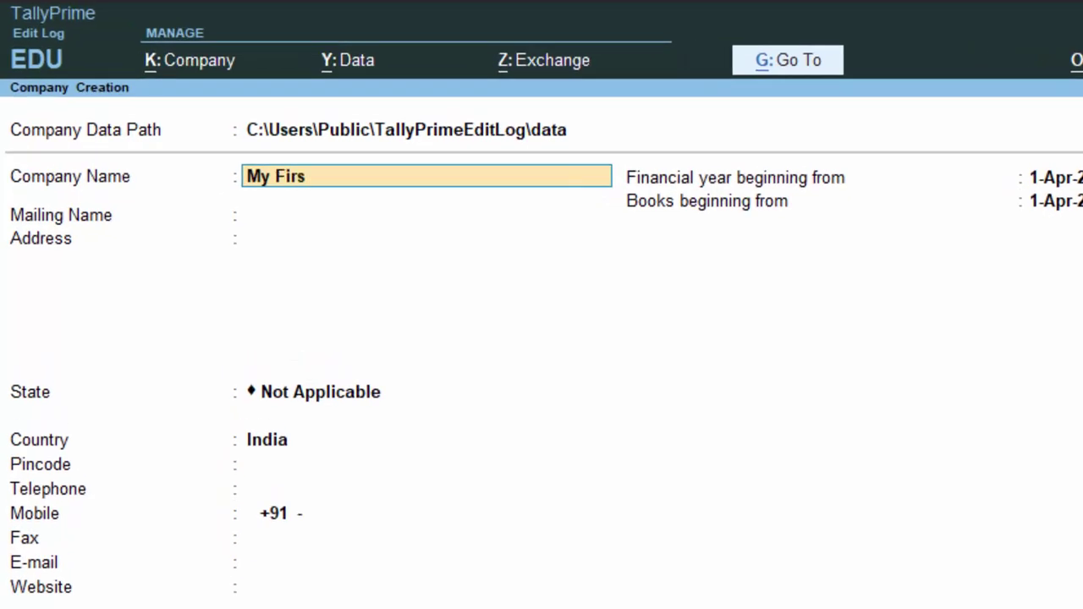
pyautogui.write('t company')
pyautogui.press('Return')
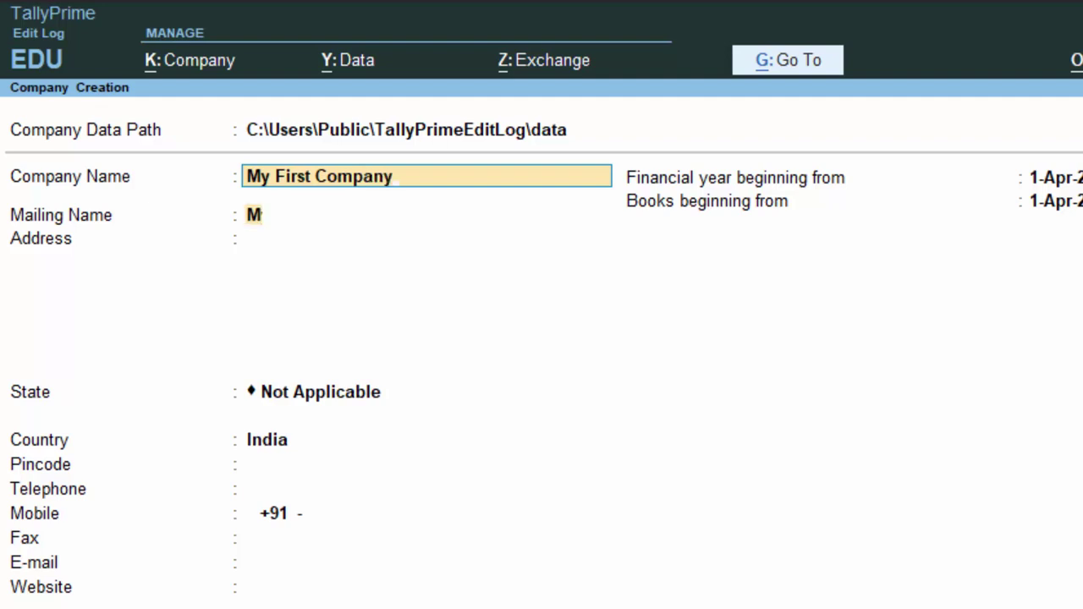
pyautogui.press('Return')
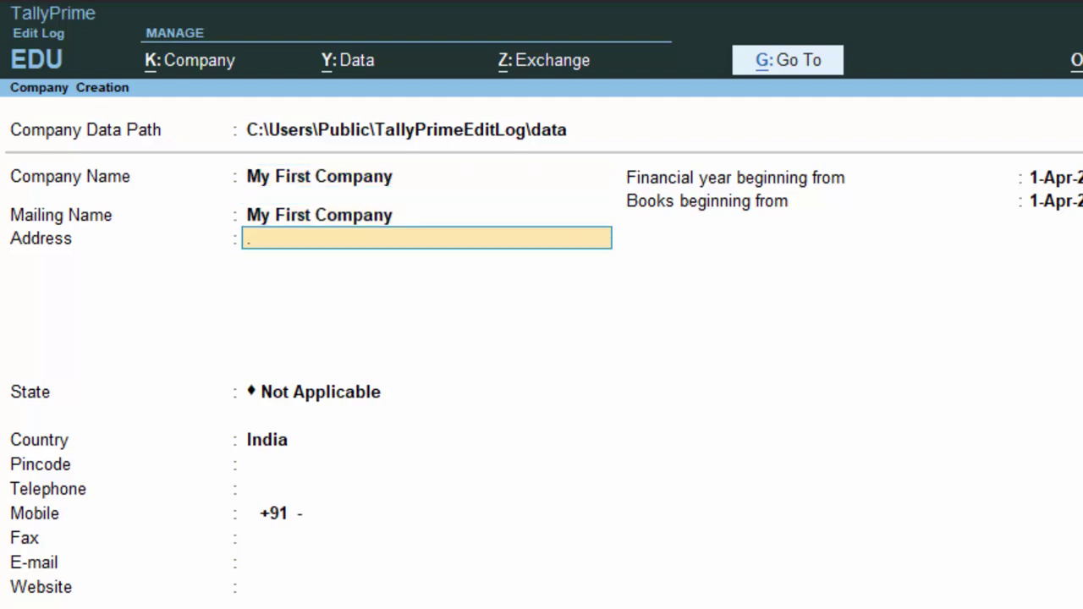
# - Enter the company's address and set its state to Uttar Pradesh
pyautogui.write('New colony de')
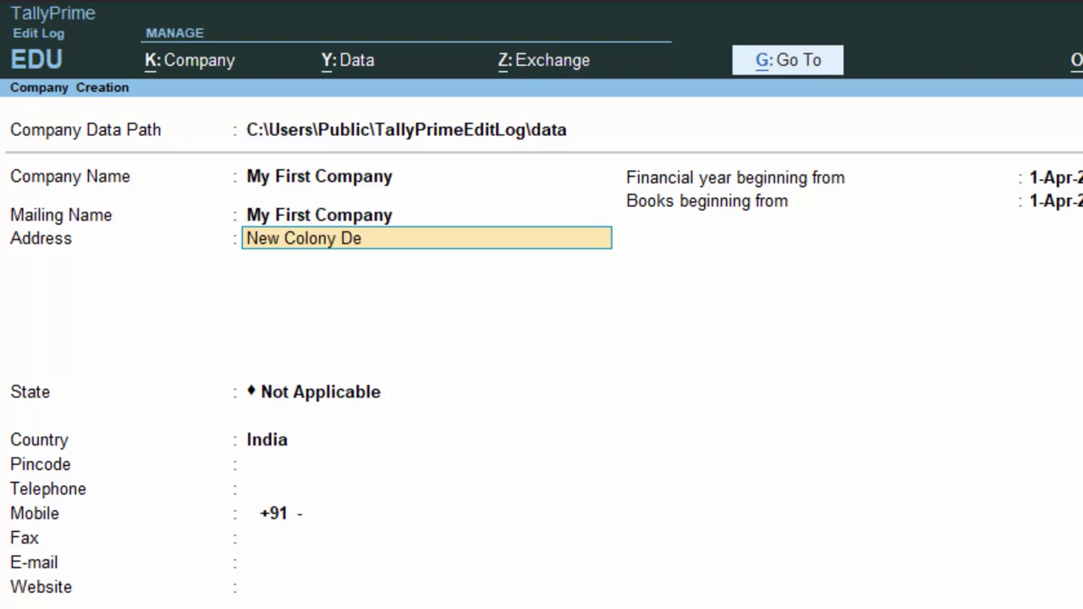
pyautogui.write('oria')
pyautogui.press('Return')
pyautogui.press('Return')
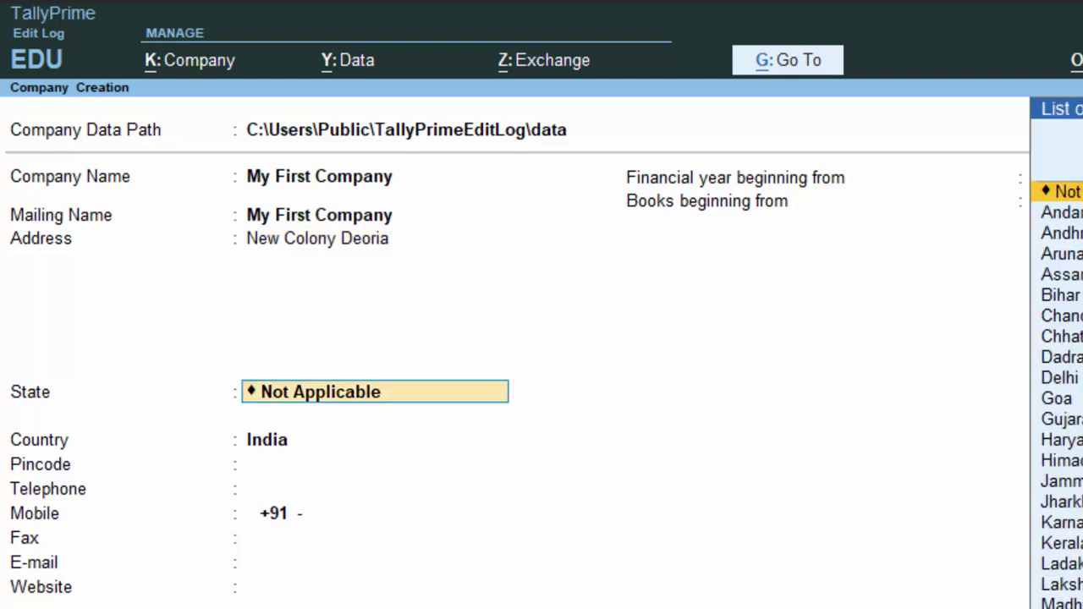
pyautogui.press('Return')
pyautogui.hotkey('shift', 'Tab')
pyautogui.write('U')
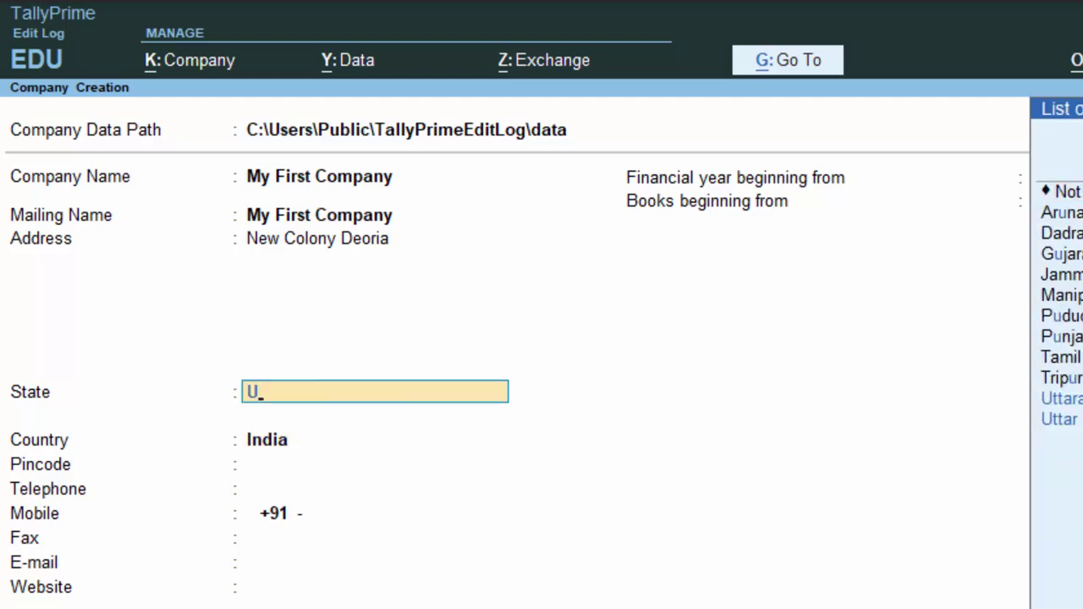
pyautogui.press('Down')
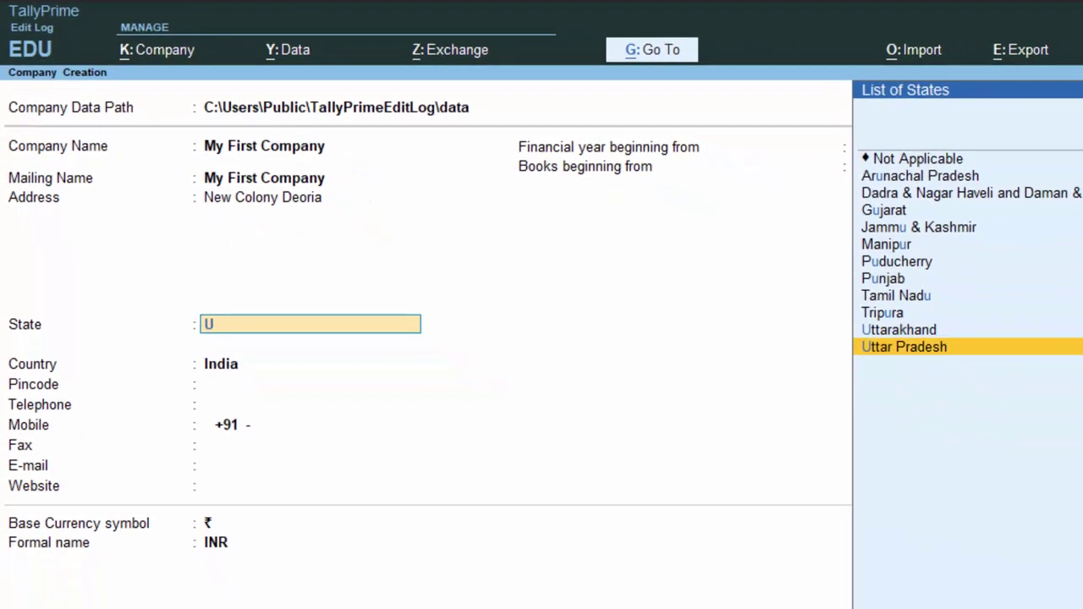
pyautogui.press('Return')
pyautogui.press('Return')
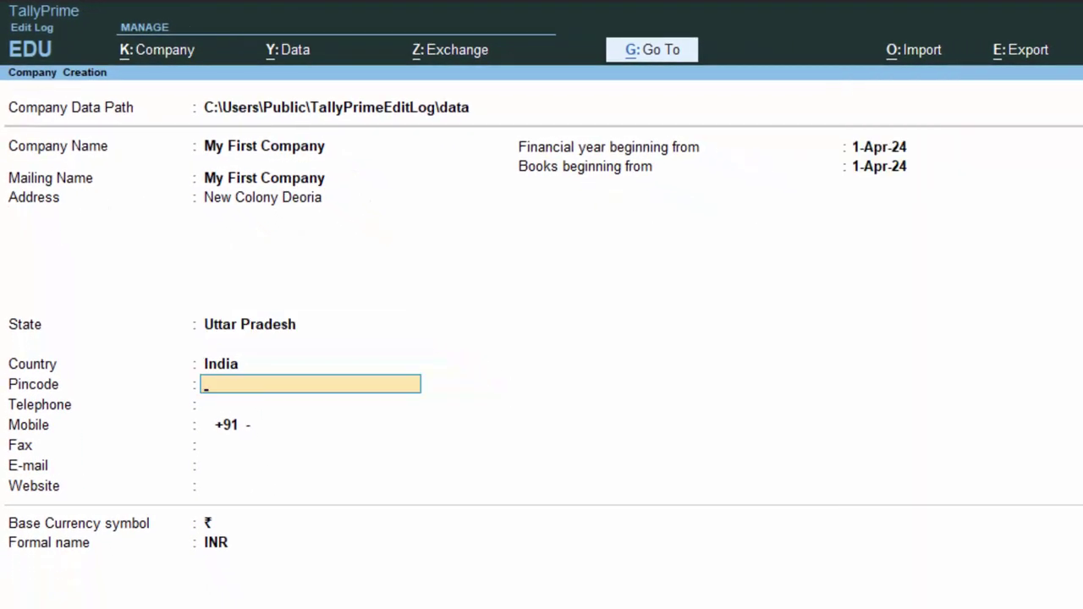
# - Leave the contact fields blank, keep the INR base currency, and save the company with its default features
pyautogui.press('Return')
pyautogui.press('Return')
pyautogui.press('Return')
pyautogui.press('Return')
pyautogui.press('Return')
pyautogui.press('Return')
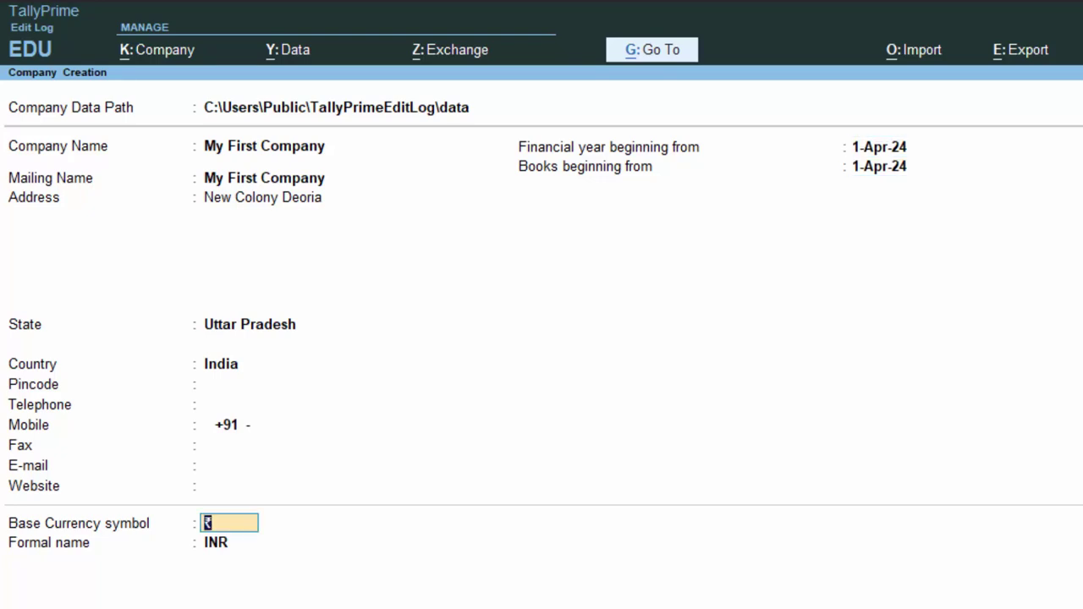
pyautogui.press('Return')
pyautogui.press('Return')
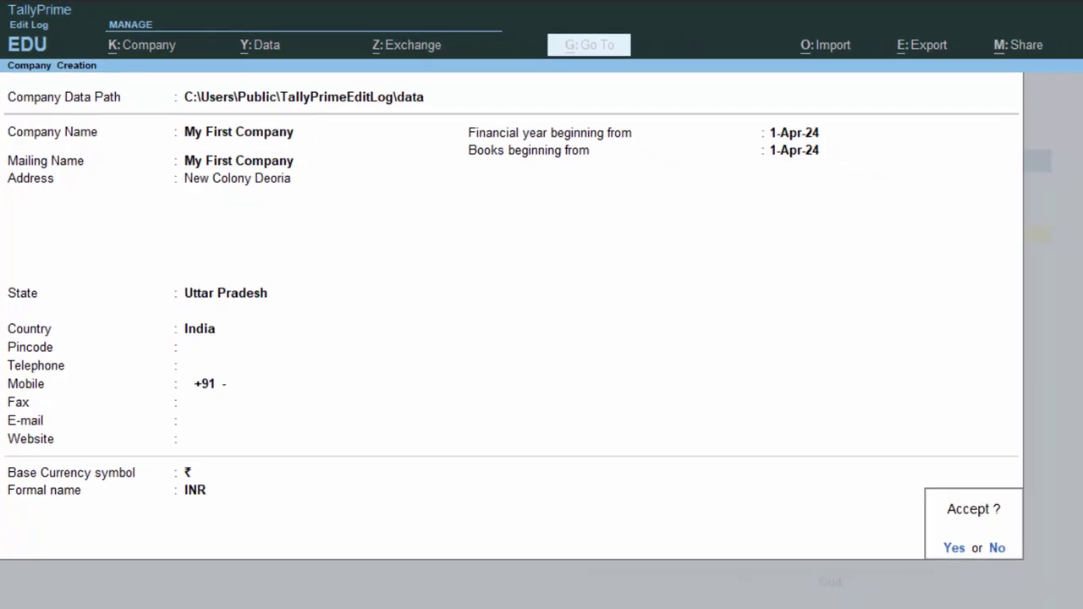
pyautogui.press('Return')
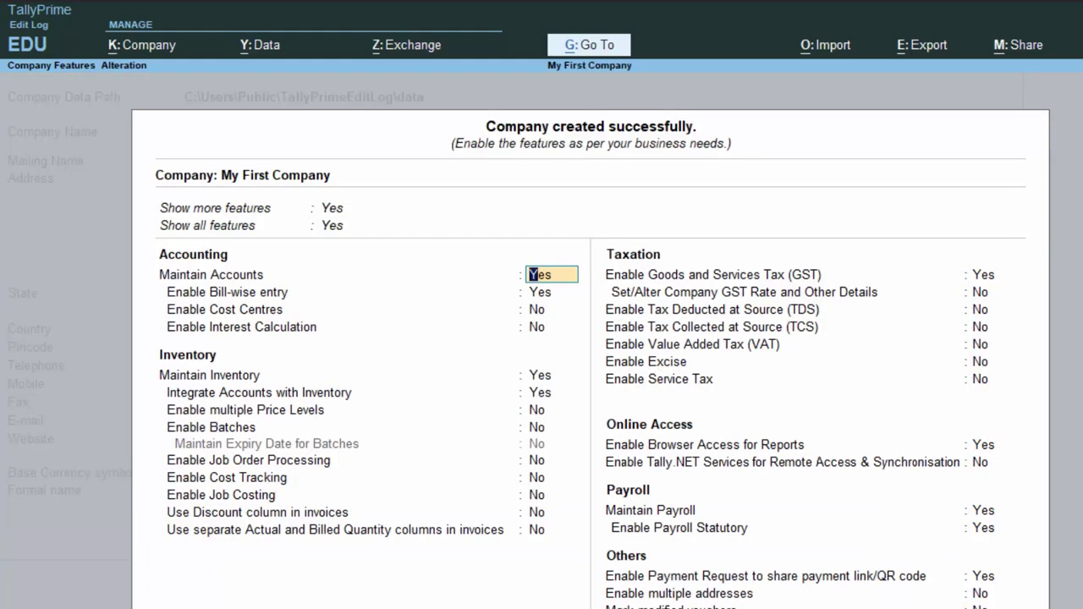
pyautogui.hotkey('ctrl', 'a')
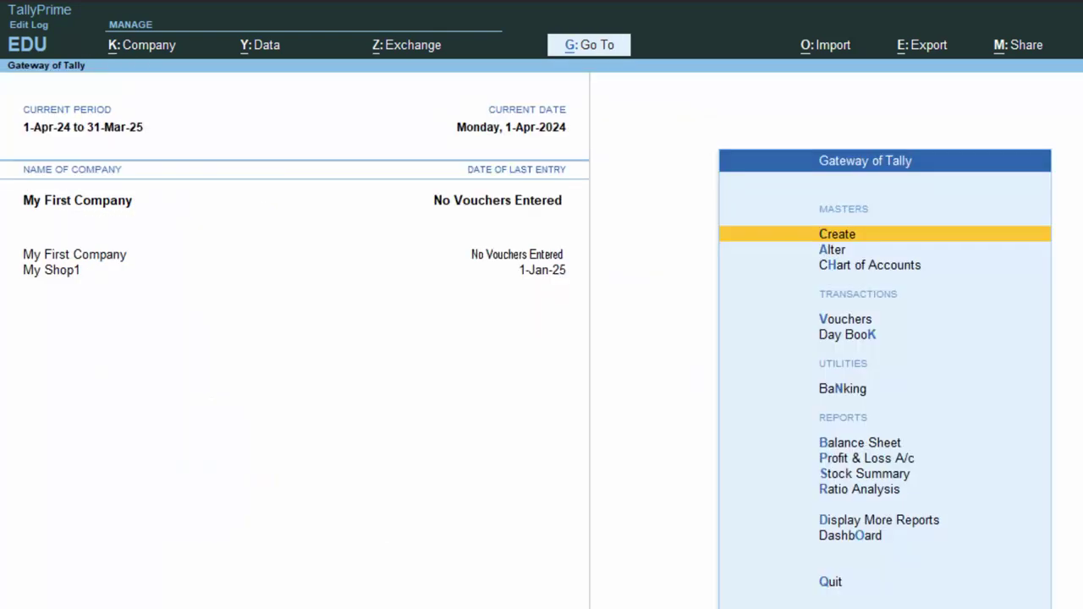
# - Start a purchase voucher with supplier invoice number 7648, dated 1-Apr-24
pyautogui.press('v')
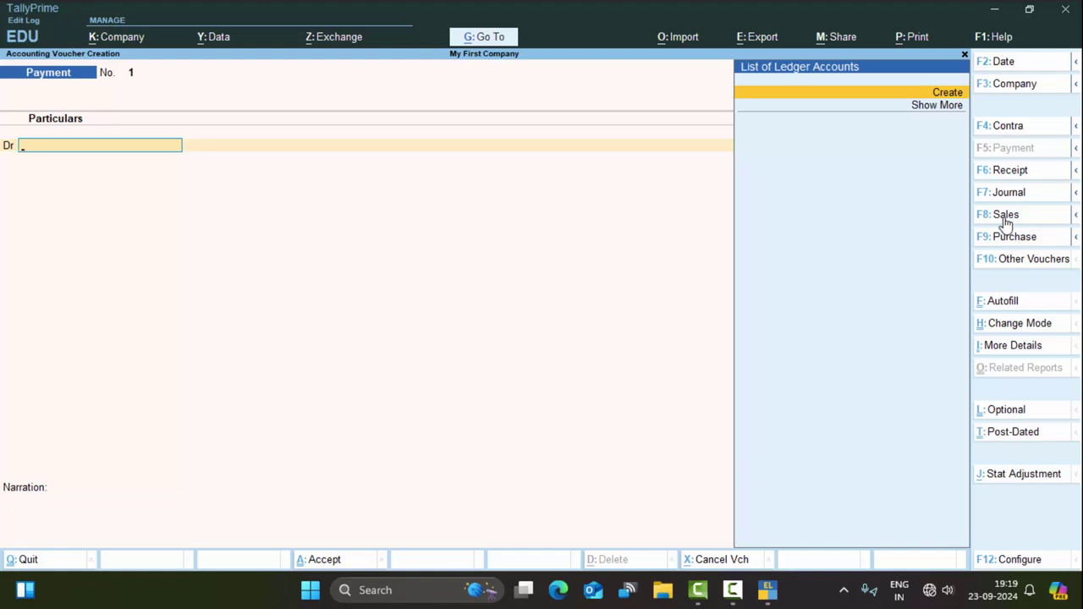
pyautogui.click(1006, 217)
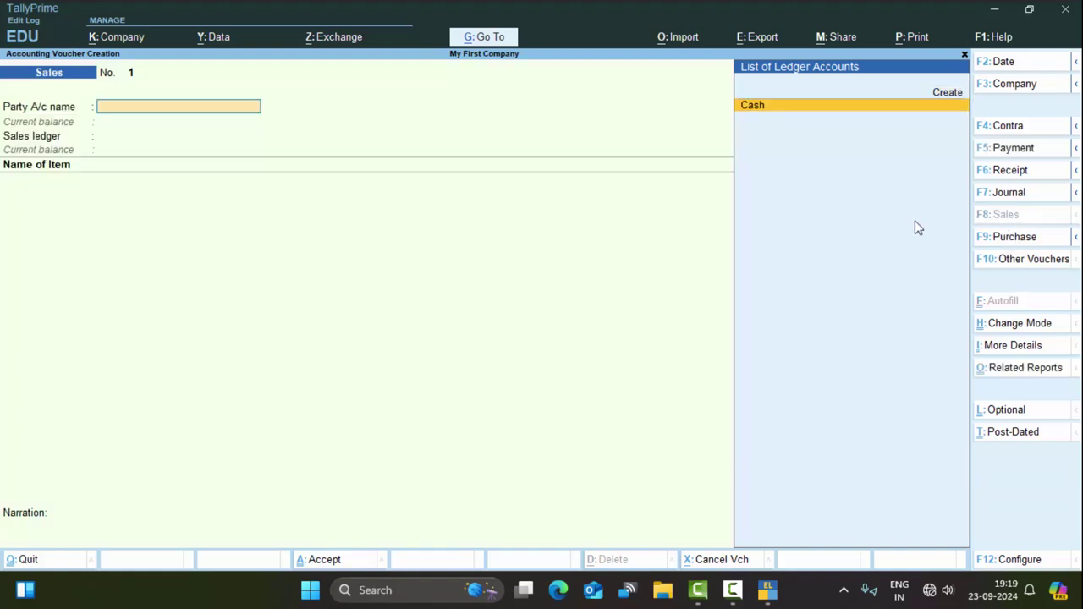
pyautogui.click(1012, 240)
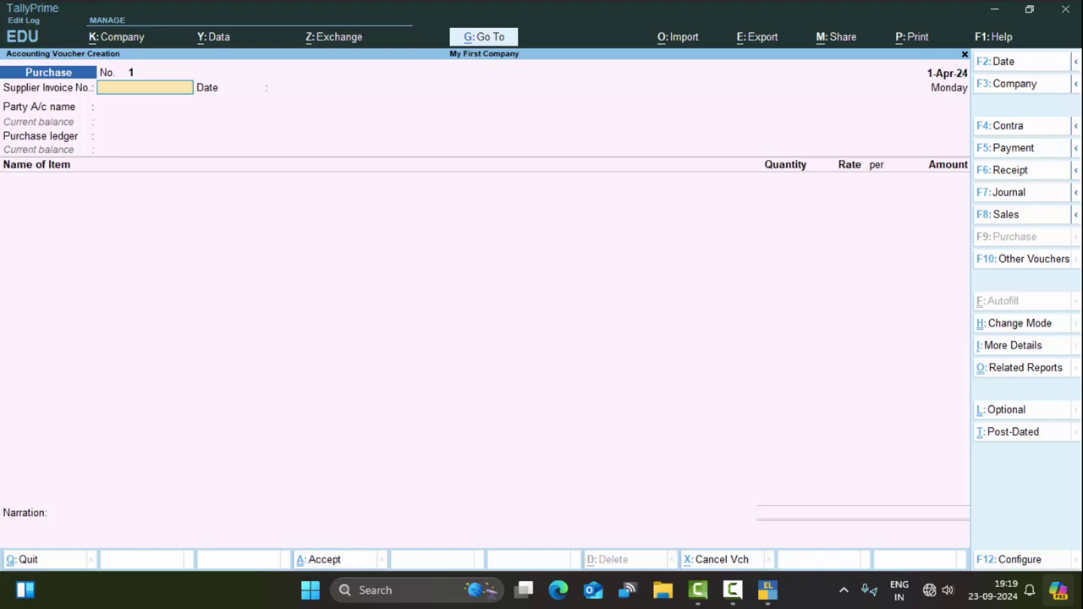
pyautogui.write('7648')
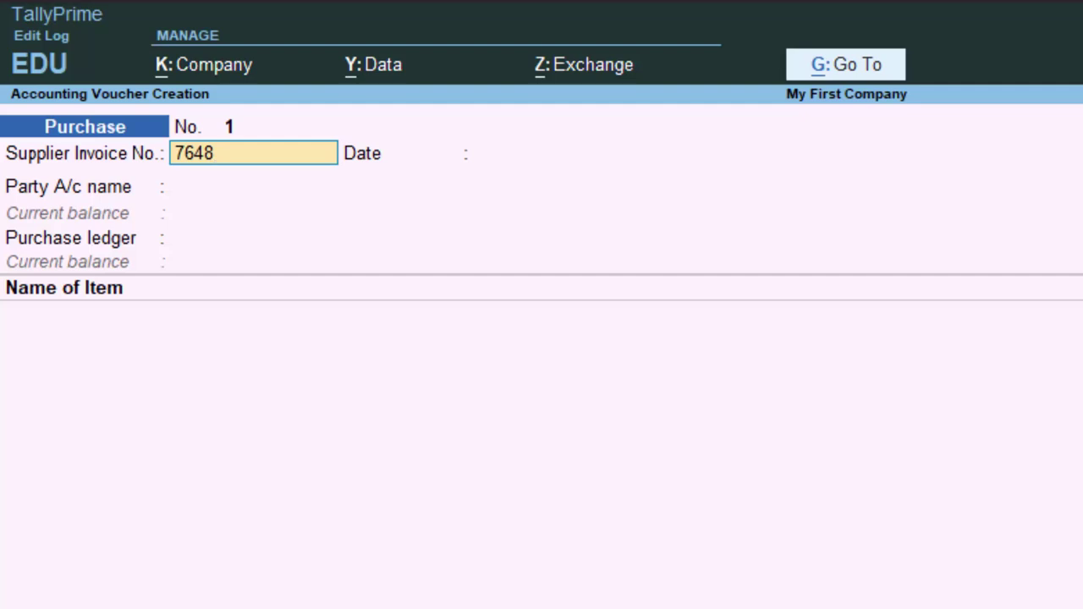
pyautogui.press('Return')
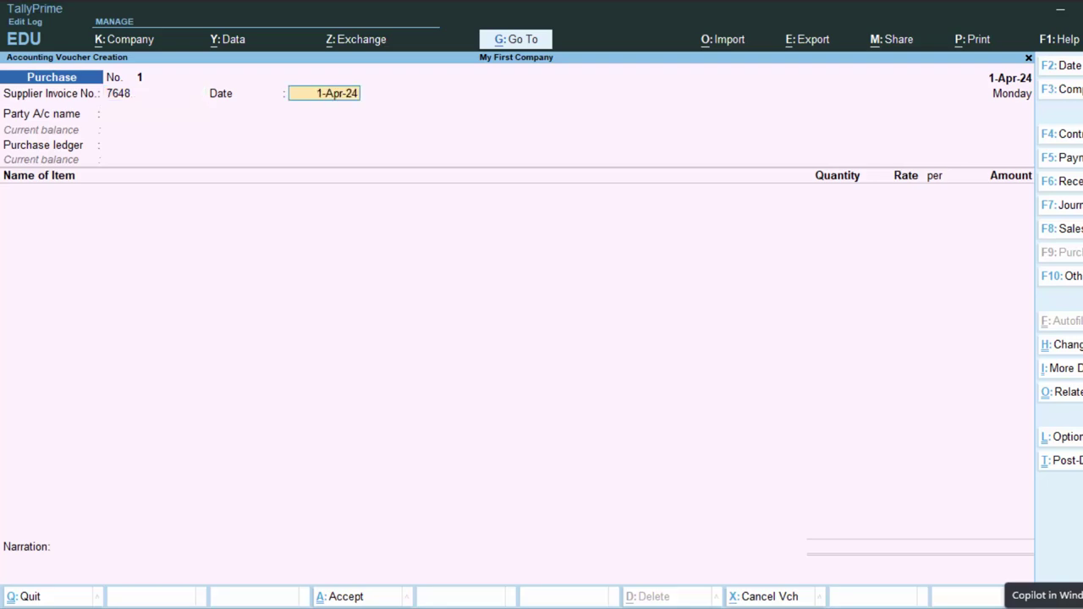
pyautogui.press('Return')
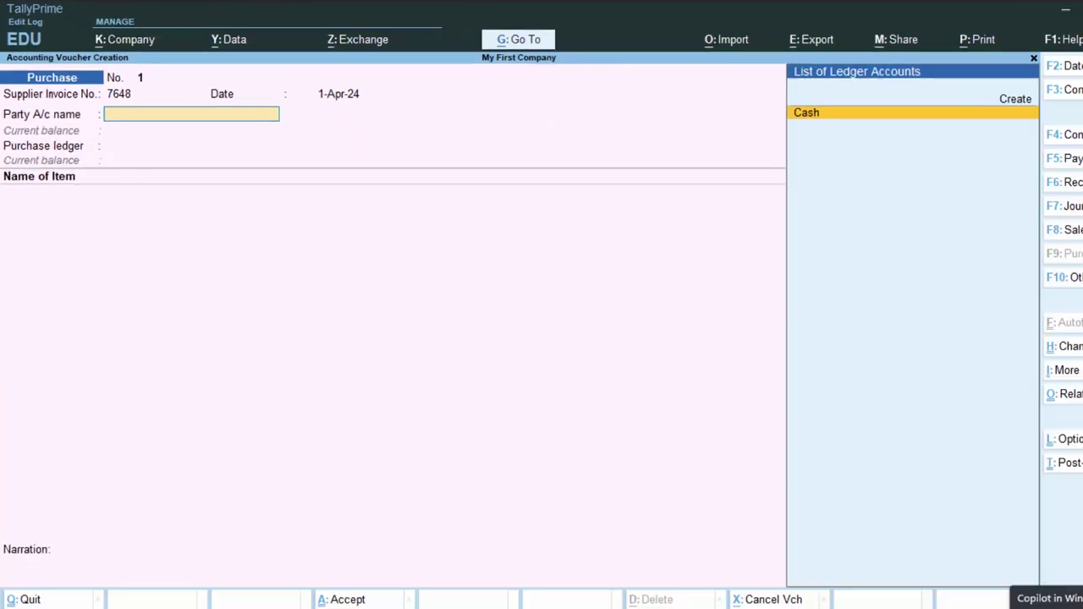
# - Create a party ledger named "Supplier 1" under the Sundry Creditors group from within the purchase voucher
pyautogui.hotkey('alt', 'c')
pyautogui.write('Su')
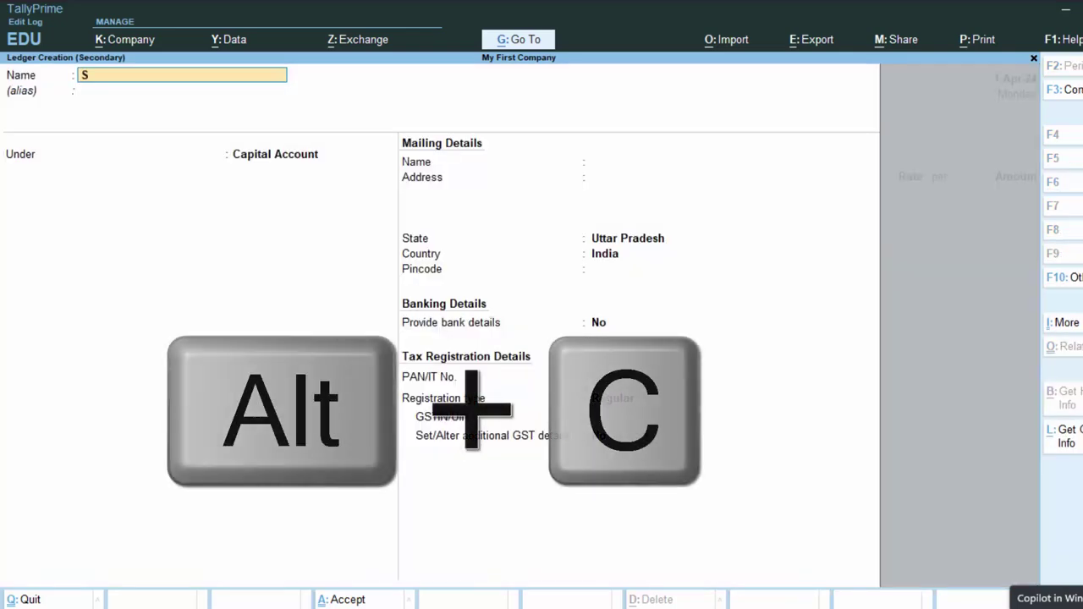
pyautogui.write('pplier')
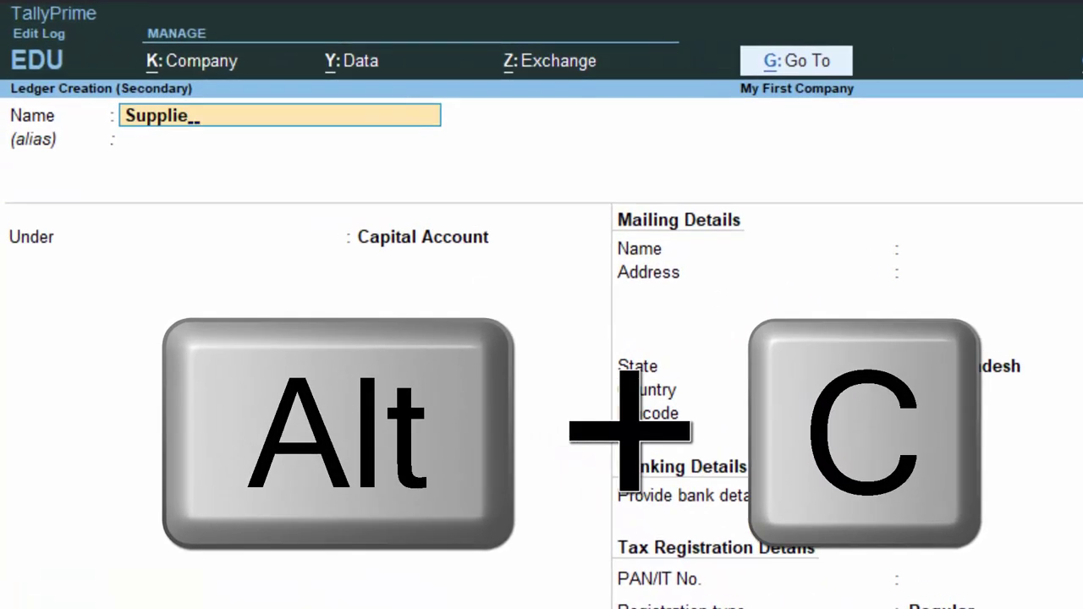
pyautogui.write(' 1')
pyautogui.press('Return')
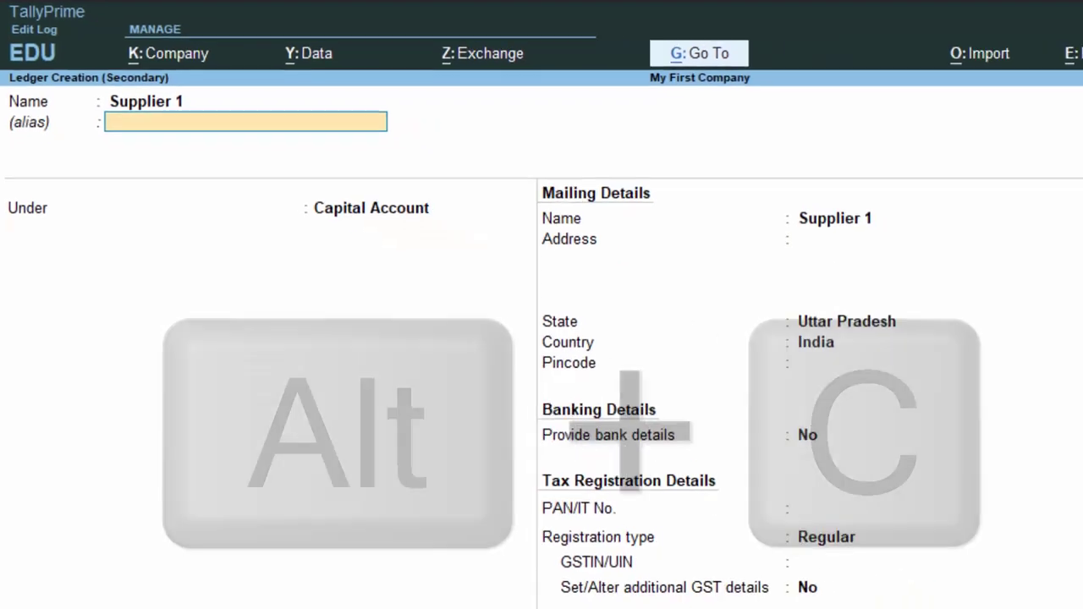
pyautogui.press('Return')
pyautogui.write('S')
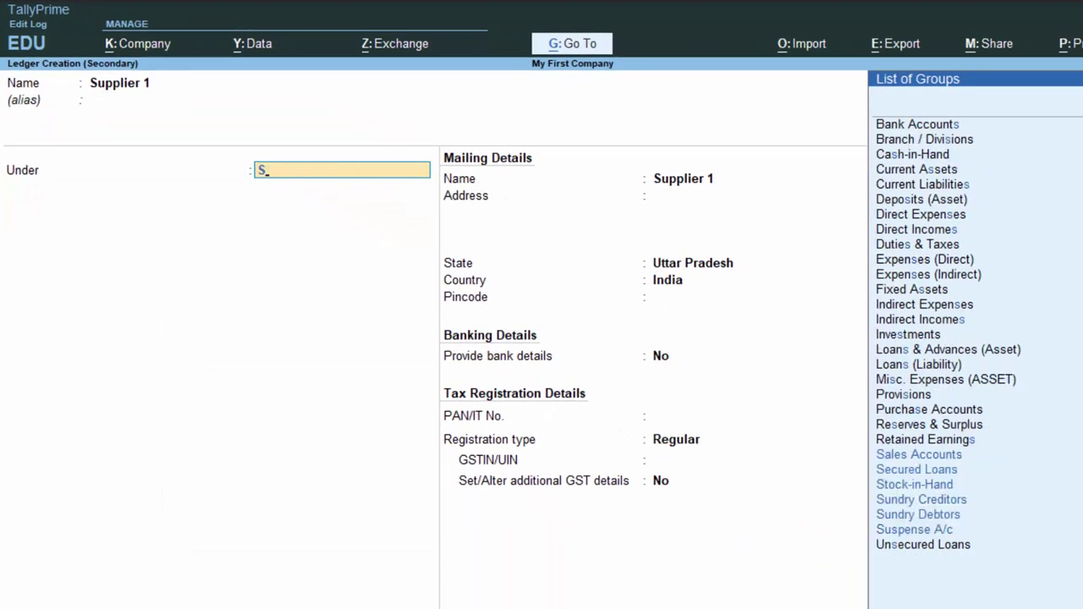
pyautogui.press('Down')
pyautogui.press('Down')
pyautogui.press('Down')
pyautogui.press('Down')
pyautogui.press('Return')
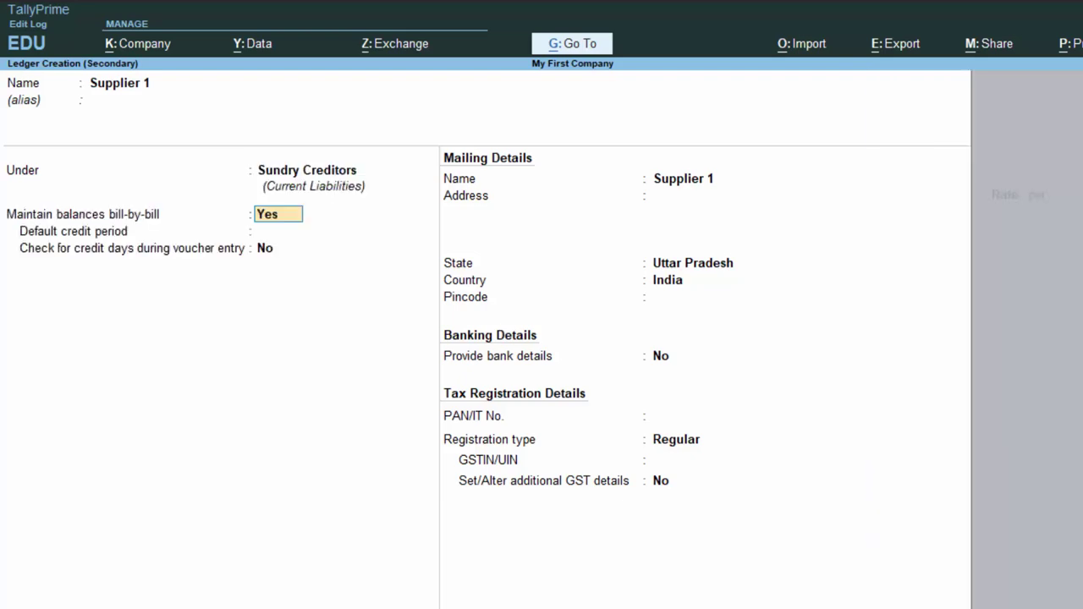
# - Keep the default bill-by-bill, mailing, banking and tax details for Supplier 1 and save the ledger
pyautogui.press('Return')
pyautogui.press('Return')
pyautogui.press('Return')
pyautogui.press('Return')
pyautogui.press('Return')
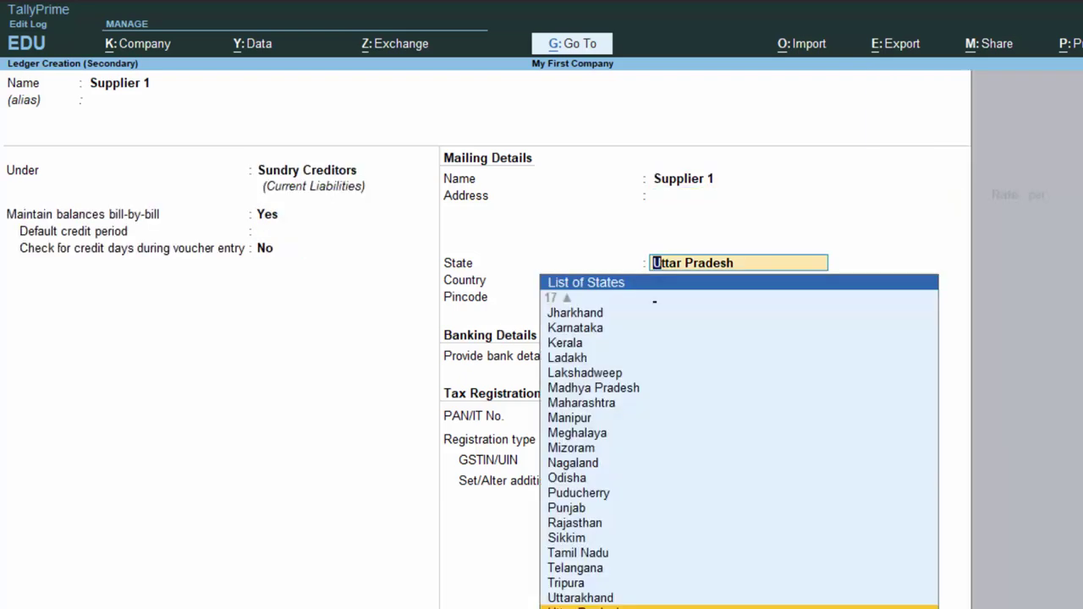
pyautogui.press('Return')
pyautogui.press('Return')
pyautogui.press('Return')
pyautogui.press('Return')
pyautogui.press('Return')
pyautogui.press('Return')
pyautogui.press('Return')
pyautogui.press('Return')
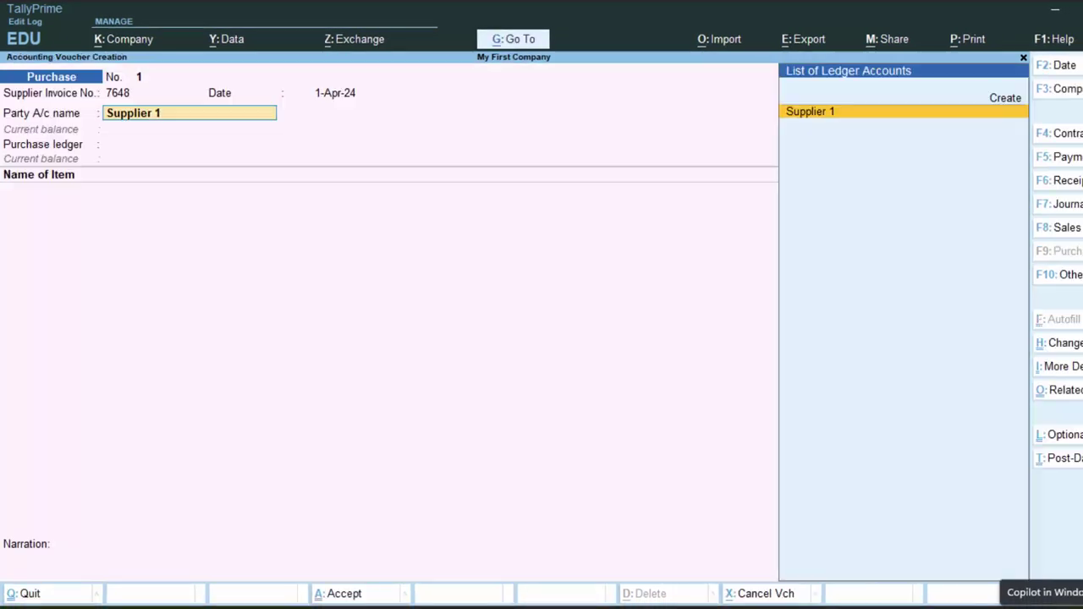
# - Set Supplier 1 as the voucher's party account, leaving the receipt details blank and accepting the default party details
pyautogui.press('Return')
pyautogui.press('Return')
pyautogui.press('Return')
pyautogui.press('Return')
pyautogui.press('Return')
pyautogui.press('Return')
pyautogui.press('Return')
pyautogui.press('Return')
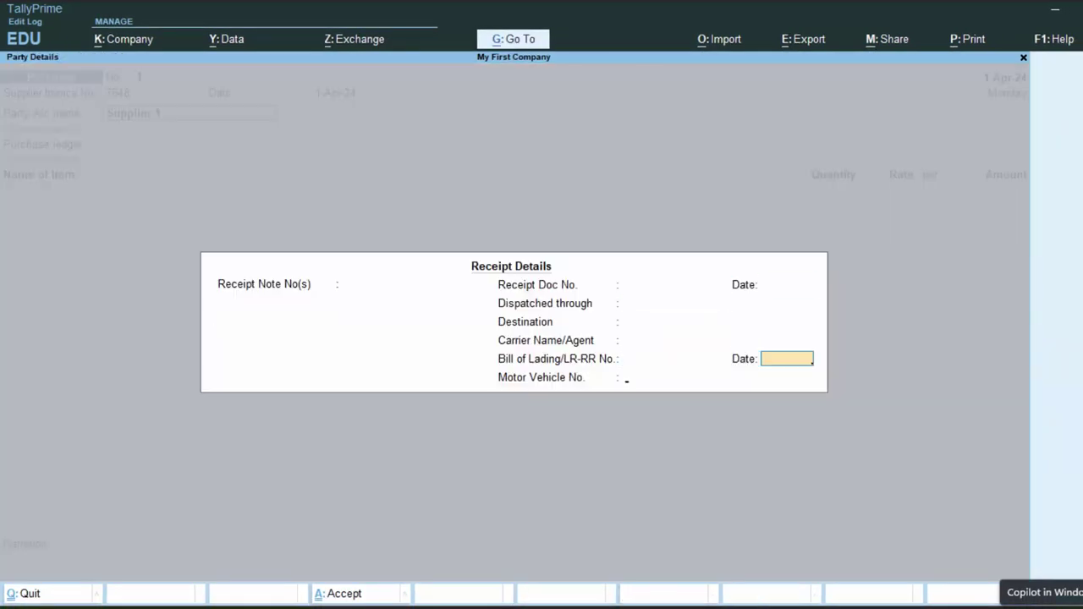
pyautogui.press('Return')
pyautogui.press('Return')
pyautogui.press('Return')
pyautogui.press('Return')
pyautogui.press('Return')
pyautogui.press('Return')
pyautogui.press('Return')
pyautogui.press('Return')
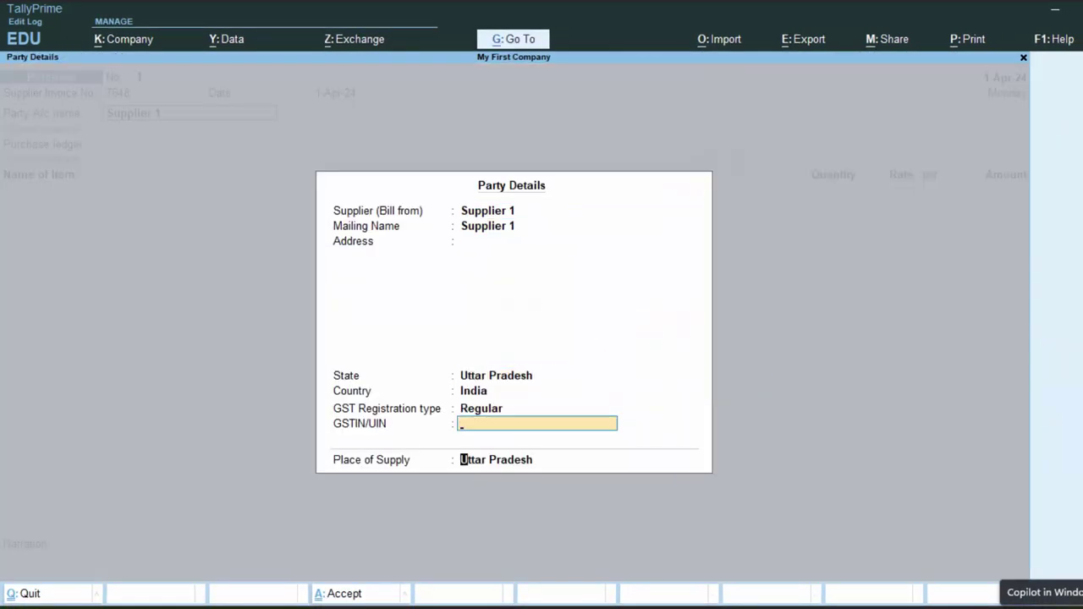
pyautogui.press('Return')
pyautogui.press('Return')
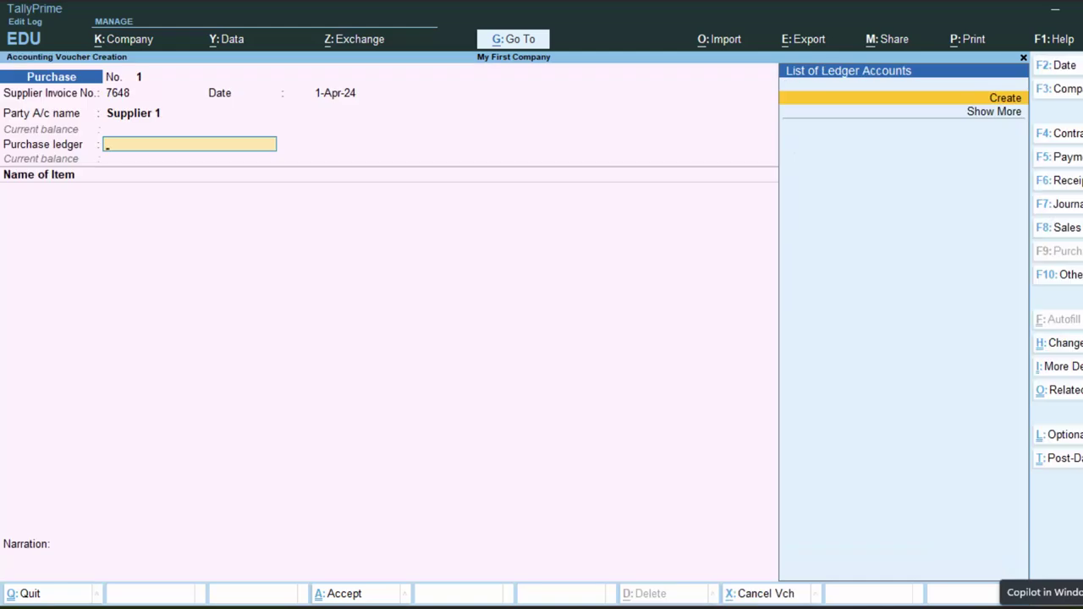
# - Begin a new ledger named "Purchase A/c" from the voucher's purchase ledger field, leaving the alias blank
pyautogui.hotkey('alt', 'c')
pyautogui.write('Pur')
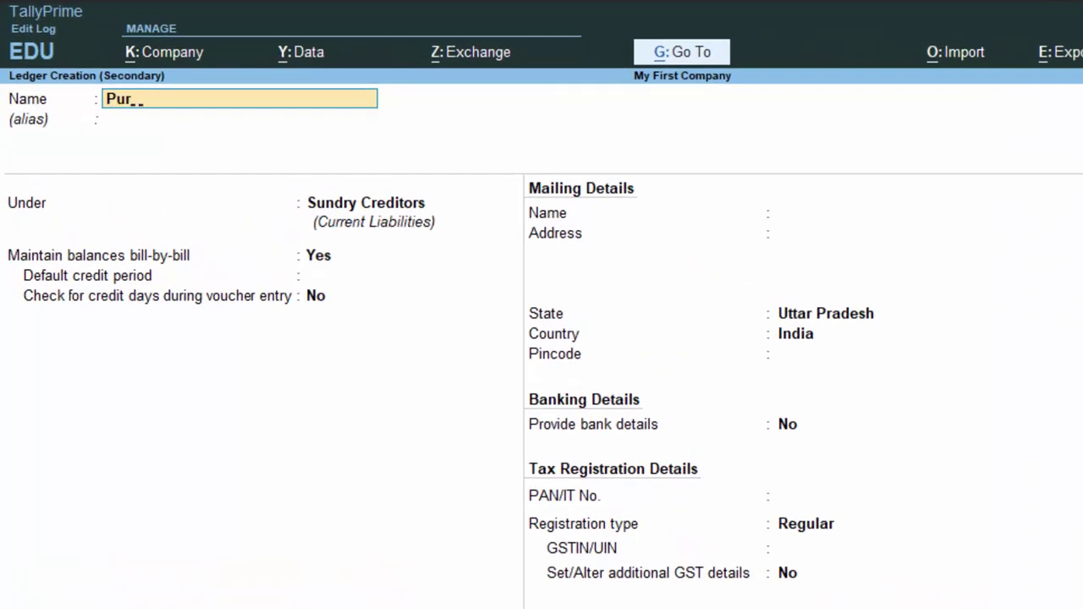
pyautogui.write('chase a/c')
pyautogui.press('Return')
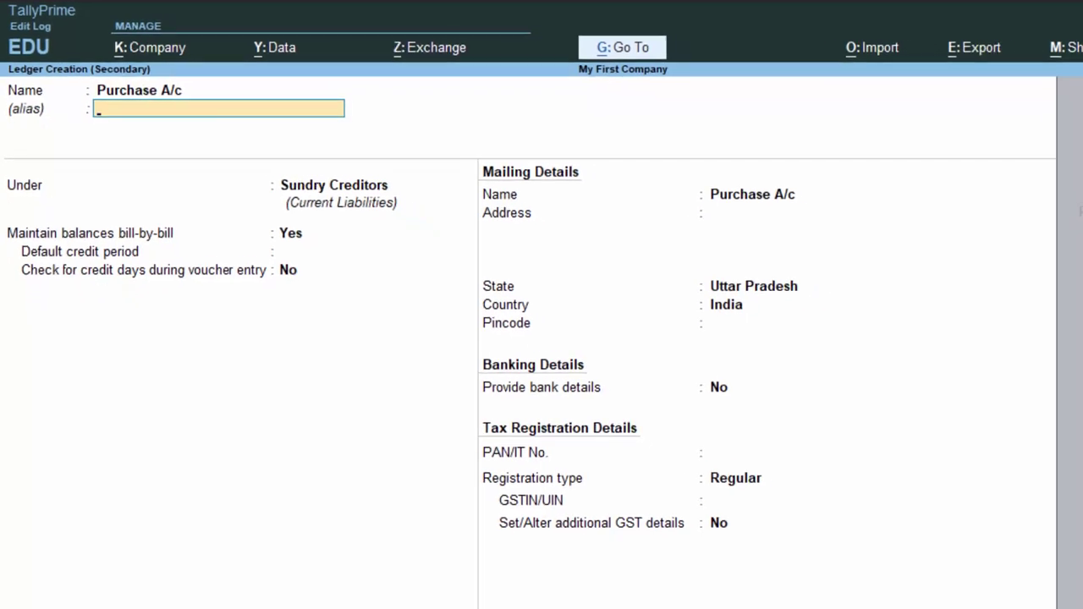
pyautogui.press('Return')
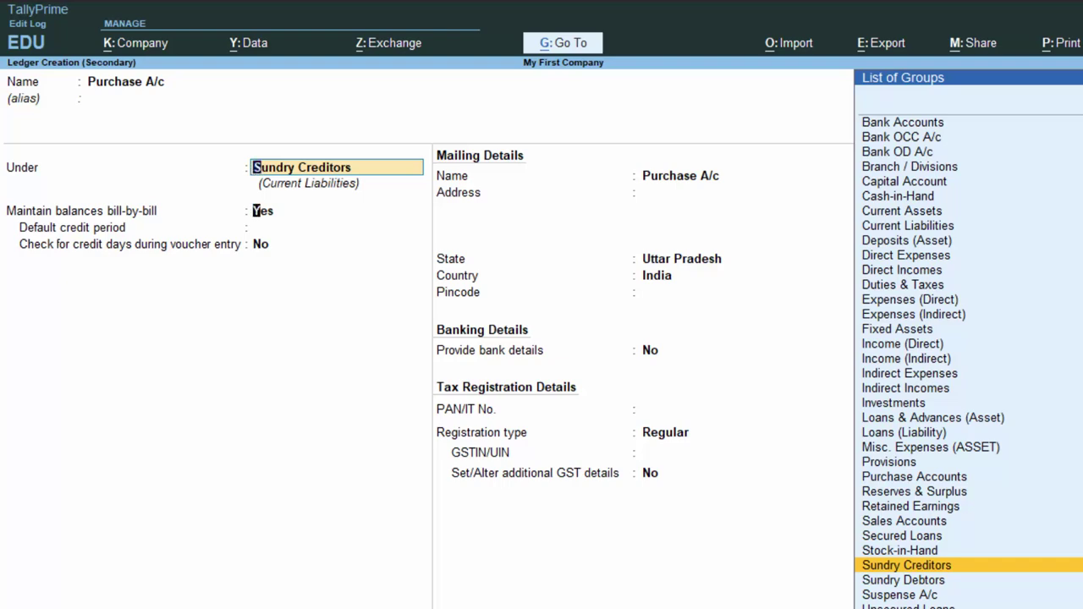
# - Keep Purchase A/c under Sundry Creditors with the default balance, mailing, banking and tax details, and save the ledger
pyautogui.press('Return')
pyautogui.press('Return')
pyautogui.press('Return')
pyautogui.press('Return')
pyautogui.press('Return')
pyautogui.press('Return')
pyautogui.press('Return')
pyautogui.press('Return')
pyautogui.press('Return')
pyautogui.press('Return')
pyautogui.press('Return')
pyautogui.press('Return')
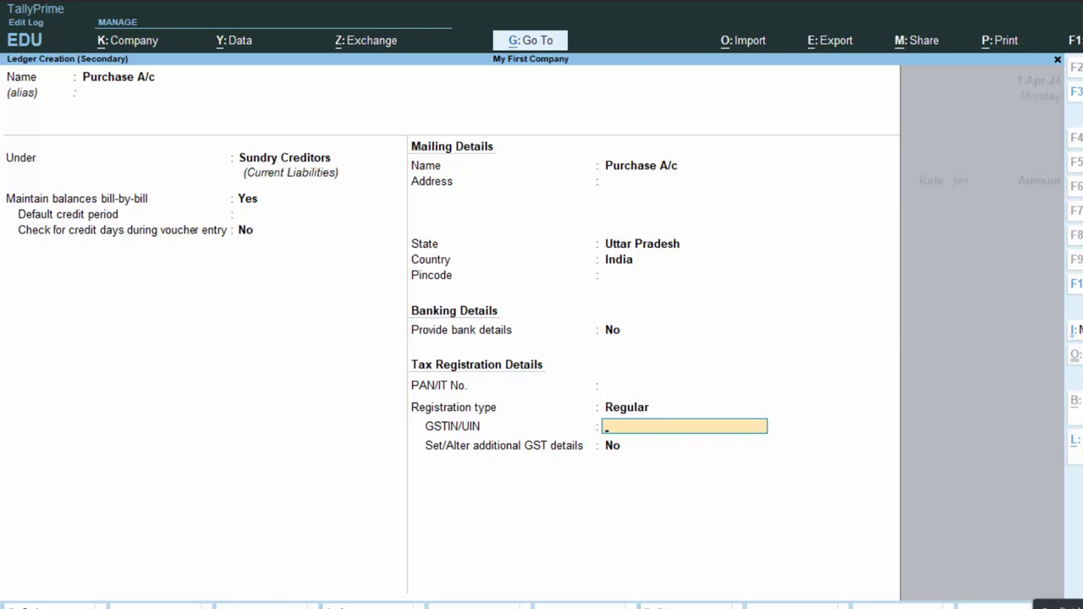
pyautogui.press('Return')
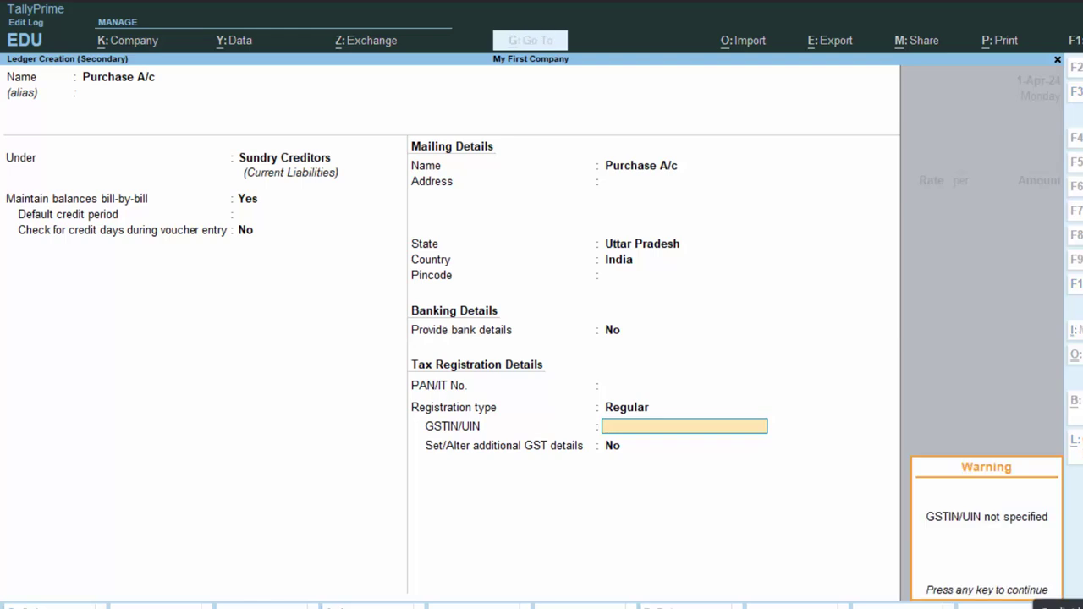
pyautogui.press('Return')
pyautogui.press('Return')
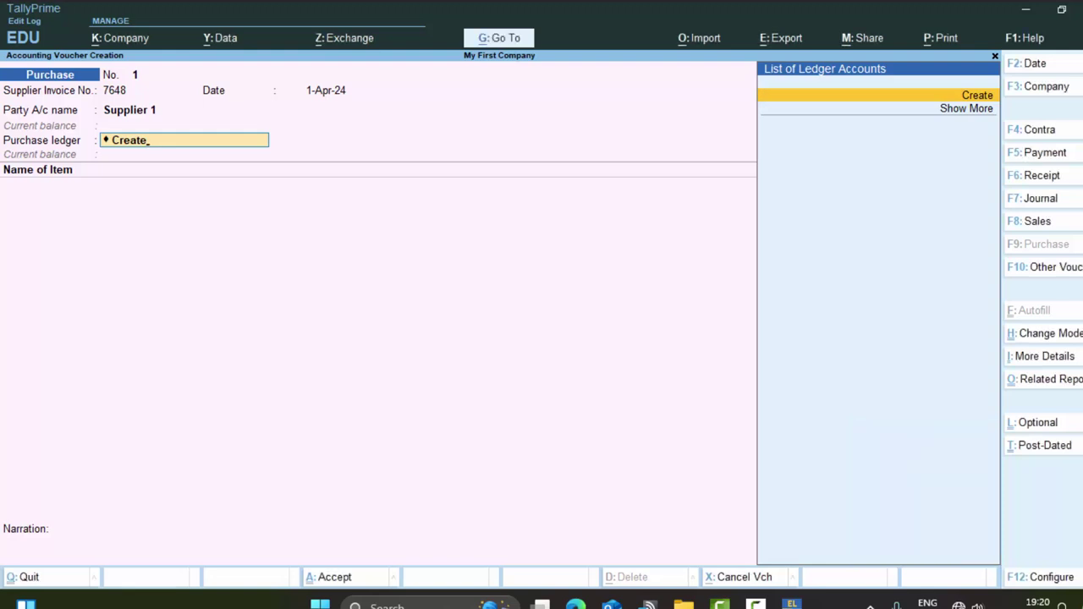
# - Clear the purchase ledger entry and quit the unfinished purchase voucher without saving it
pyautogui.press('BackSpace')
pyautogui.press('Escape')
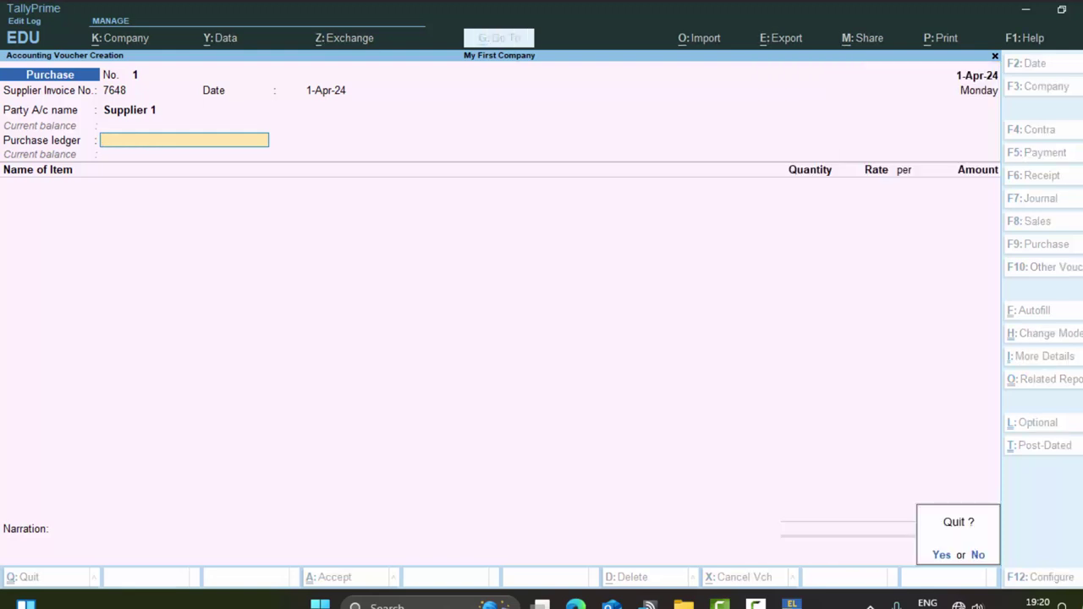
pyautogui.press('y')
# - Open the Purchase A/c ledger for alteration from the company's masters
pyautogui.press('Up')
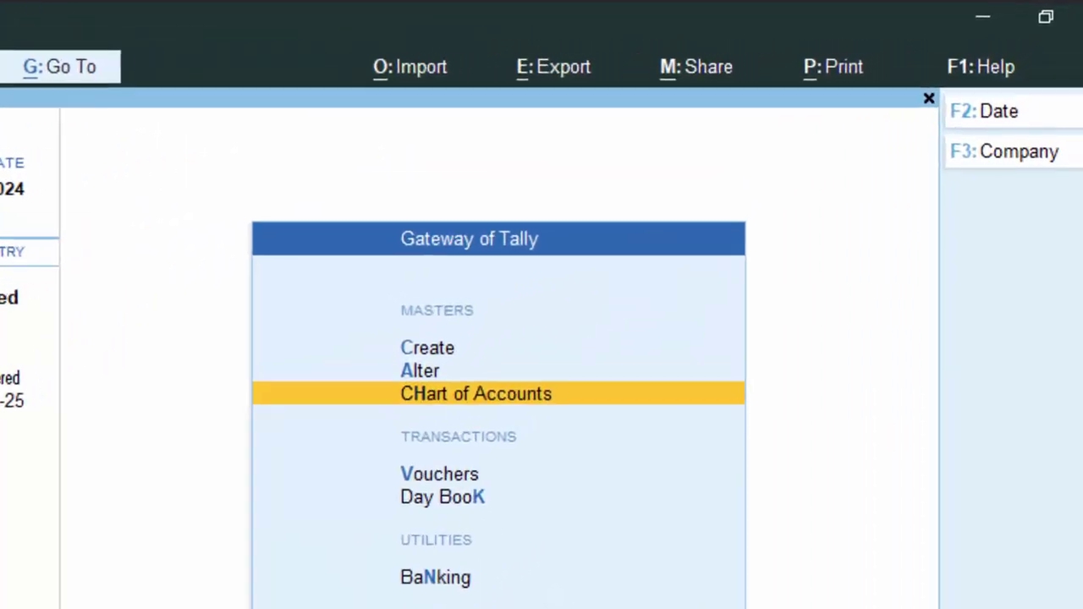
pyautogui.press('Up')
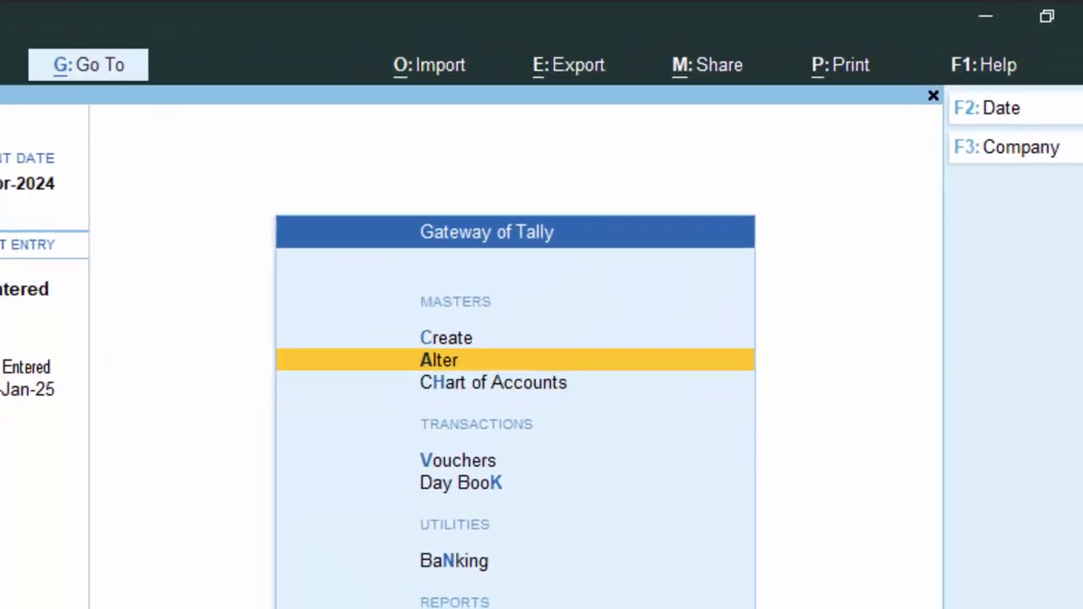
pyautogui.press('Return')
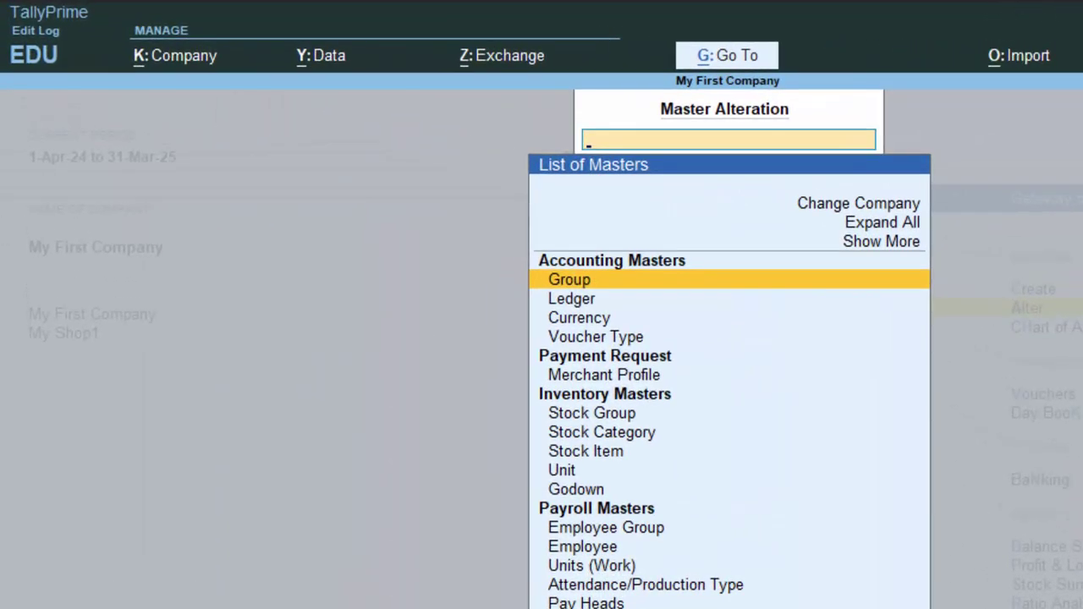
pyautogui.press('Down')
pyautogui.press('Return')
pyautogui.press('Down')
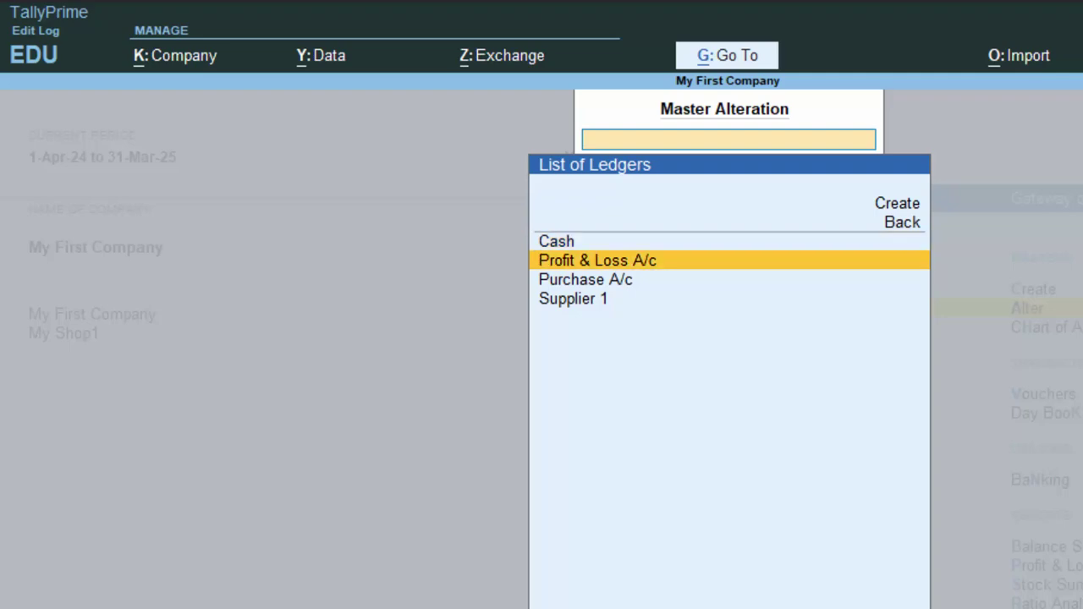
pyautogui.press('Down')
pyautogui.press('Return')
# - Change the group of the Purchase A/c ledger to Purchase Accounts
pyautogui.press('Return')
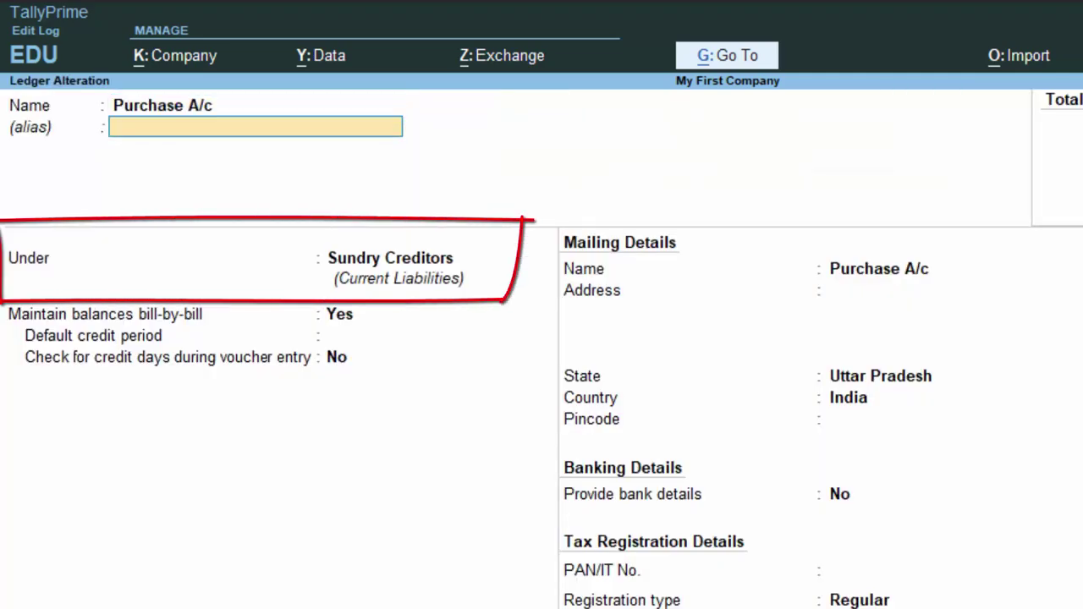
pyautogui.press('Return')
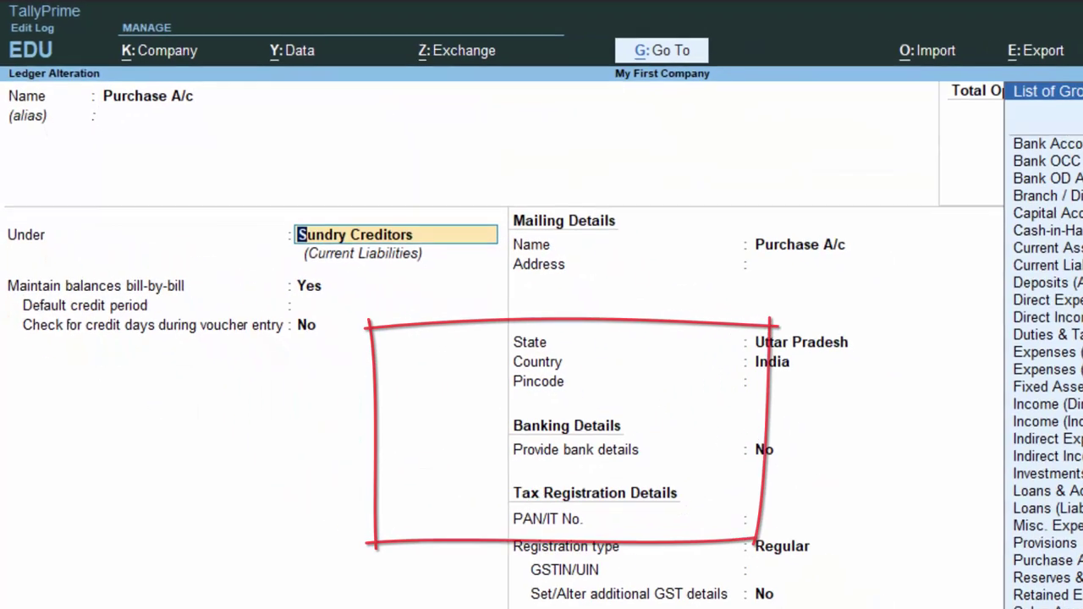
pyautogui.press('Up')
pyautogui.press('Up')
pyautogui.press('Up')
pyautogui.press('Up')
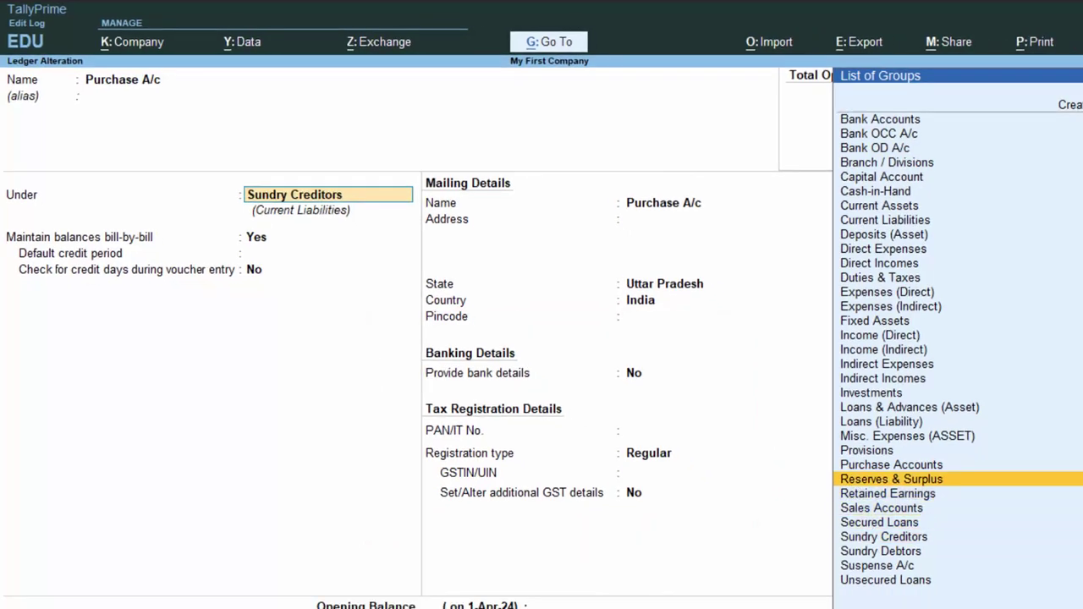
pyautogui.press('Up')
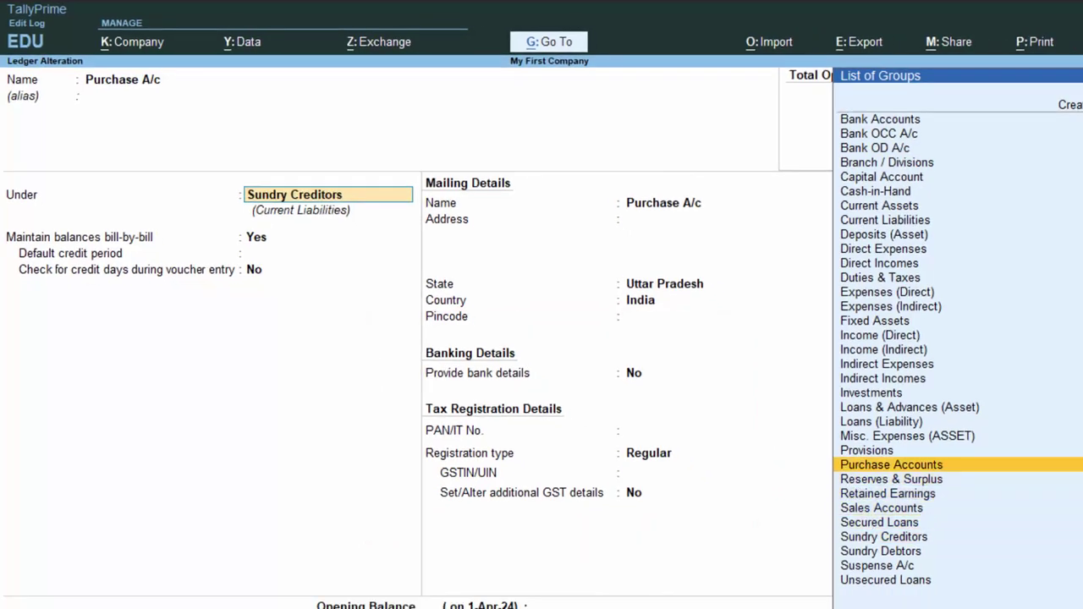
pyautogui.press('Return')
# - Keep the remaining Purchase A/c details at their defaults, save the altered ledger and leave master alteration
pyautogui.press('Return')
pyautogui.press('Return')
pyautogui.press('Return')
pyautogui.press('Return')
pyautogui.press('Return')
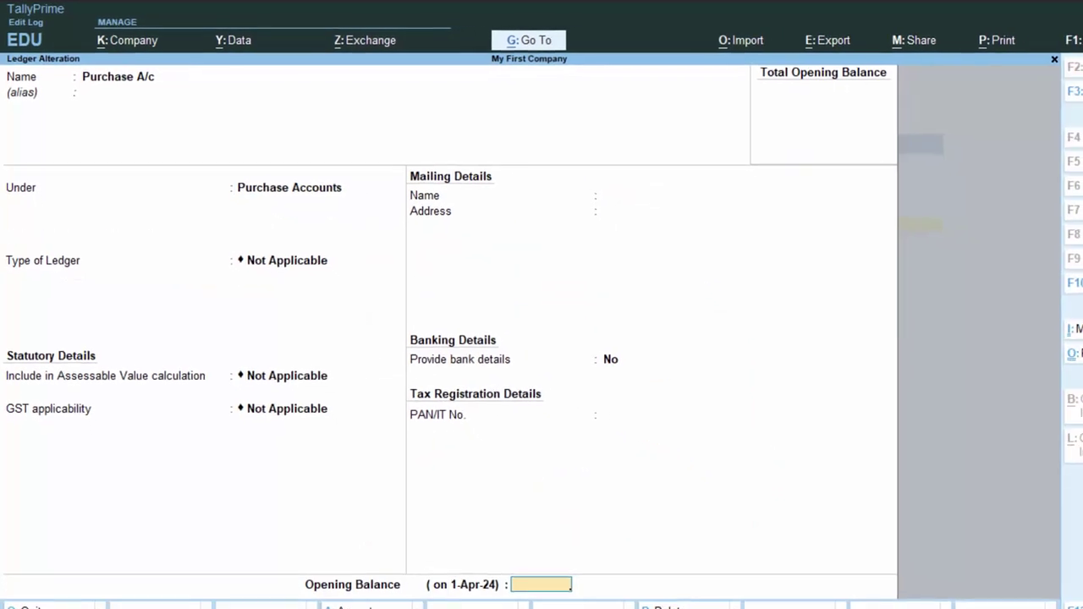
pyautogui.press('Return')
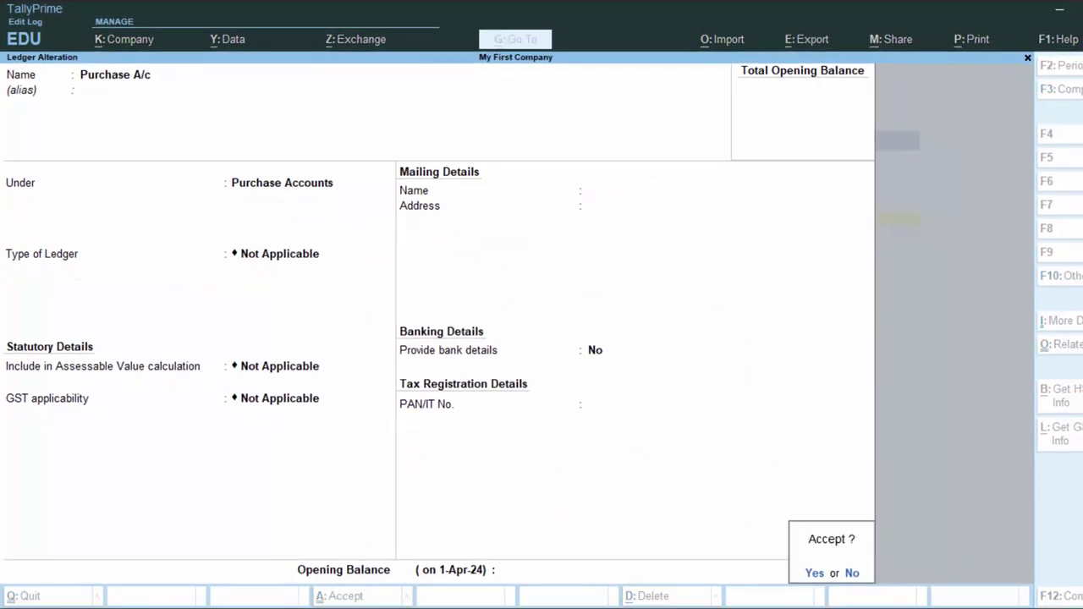
pyautogui.press('Return')
pyautogui.press('Escape')
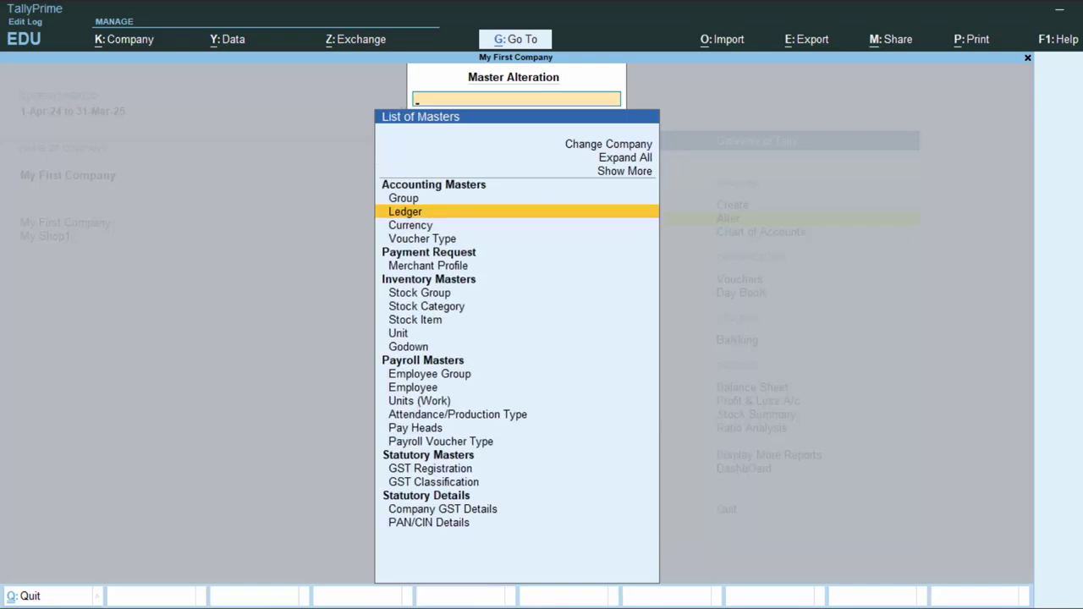
pyautogui.press('Escape')
# - Start a new purchase voucher with supplier invoice number 4646, dated 1-Apr-24
pyautogui.press('v')
pyautogui.press('F9')
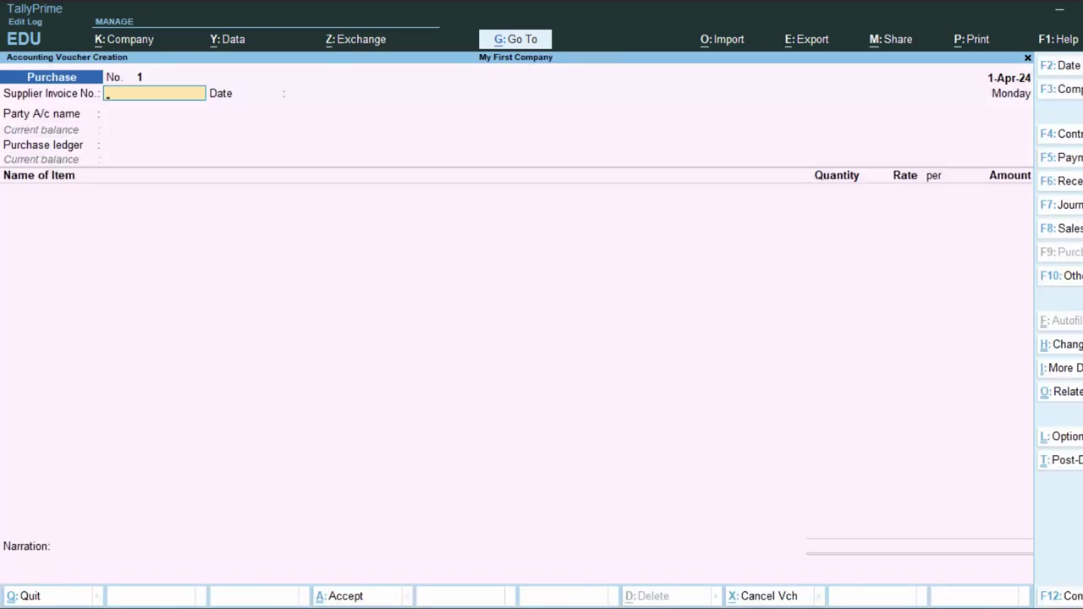
pyautogui.write('4646')
pyautogui.press('Return')
pyautogui.press('Return')
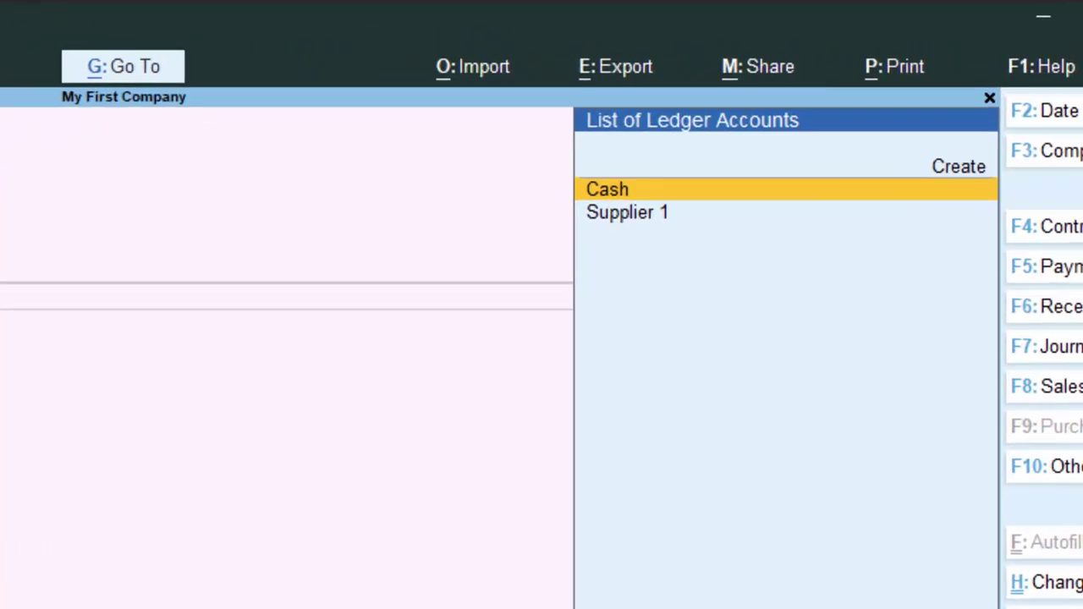
# - Set Supplier 1 as the party with blank receipt details and default party details, and choose Purchase A/c as the purchase ledger
pyautogui.press('Down')
pyautogui.press('Return')
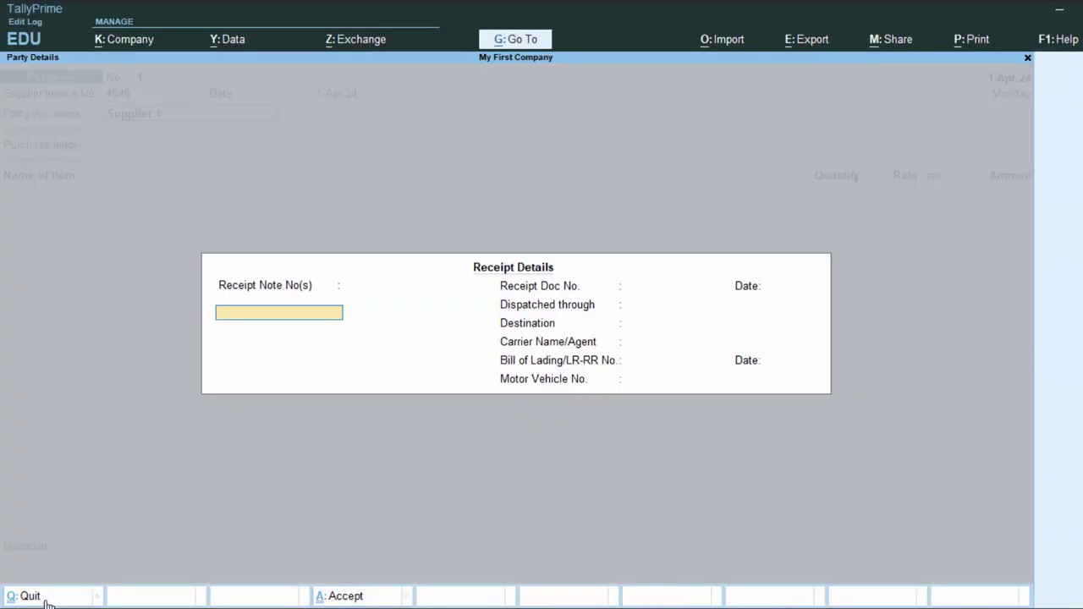
pyautogui.press('Return')
pyautogui.press('Return')
pyautogui.press('Return')
pyautogui.press('Return')
pyautogui.press('Return')
pyautogui.press('Return')
pyautogui.press('Return')
pyautogui.press('Return')
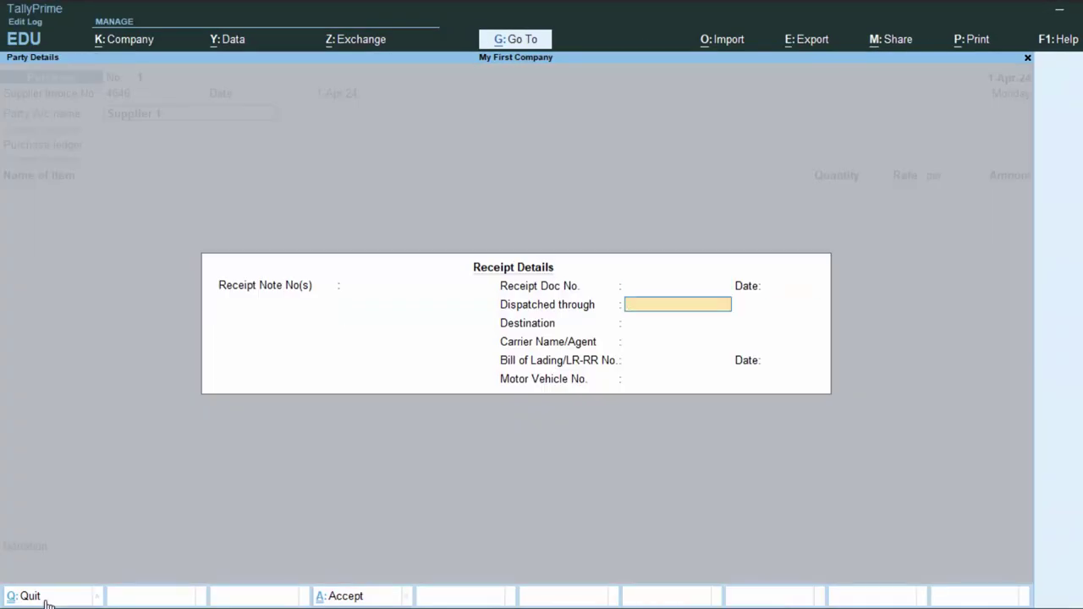
pyautogui.press('Return')
pyautogui.press('Return')
pyautogui.press('Return')
pyautogui.press('Return')
pyautogui.press('Return')
pyautogui.press('Return')
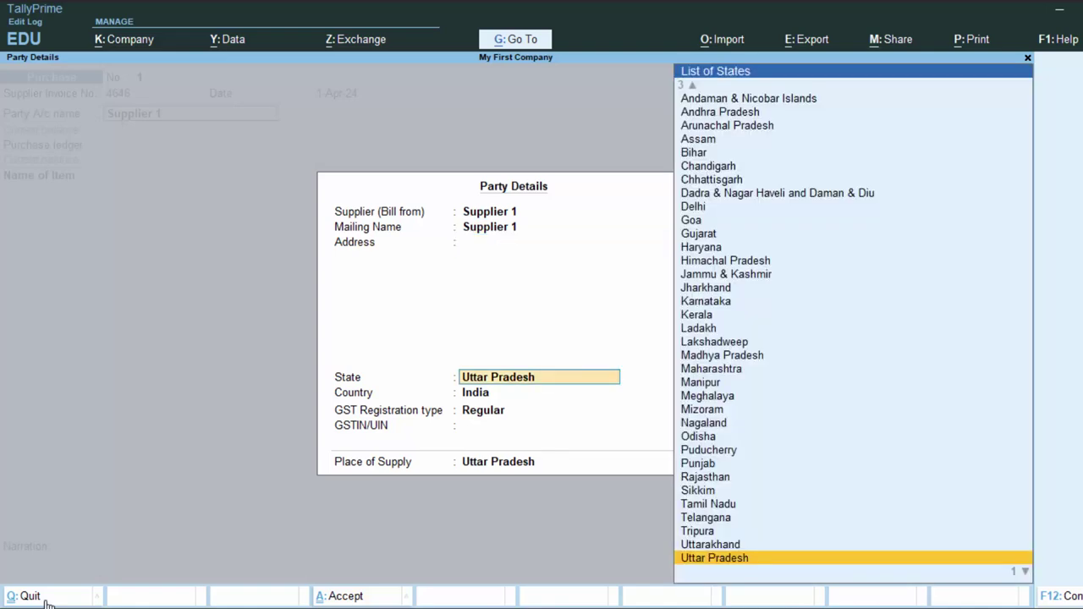
pyautogui.press('Return')
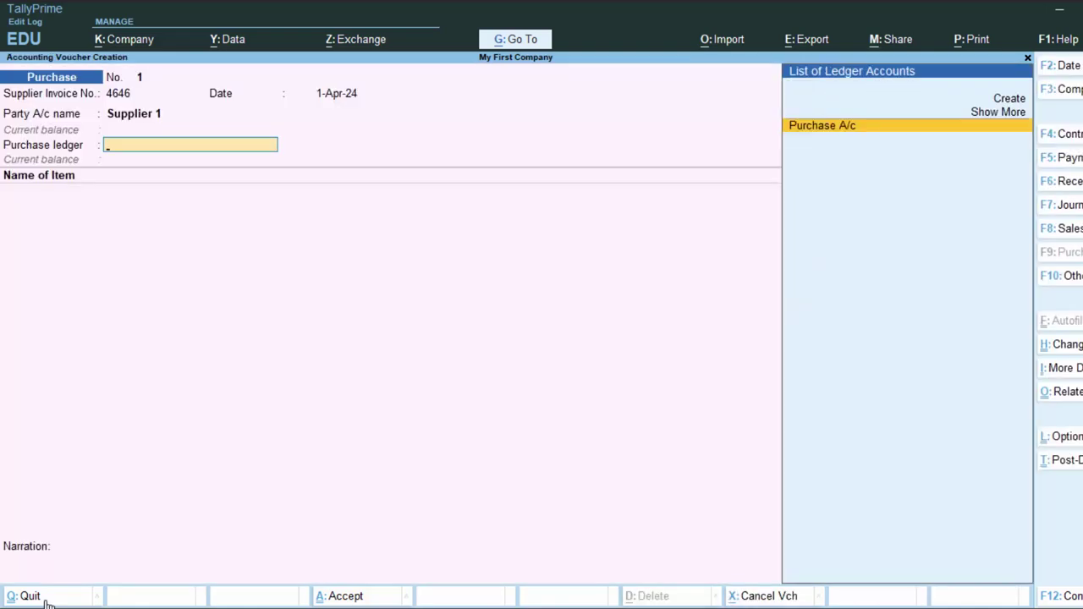
pyautogui.press('Return')
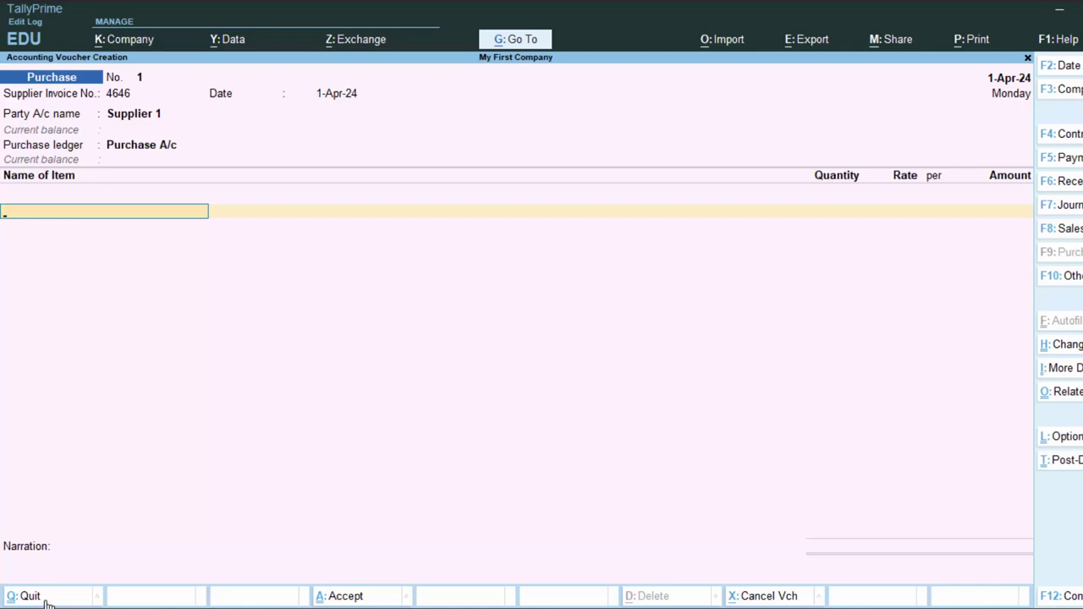
# - Begin a new stock item named "Book1" under the Primary group from within the voucher
pyautogui.press('ctrl')
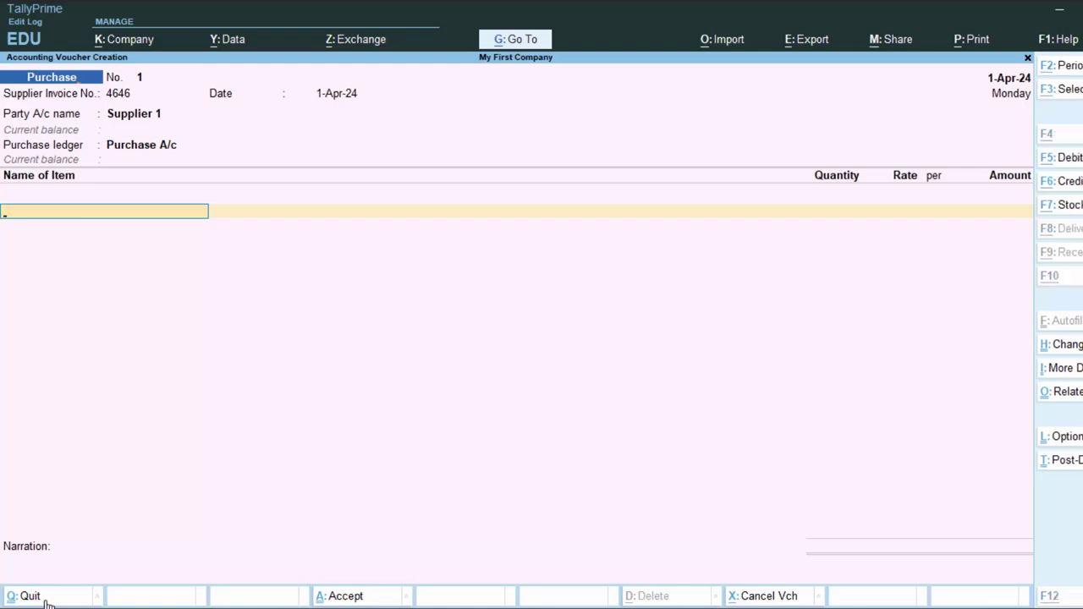
pyautogui.hotkey('alt', 'c')
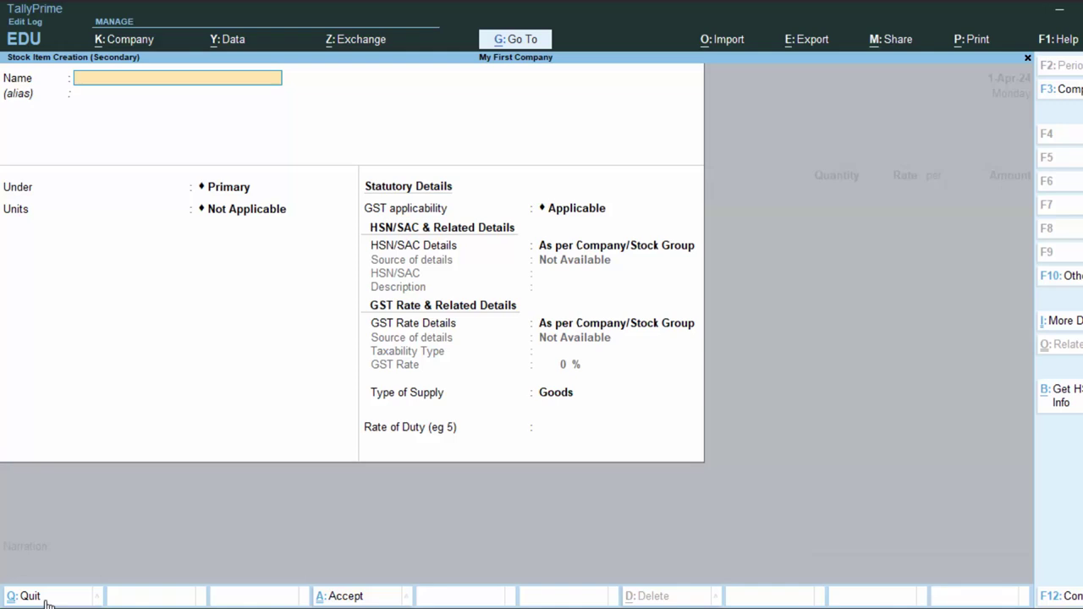
pyautogui.write('Book1')
pyautogui.press('Return')
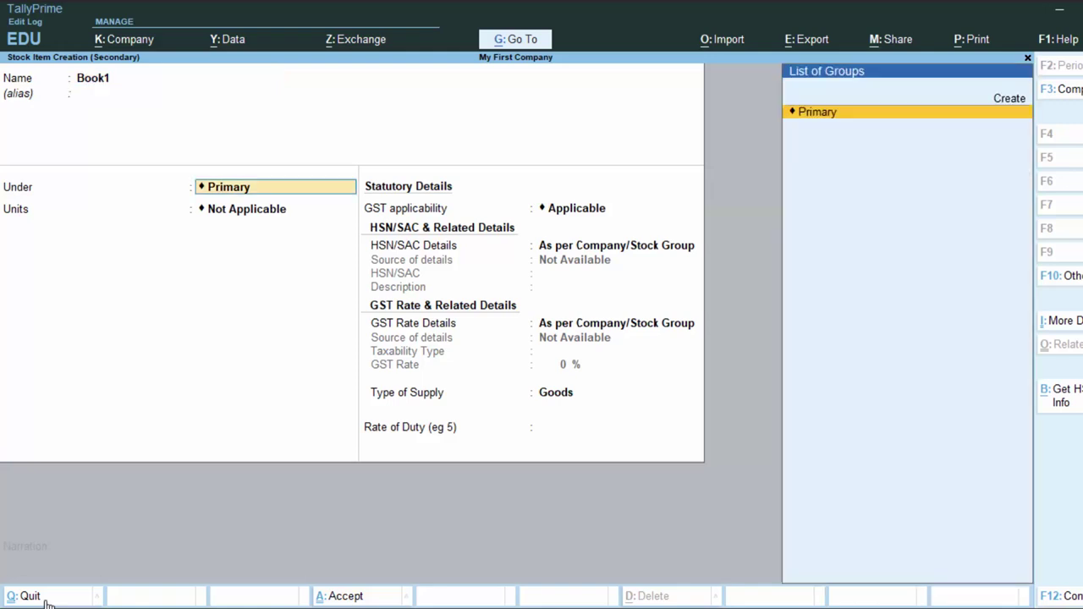
pyautogui.press('Return')
# - Create a simple unit for Book1 with symbol nos, formal name Numbers, UQC NOS-NUMBERS and 0 decimal places, and save it
pyautogui.press('Up')
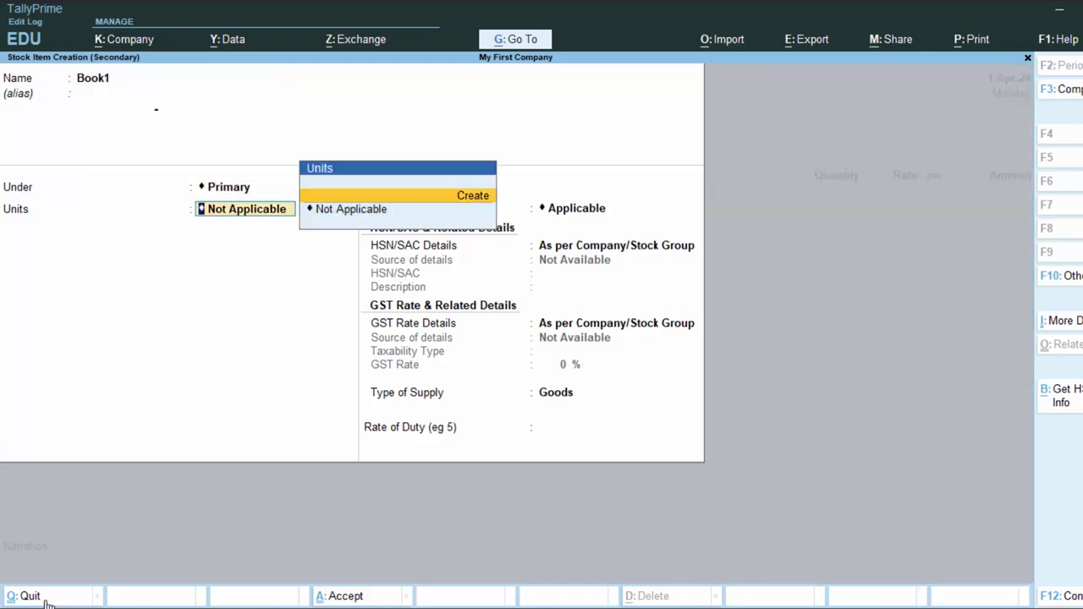
pyautogui.press('Return')
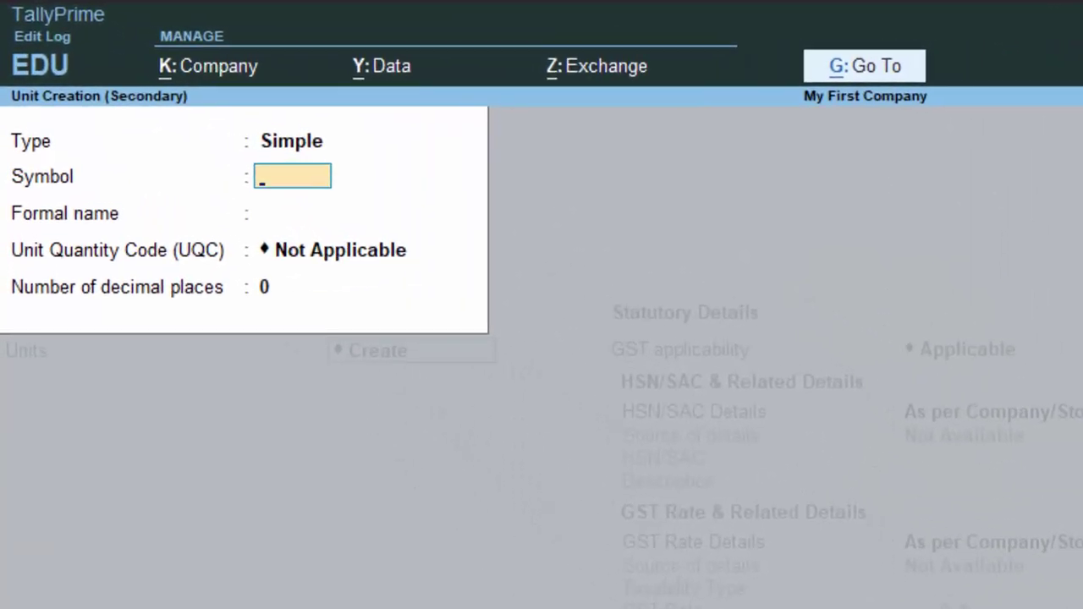
pyautogui.write('nos')
pyautogui.press('Return')
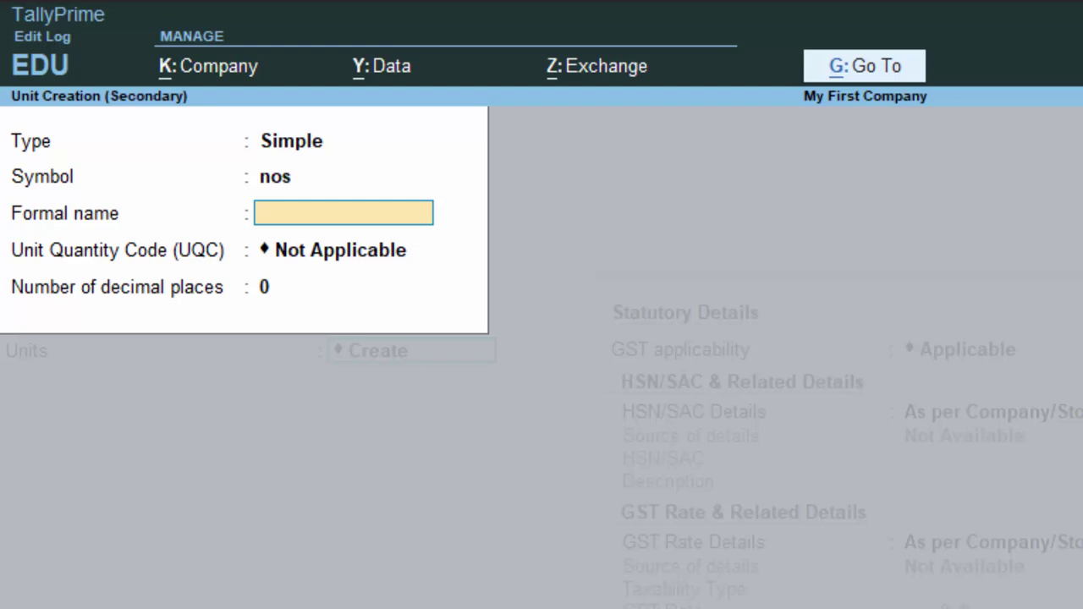
pyautogui.write('Numbers')
pyautogui.press('Return')
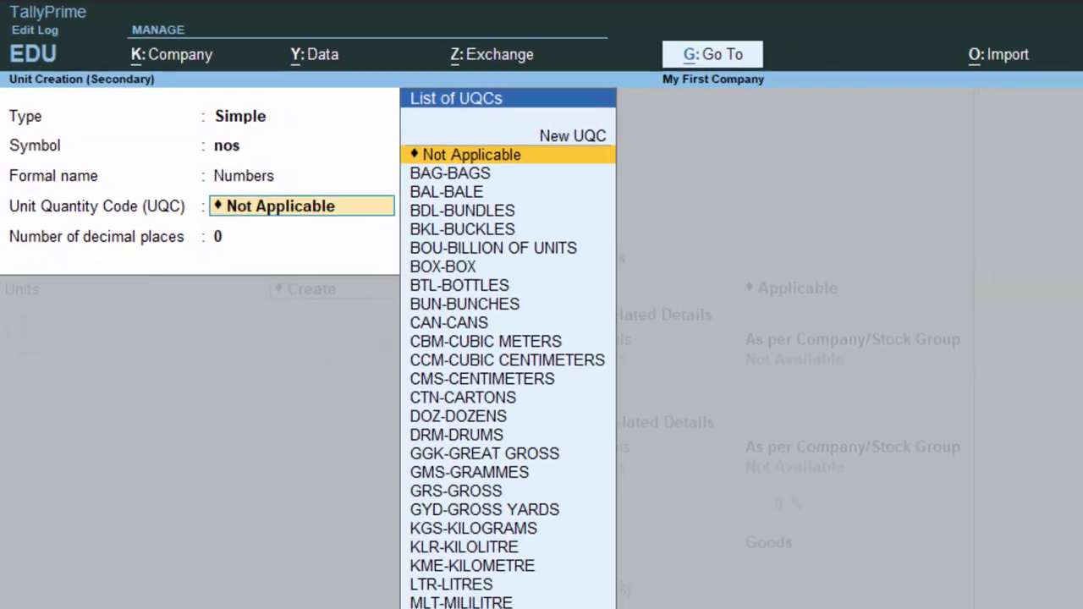
pyautogui.write('n')
pyautogui.press('Return')
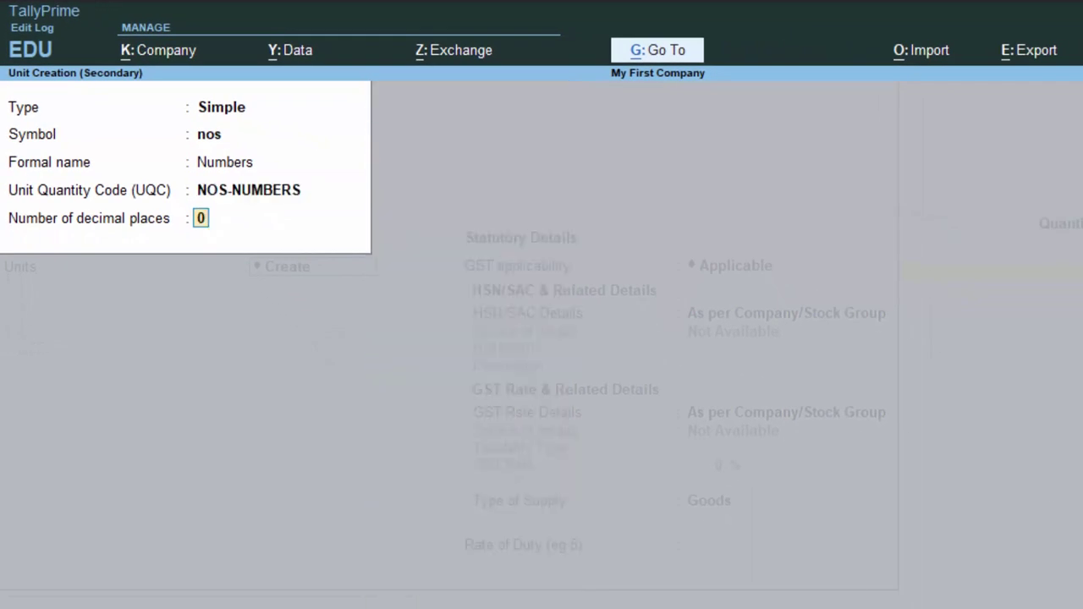
pyautogui.press('Return')
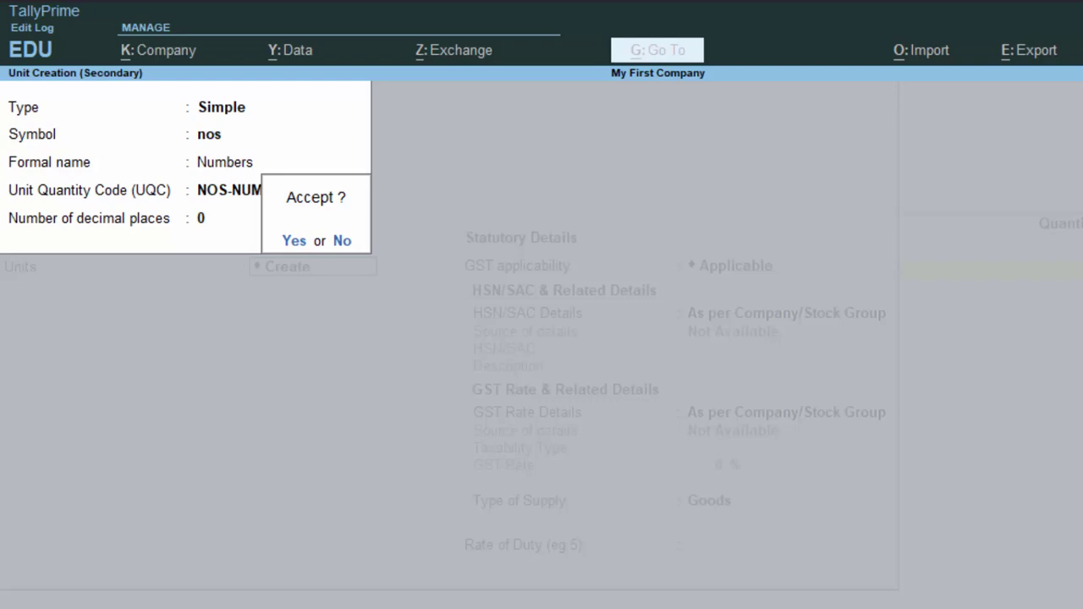
pyautogui.press('Return')
# - Save the nos unit and finish stock item Book1 with GST applicable and the default company/stock group HSN and GST rate details
pyautogui.press('Return')
pyautogui.press('Return')
pyautogui.press('Return')
pyautogui.press('Return')
pyautogui.press('Return')
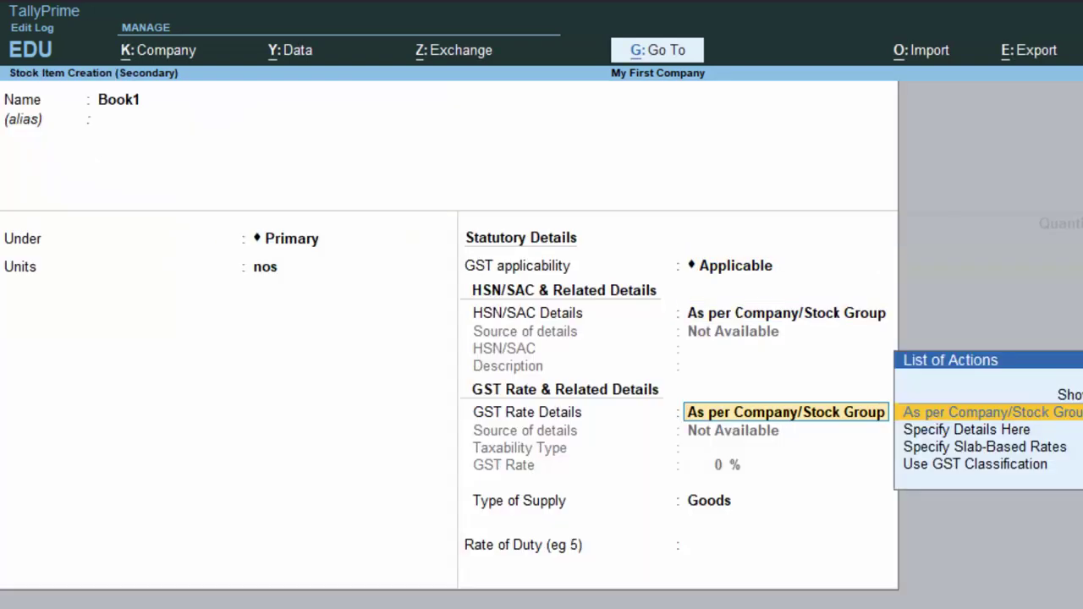
pyautogui.press('Return')
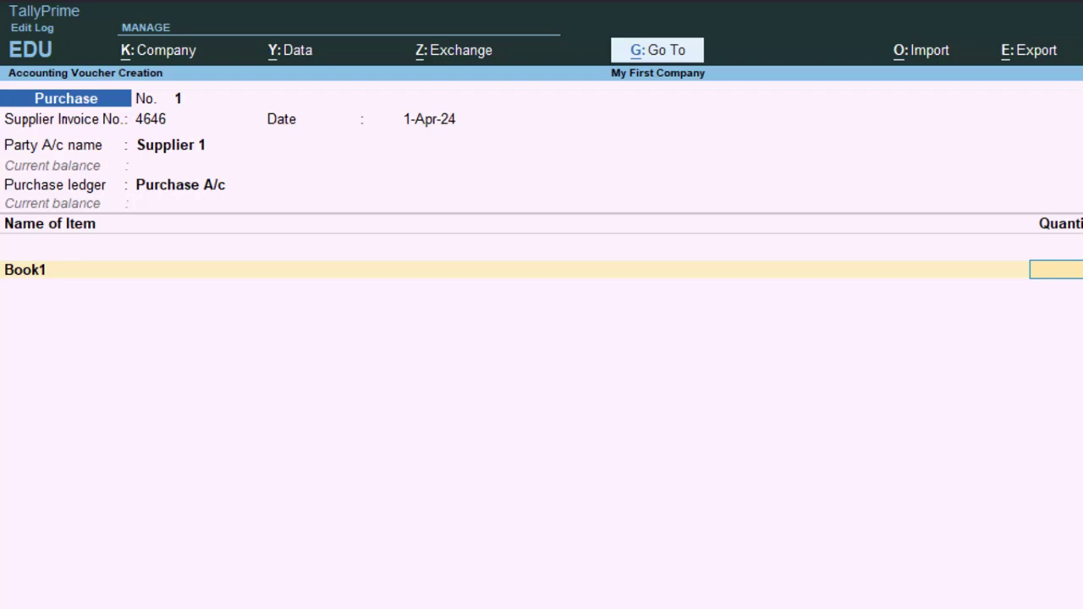
# - Enter 6 nos of Book1 at a rate of 360 per nos and end the item list
pyautogui.write('6')
pyautogui.press('Return')
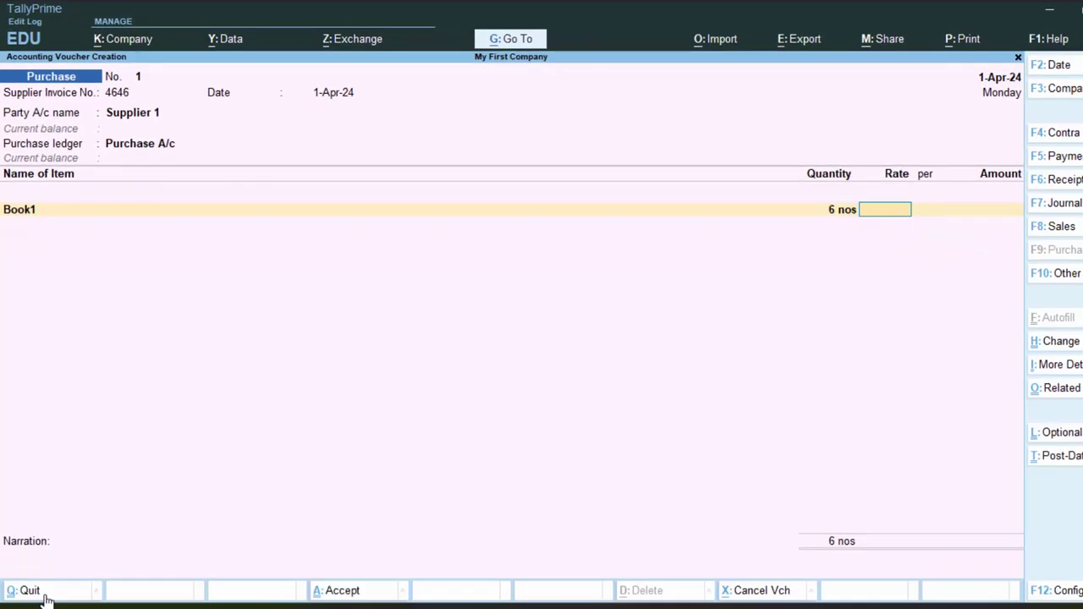
pyautogui.write('360')
pyautogui.press('Return')
pyautogui.press('Return')
pyautogui.press('Return')
pyautogui.press('Return')
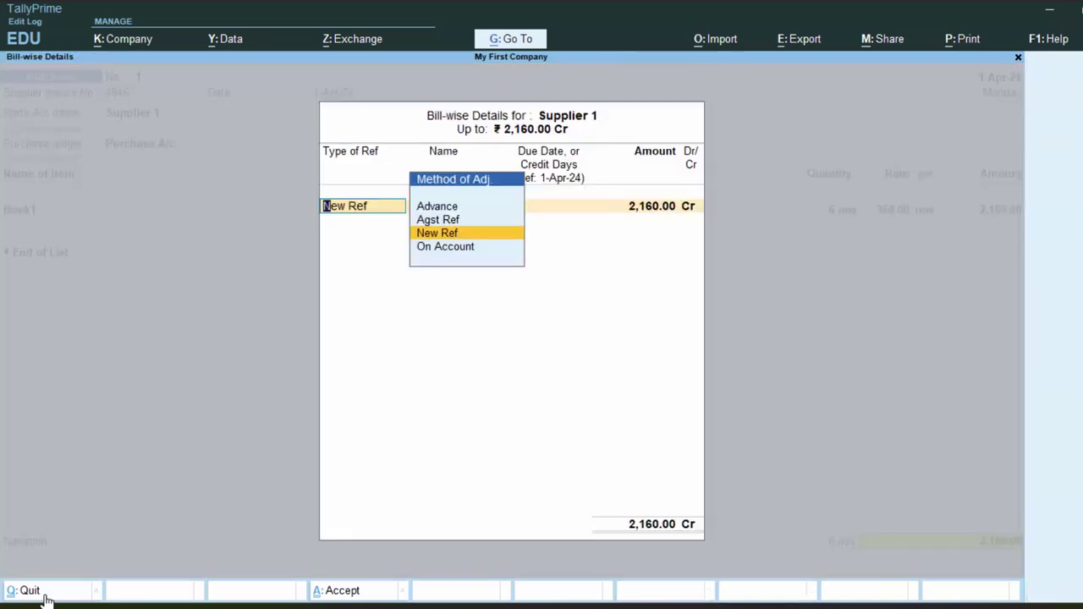
# - Allocate the full purchase amount as a New Ref in the bill-wise details, leave the narration blank and save the purchase voucher
pyautogui.press('Return')
pyautogui.press('Return')
pyautogui.press('Return')
pyautogui.press('Return')
pyautogui.press('Return')
pyautogui.press('Return')
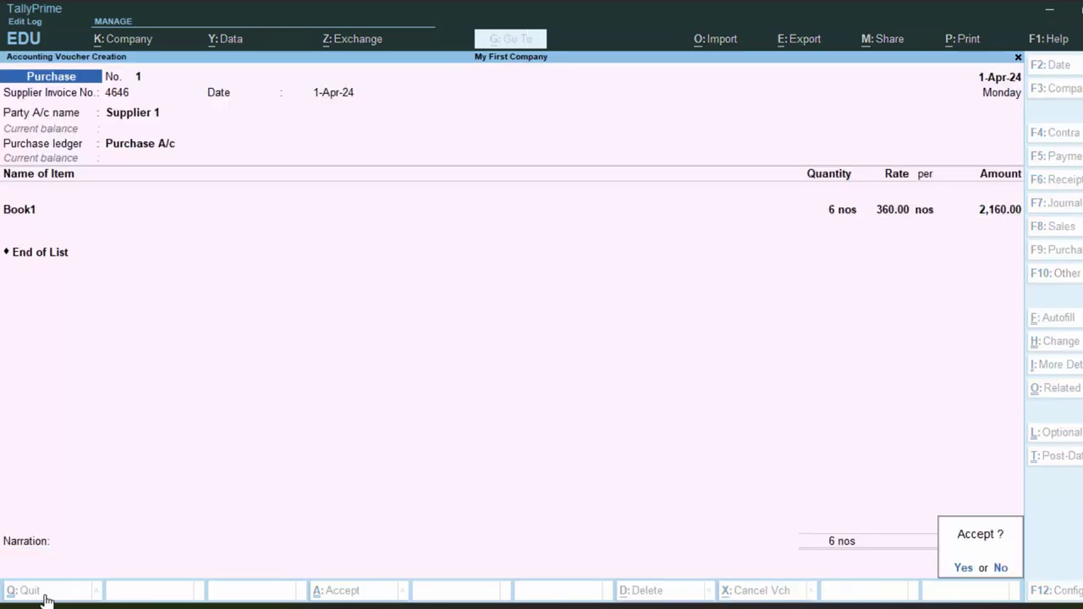
pyautogui.press('Return')
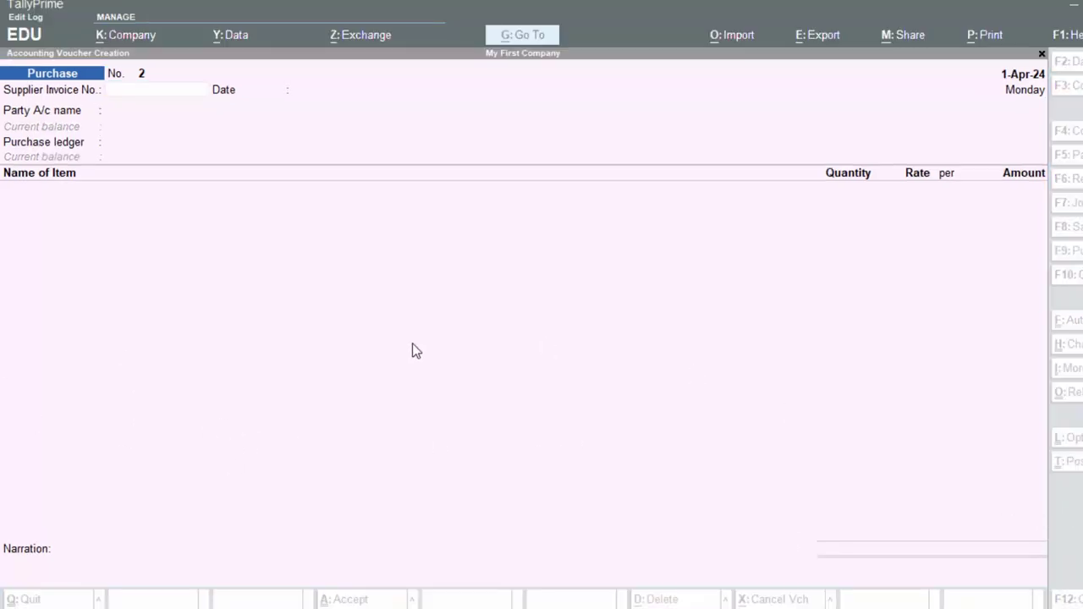
# - Quit the empty purchase voucher, reopen voucher entry from the Gateway of Tally and switch to a new sales voucher
pyautogui.click(240, 163)
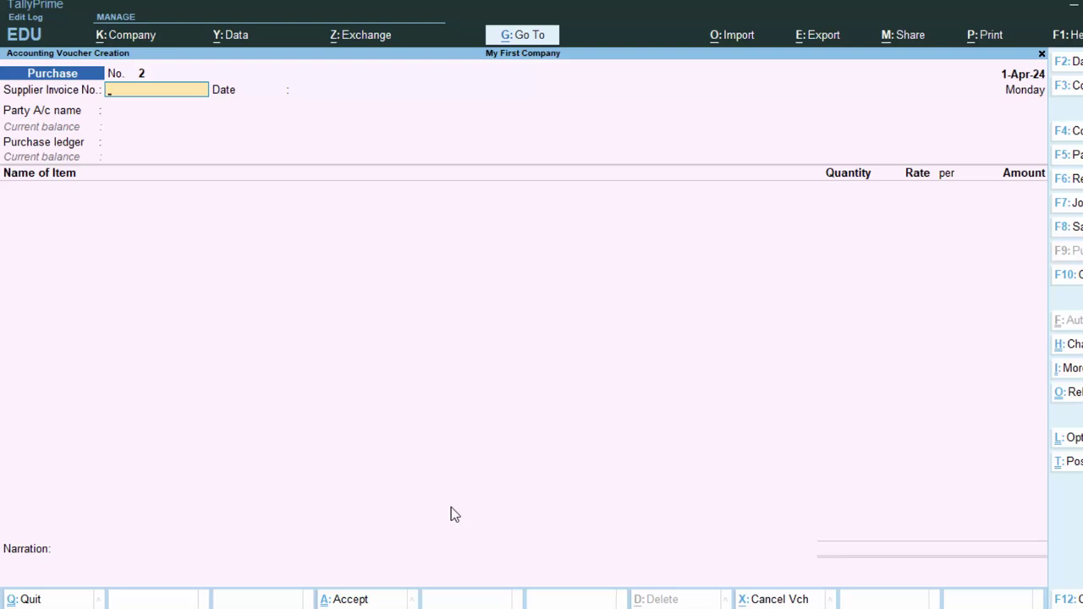
pyautogui.press('Escape')
pyautogui.press('y')
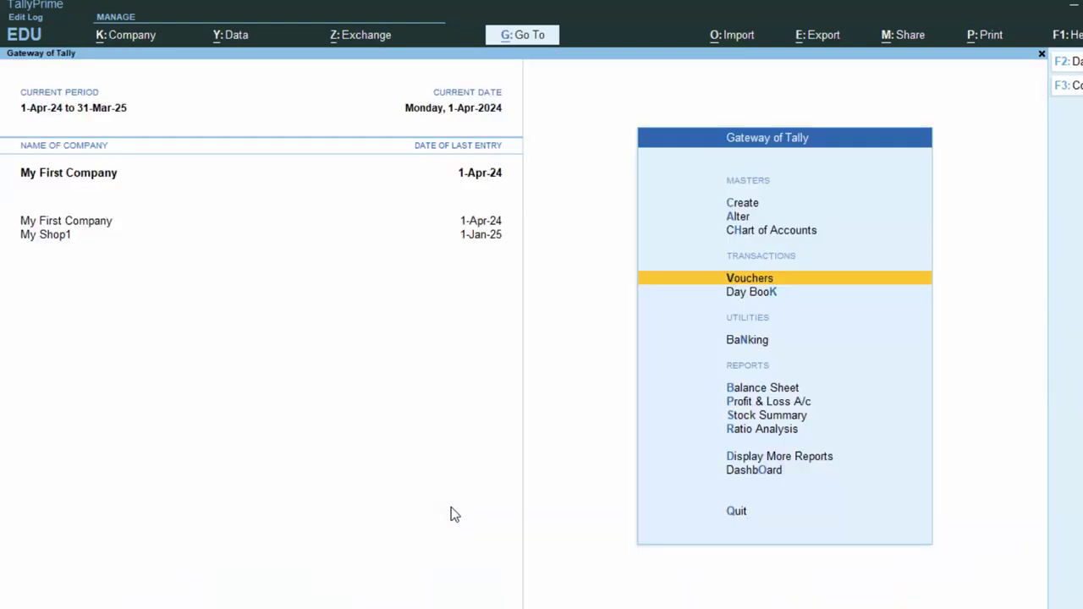
pyautogui.press('Return')
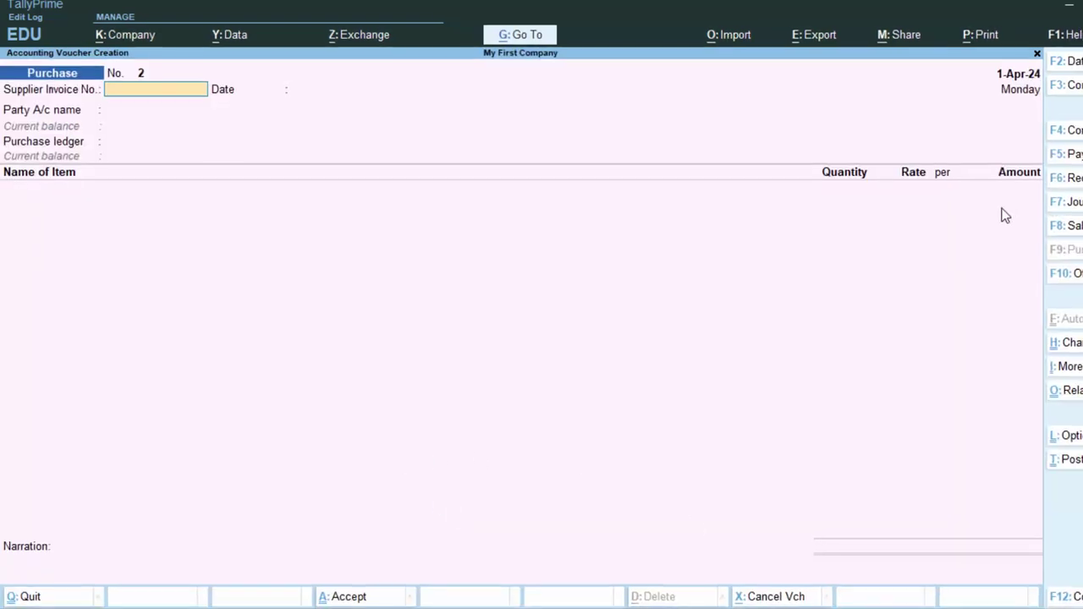
pyautogui.click(1068, 225)
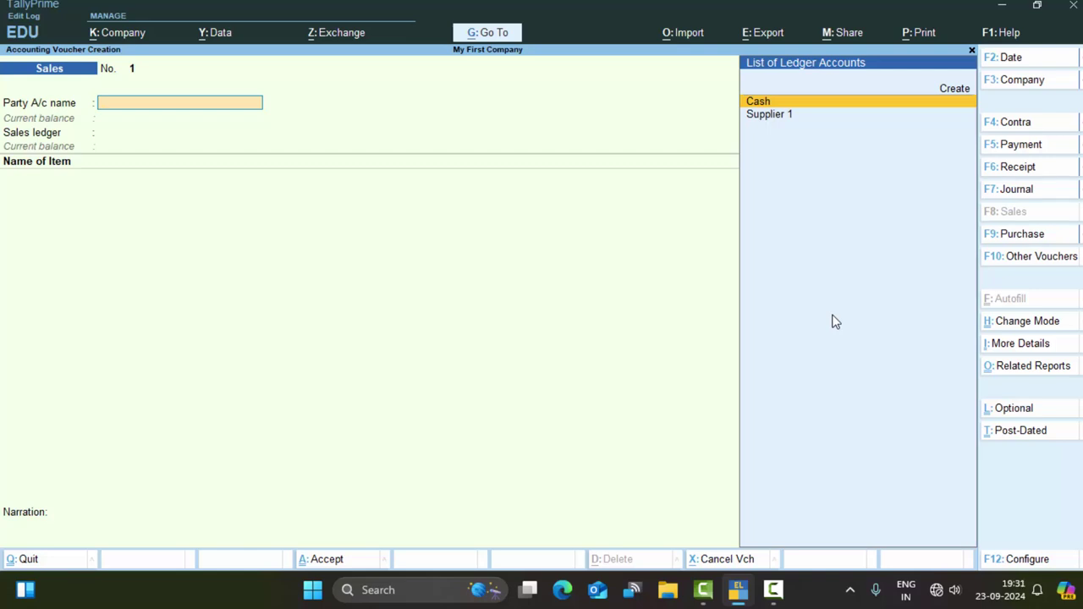
pyautogui.press('Down')
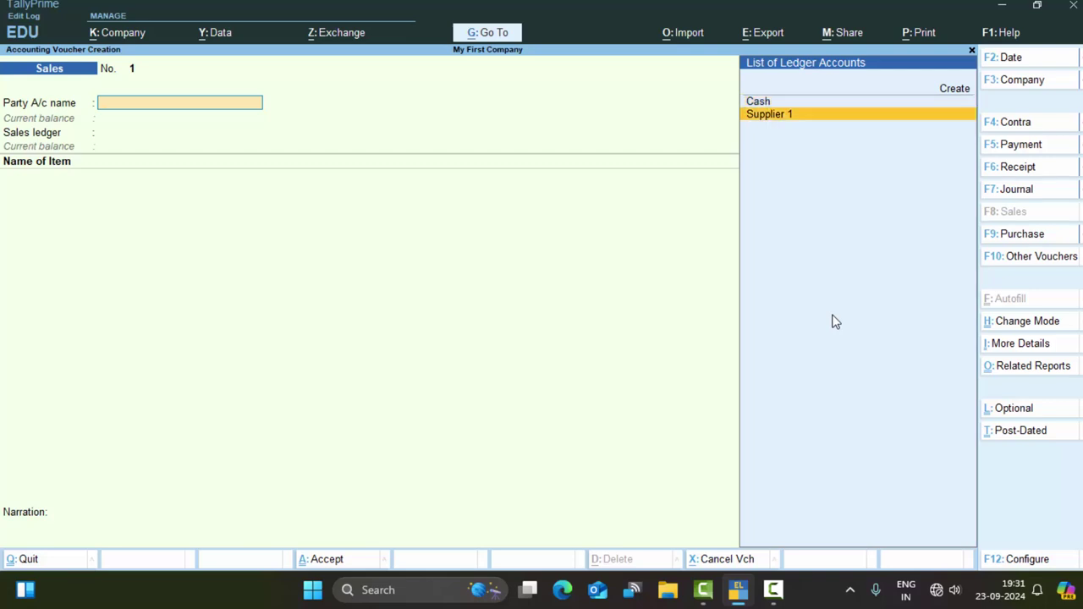
pyautogui.press('Return')
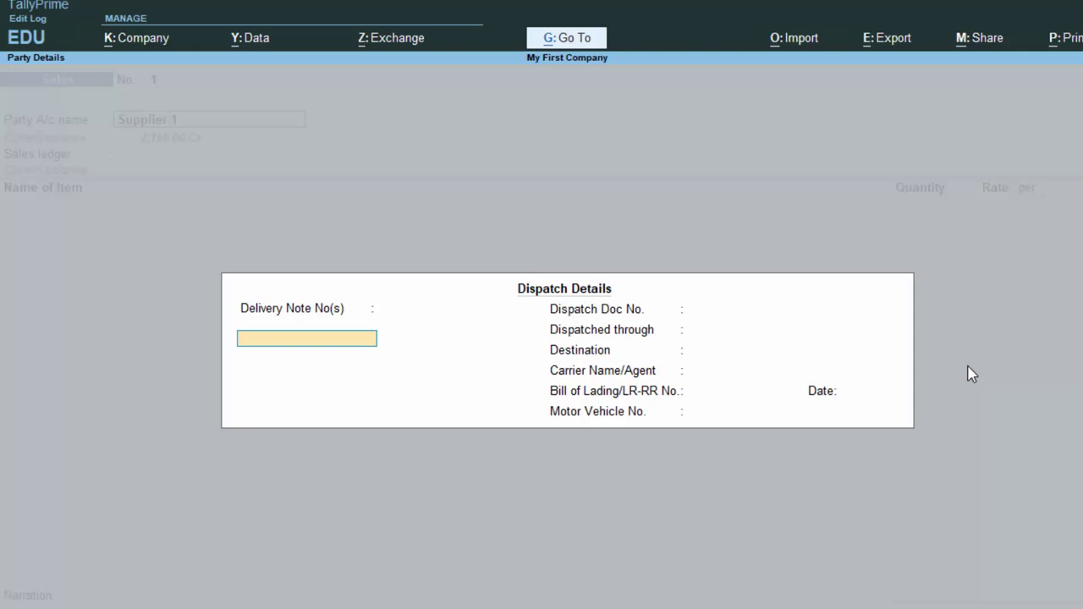
pyautogui.press('Escape')
pyautogui.press('Return')
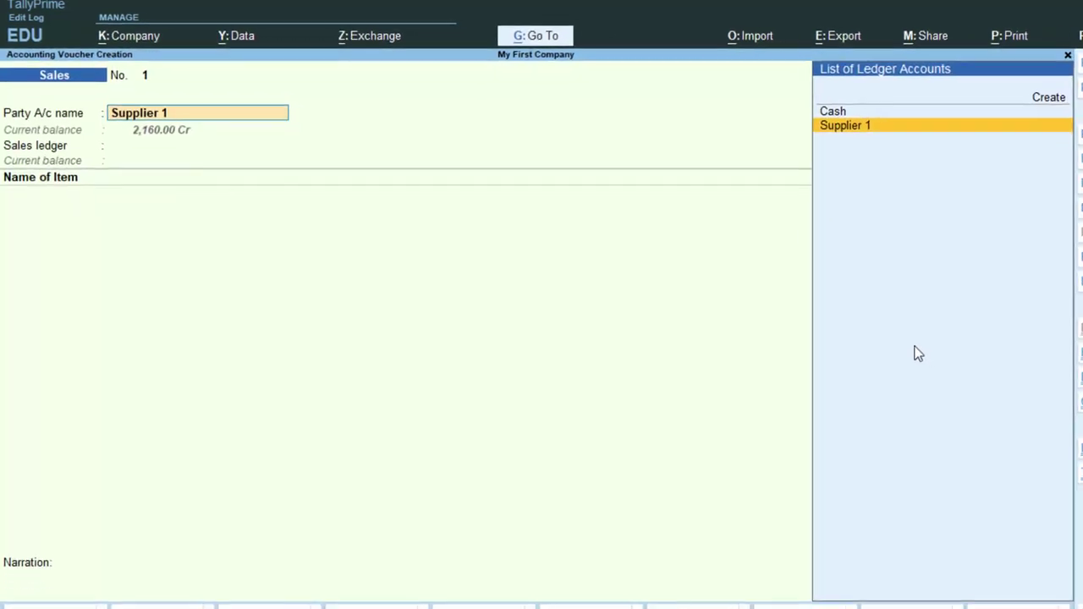
# - Begin a new party ledger named "Customer 1" with no alias from within the sales voucher
pyautogui.press('Up')
pyautogui.press('Up')
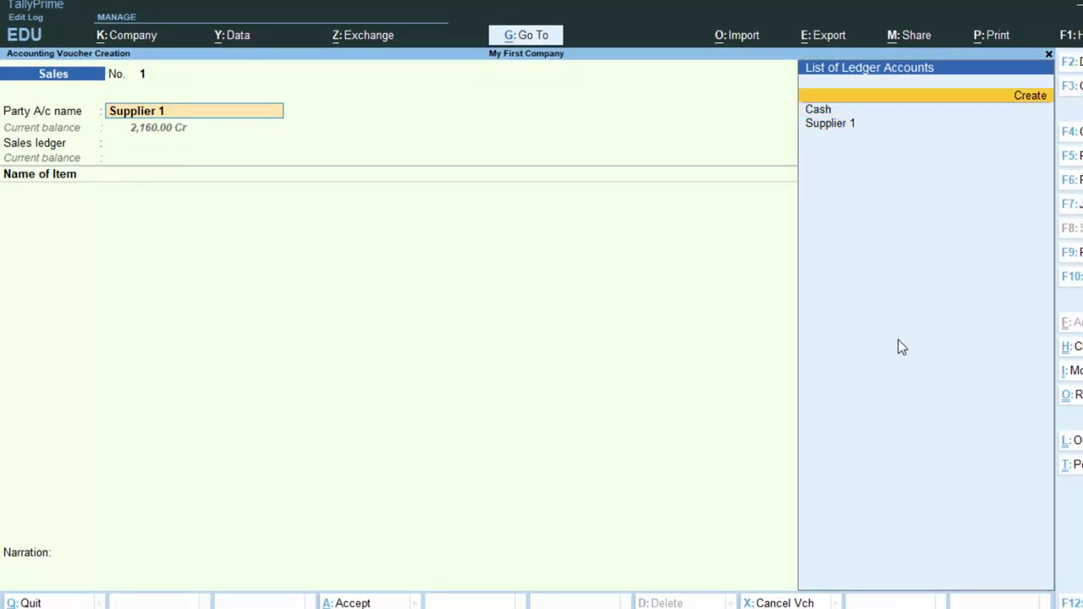
pyautogui.press('Return')
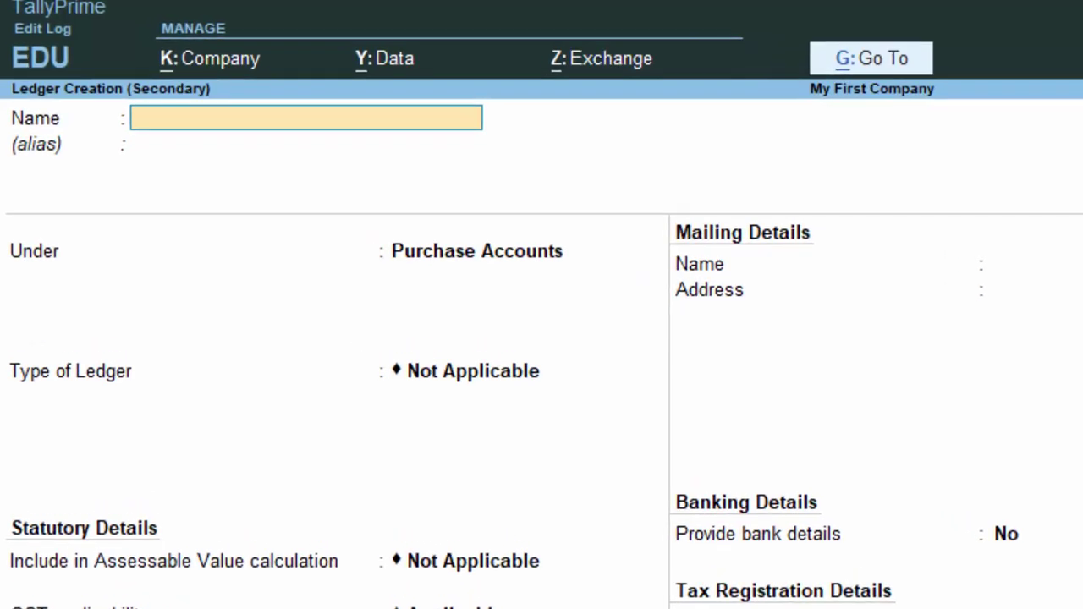
pyautogui.write('Custome')
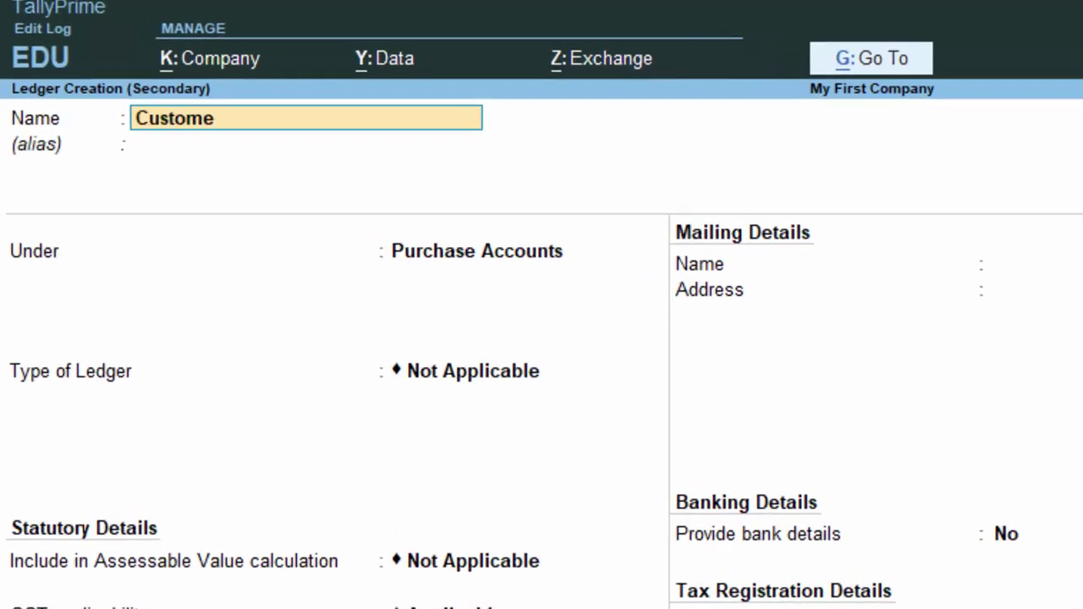
pyautogui.write('r 1')
pyautogui.press('Return')
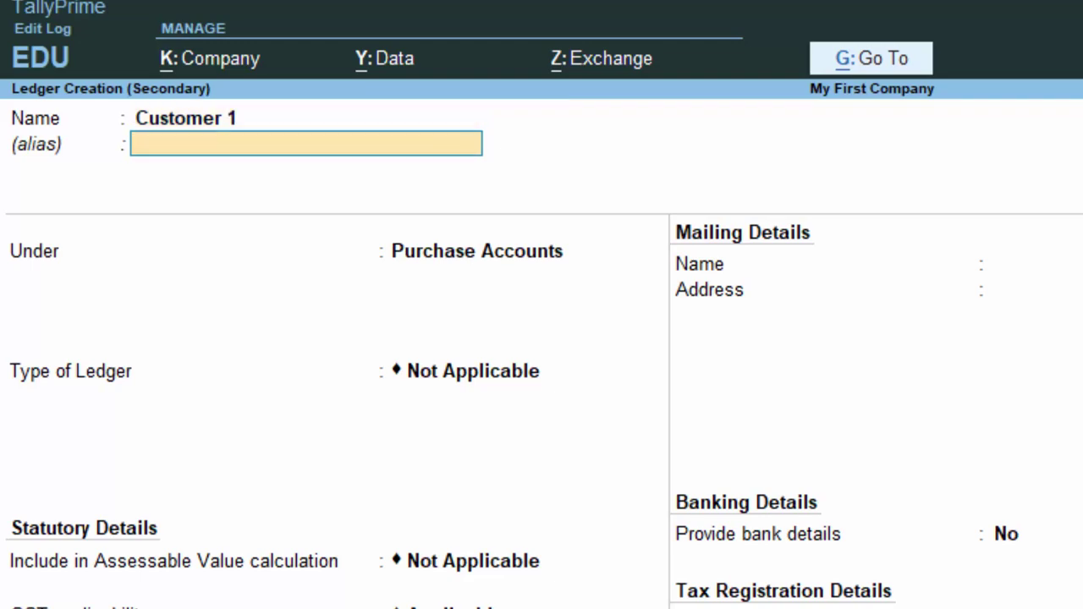
pyautogui.press('Return')
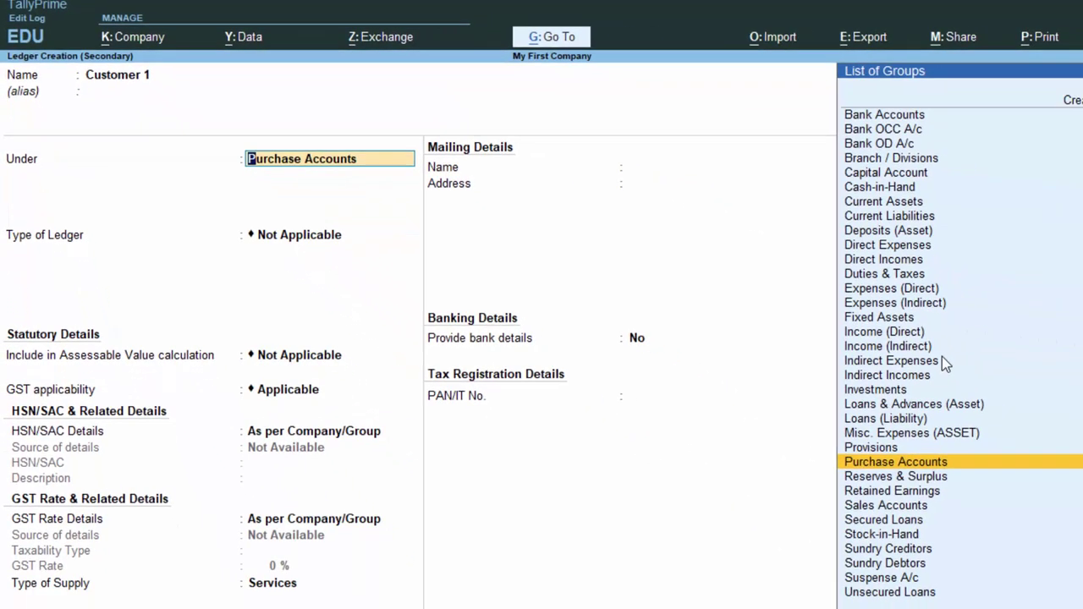
# - Place the Customer 1 ledger under the Sundry Debtors group
pyautogui.write('D')
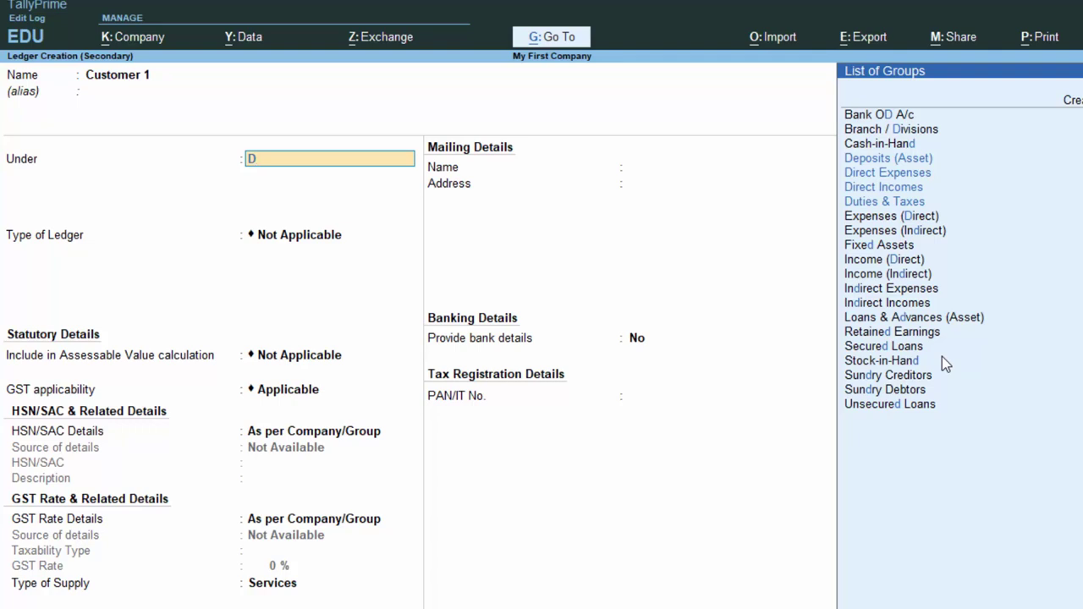
pyautogui.press('BackSpace')
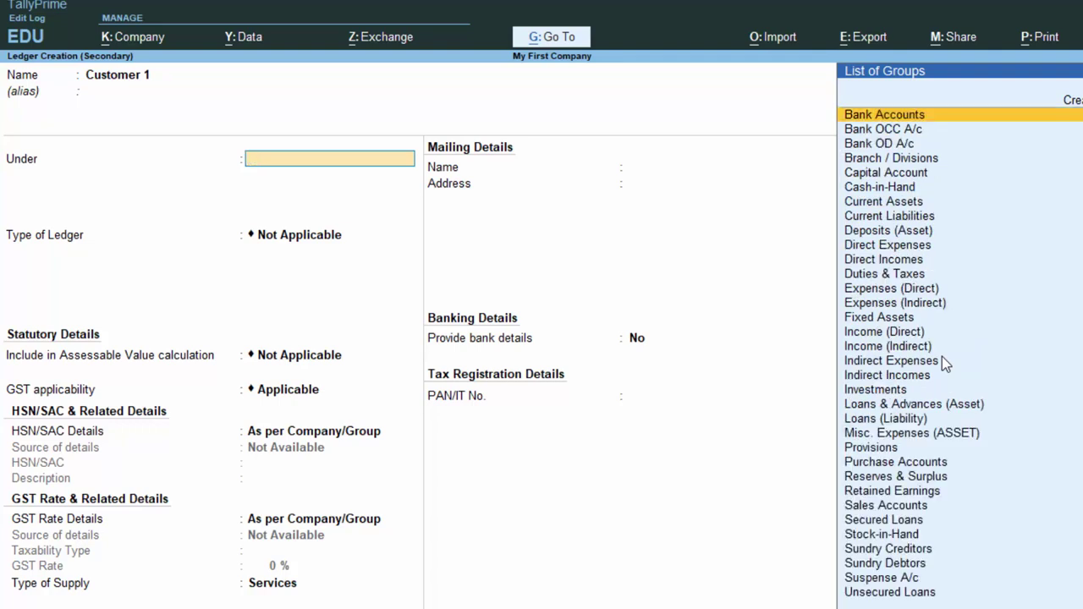
pyautogui.write('S')
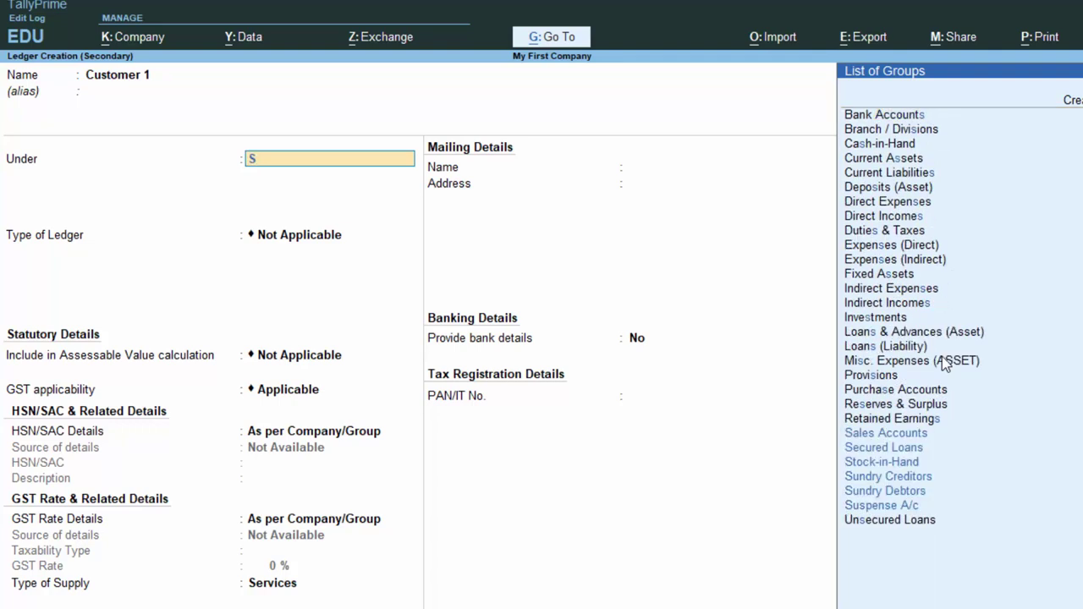
pyautogui.press('Down')
pyautogui.press('Down')
pyautogui.press('Down')
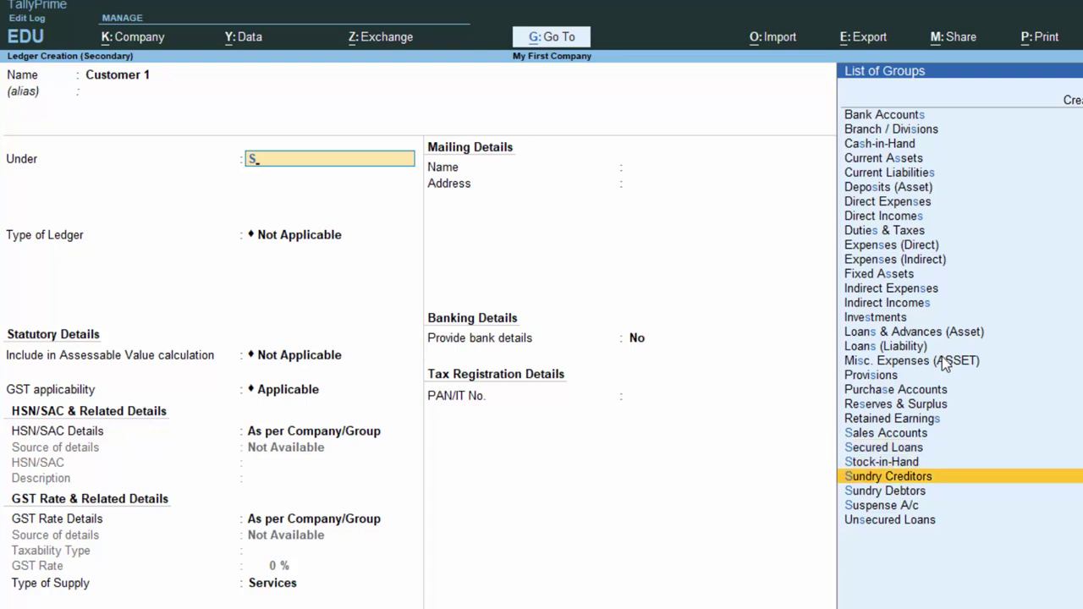
pyautogui.press('Down')
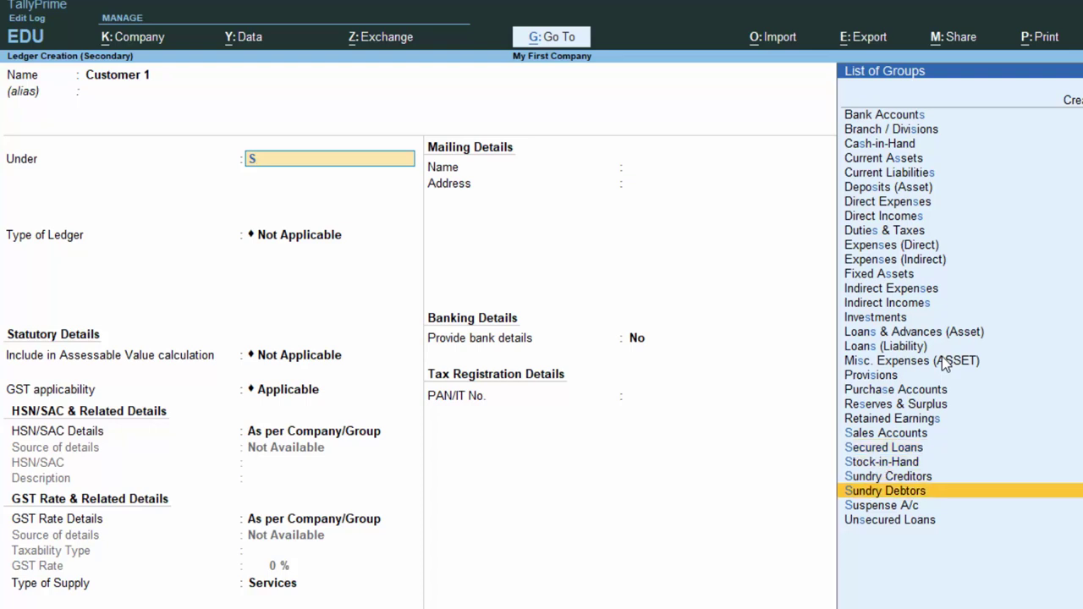
pyautogui.press('Return')
# - Keep bill-by-bill balances and the default mailing, banking and tax registration details for Customer 1, and save the ledger
pyautogui.press('Return')
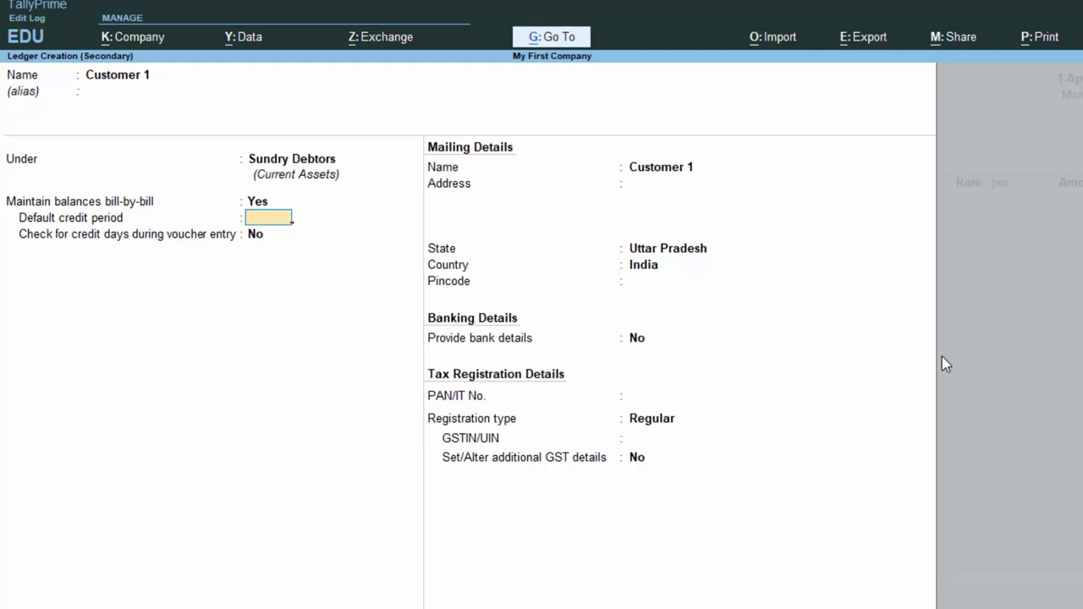
pyautogui.press('Return')
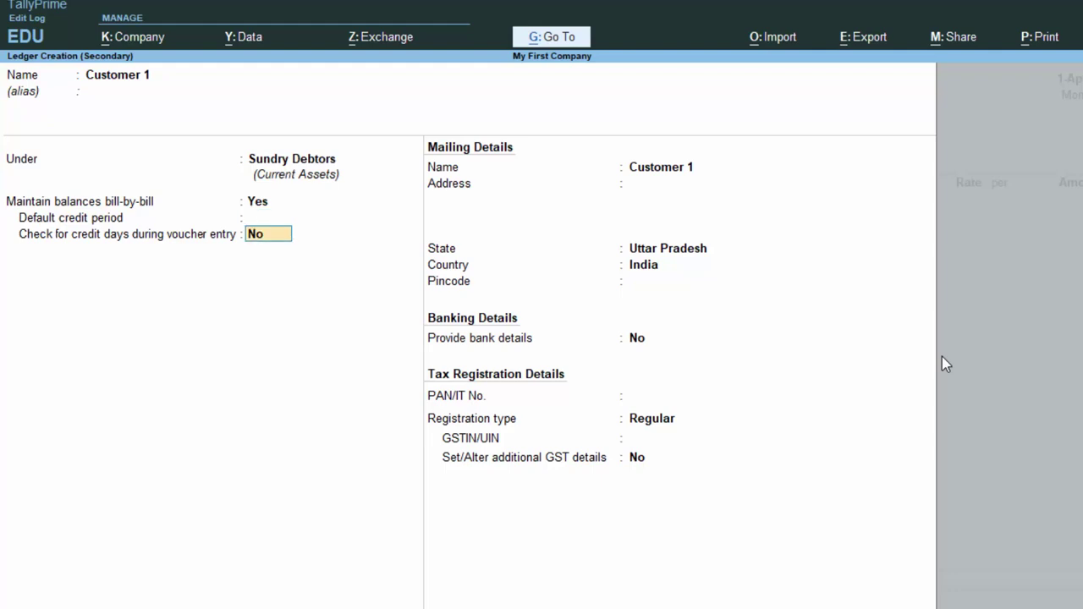
pyautogui.press('Return')
pyautogui.press('Return')
pyautogui.press('Return')
pyautogui.press('Return')
pyautogui.press('Return')
pyautogui.press('Return')
pyautogui.press('Return')
pyautogui.press('Return')
pyautogui.press('Return')
pyautogui.press('Return')
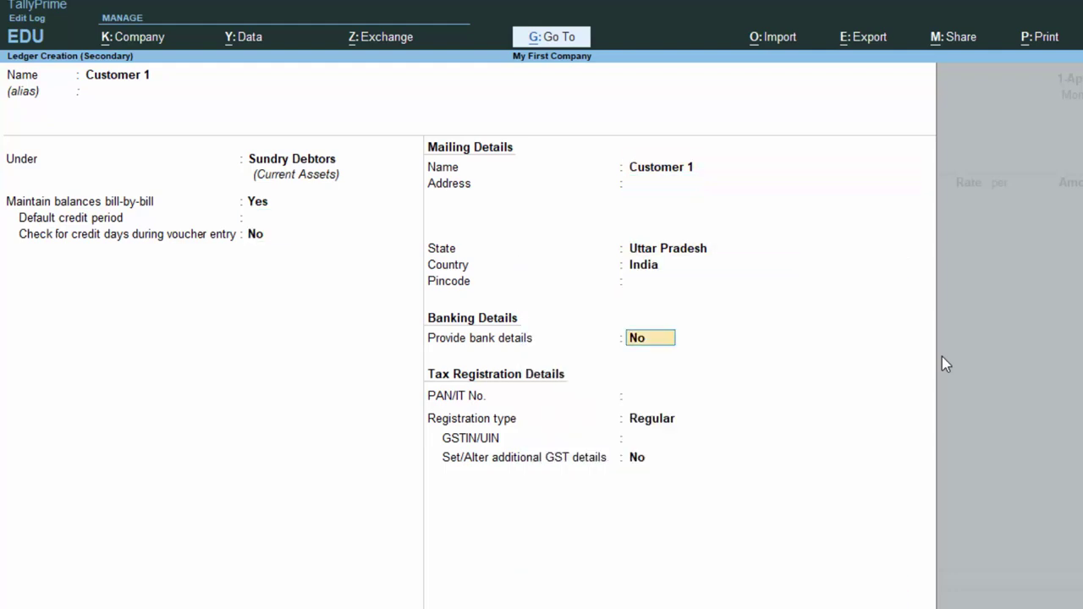
pyautogui.press('Return')
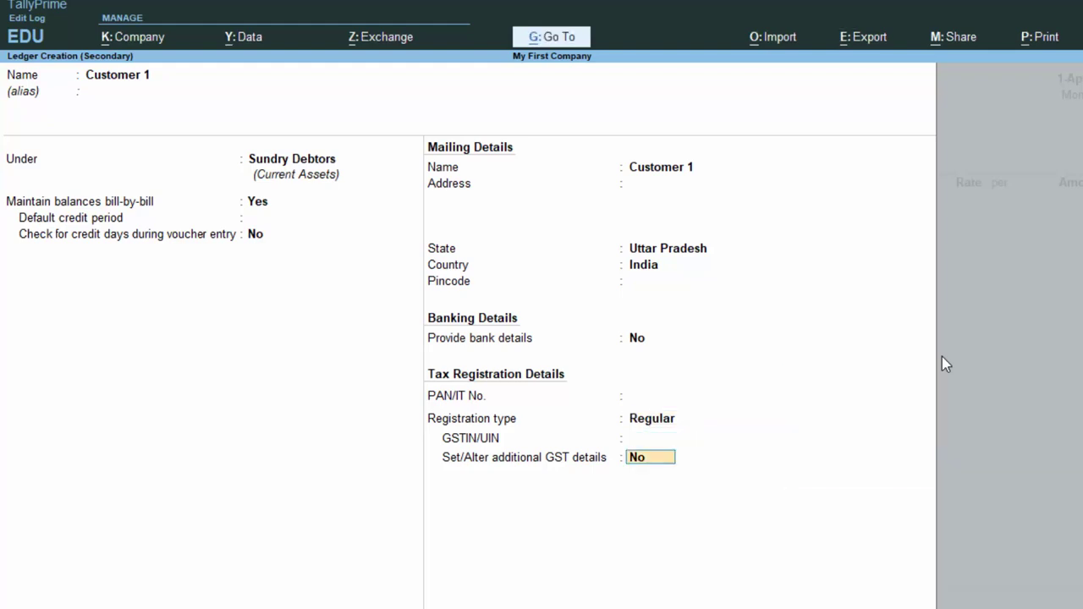
pyautogui.press('Return')
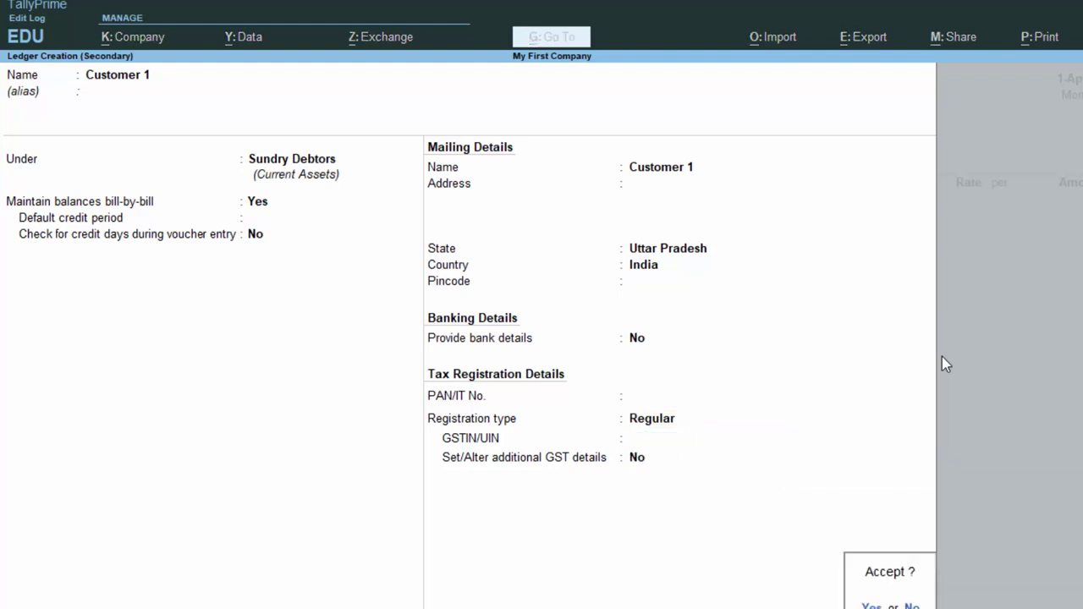
pyautogui.press('Return')
# - Leave the sales voucher's dispatch details blank and accept the default party details for Customer 1
pyautogui.press('Return')
pyautogui.press('Return')
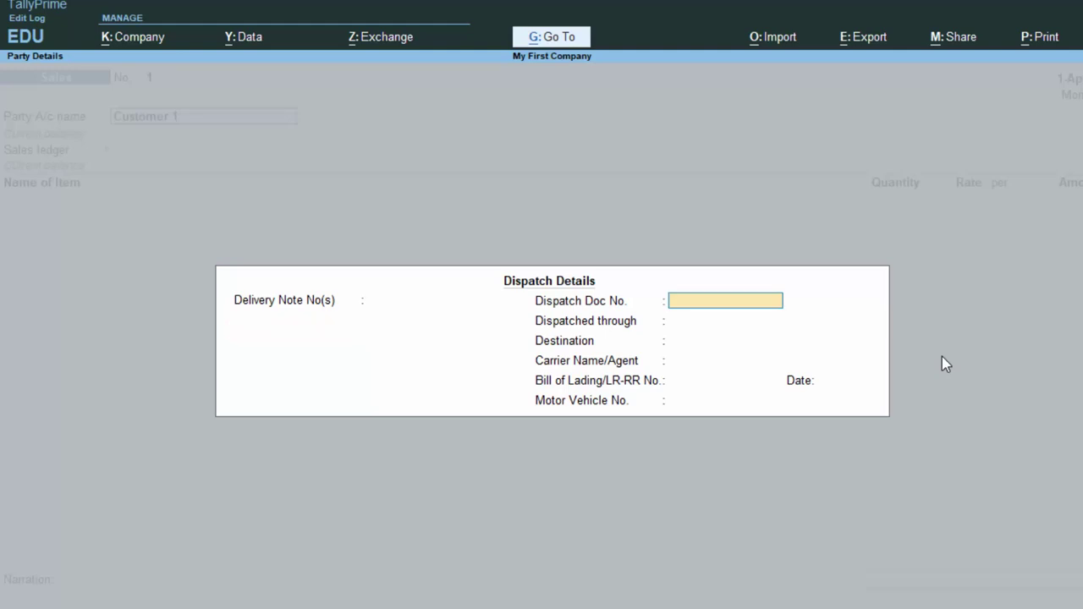
pyautogui.press('Return')
pyautogui.press('Return')
pyautogui.press('Return')
pyautogui.press('Return')
pyautogui.press('Return')
pyautogui.press('Return')
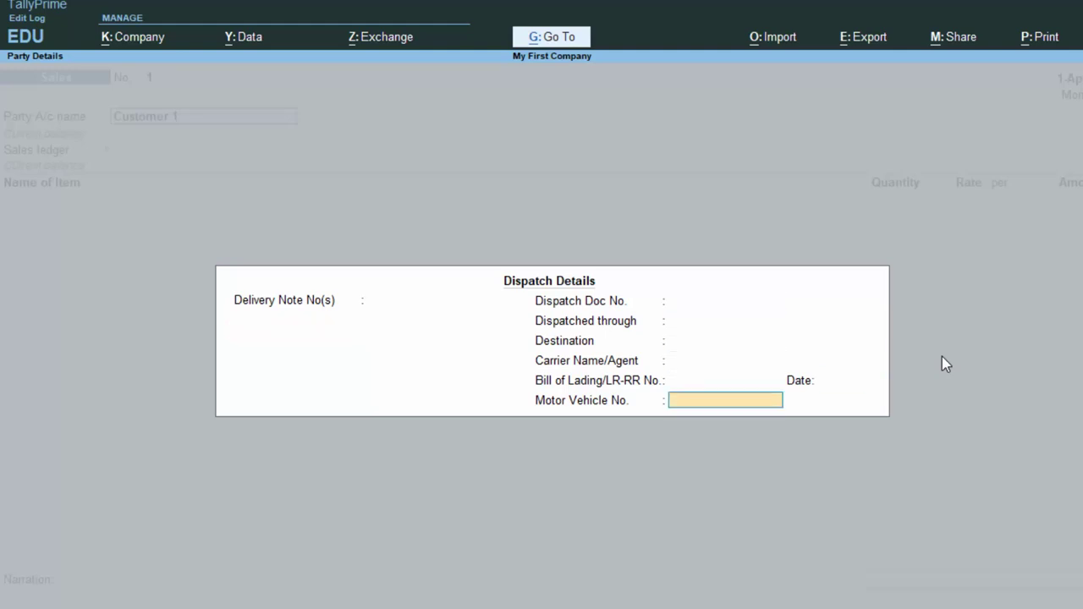
pyautogui.press('Return')
pyautogui.press('Return')
pyautogui.press('Return')
pyautogui.press('Return')
pyautogui.press('Return')
pyautogui.press('Return')
pyautogui.press('Return')
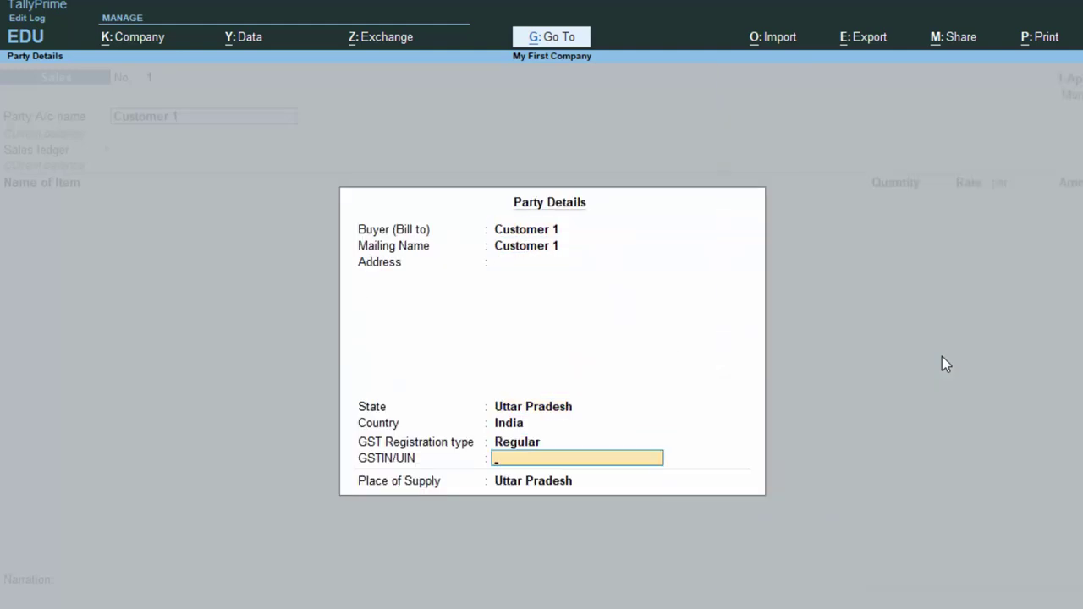
pyautogui.press('Return')
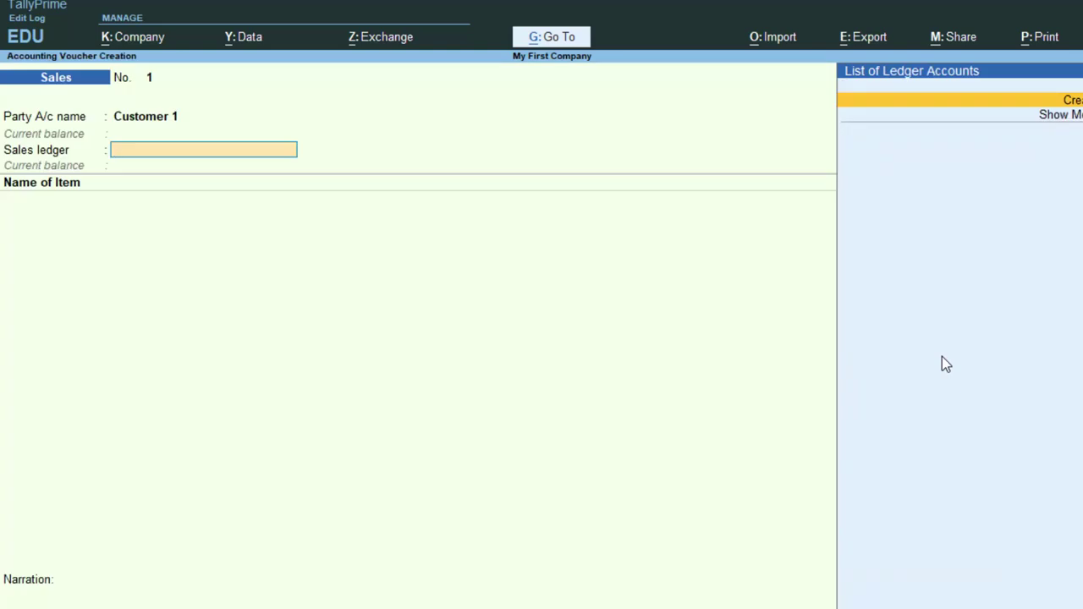
# - Begin a new ledger named "Sales" with no alias from within the sales voucher, placed under the Sales Accounts group
pyautogui.hotkey('alt', 'c')
pyautogui.write('Sa')
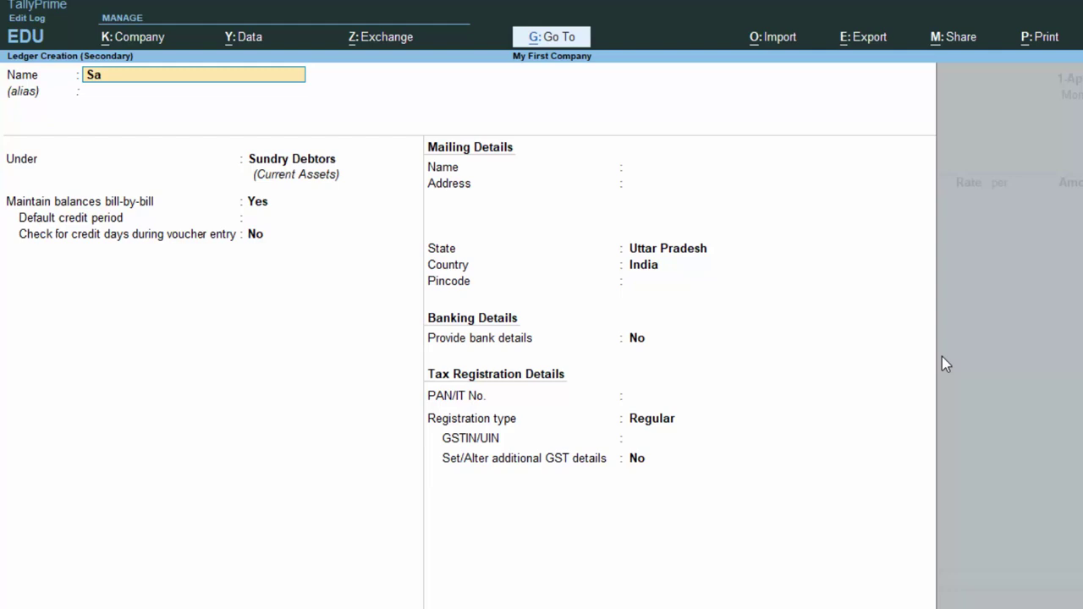
pyautogui.write('les')
pyautogui.press('Return')
pyautogui.press('Return')
pyautogui.write('S')
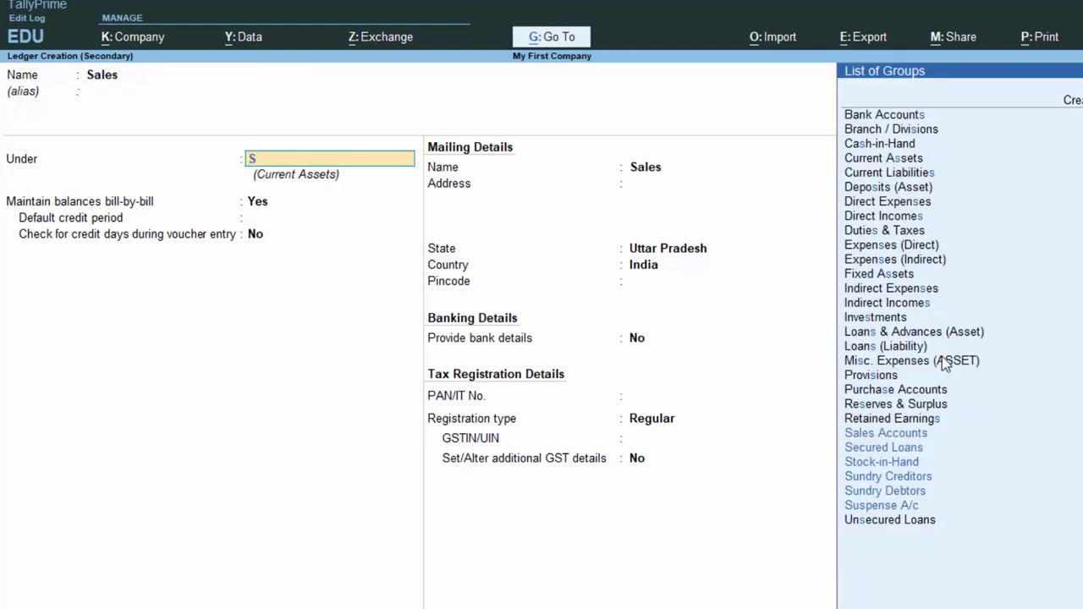
pyautogui.press('Down')
pyautogui.press('Up')
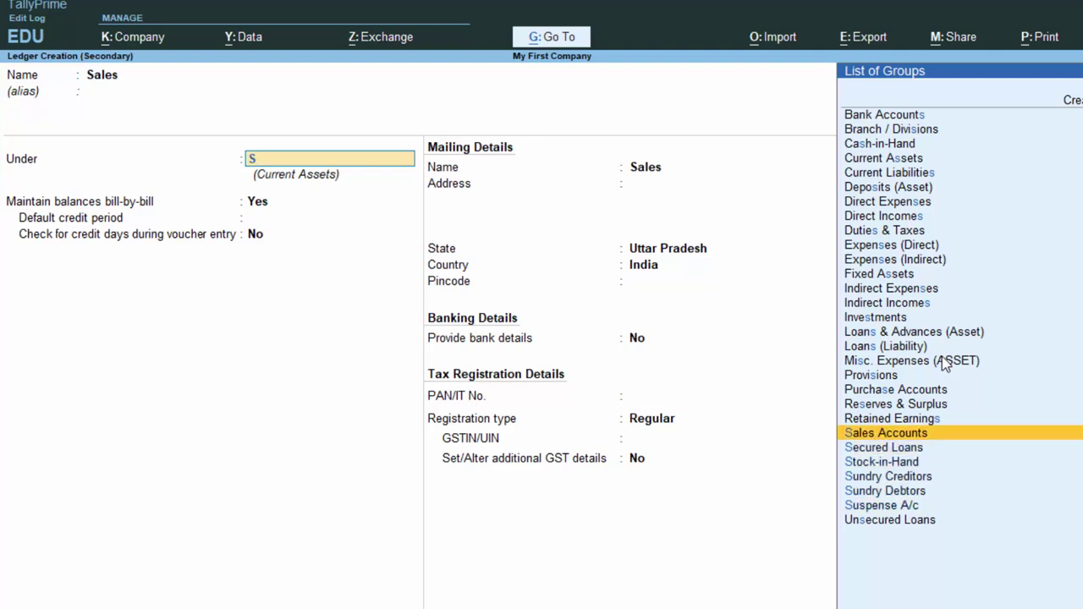
pyautogui.press('Return')
# - Keep the Sales ledger's default type, GST applicability, HSN/SAC and GST rate details, with Services as the type of supply, and save it
pyautogui.press('Return')
pyautogui.press('Return')
pyautogui.press('Return')
pyautogui.press('Return')
pyautogui.press('Return')
pyautogui.press('Return')
pyautogui.press('Return')
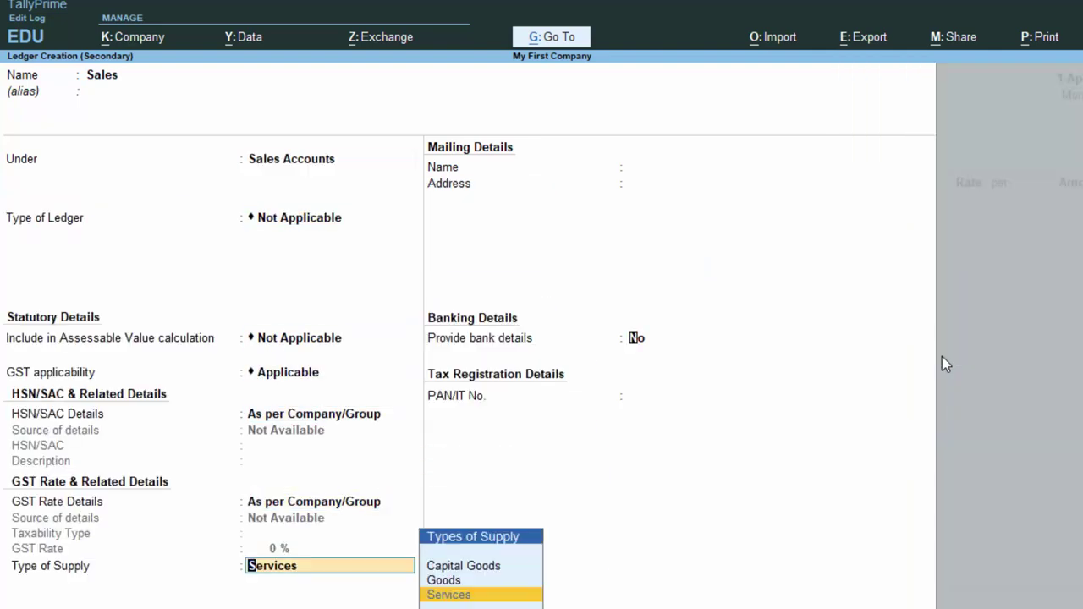
pyautogui.press('Return')
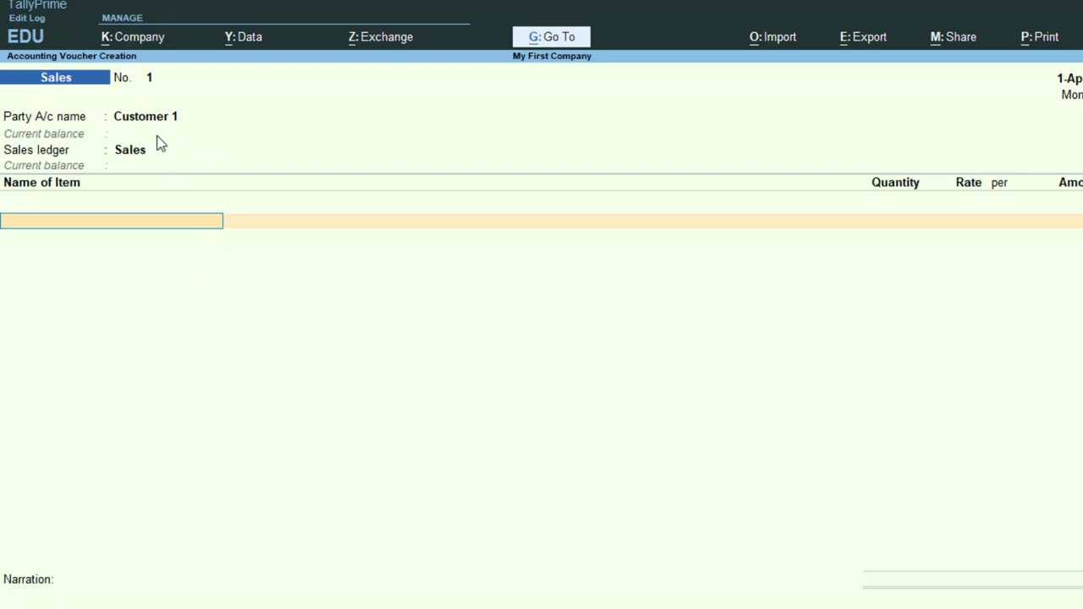
# - Return to the sales voucher's ledger selection and quit the voucher without saving
pyautogui.click(128, 151)
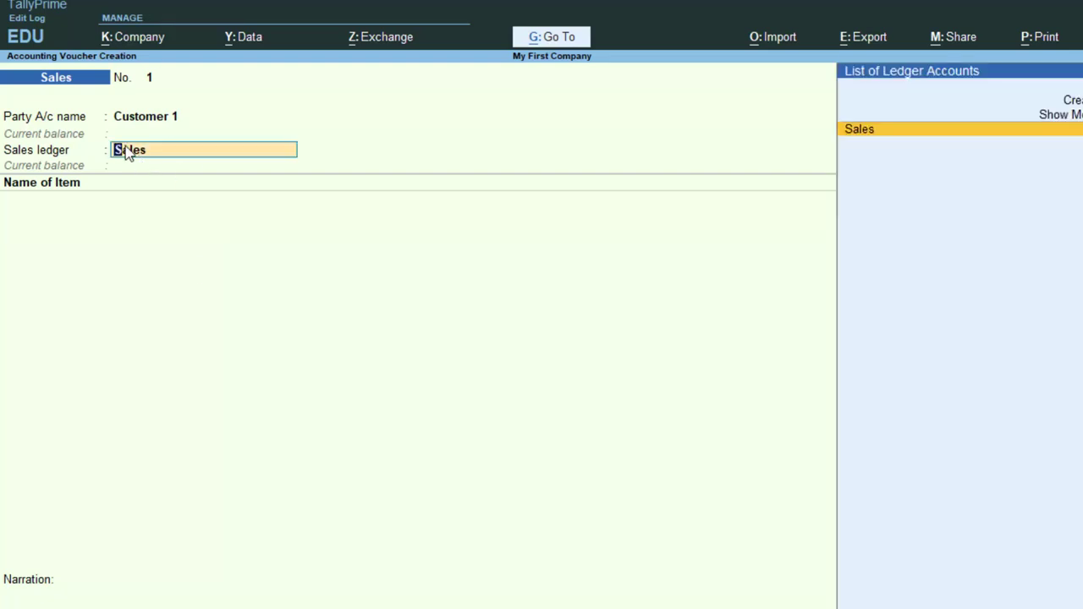
pyautogui.press('Escape')
pyautogui.press('y')
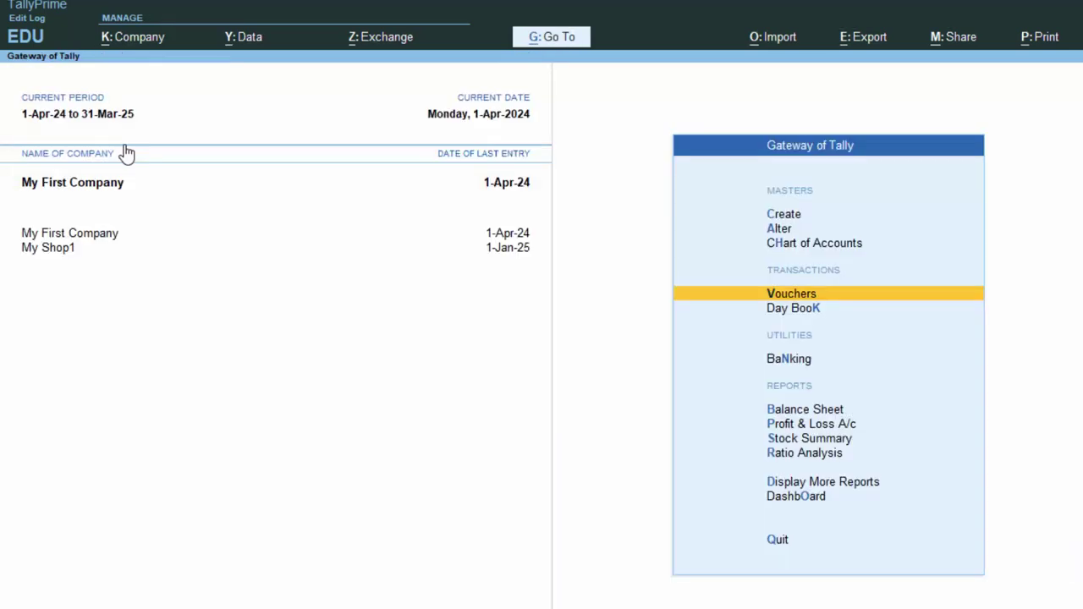
# - Open the Sales ledger master for alteration and go to its parent group selection
pyautogui.press('Up')
pyautogui.press('Up')
pyautogui.press('Return')
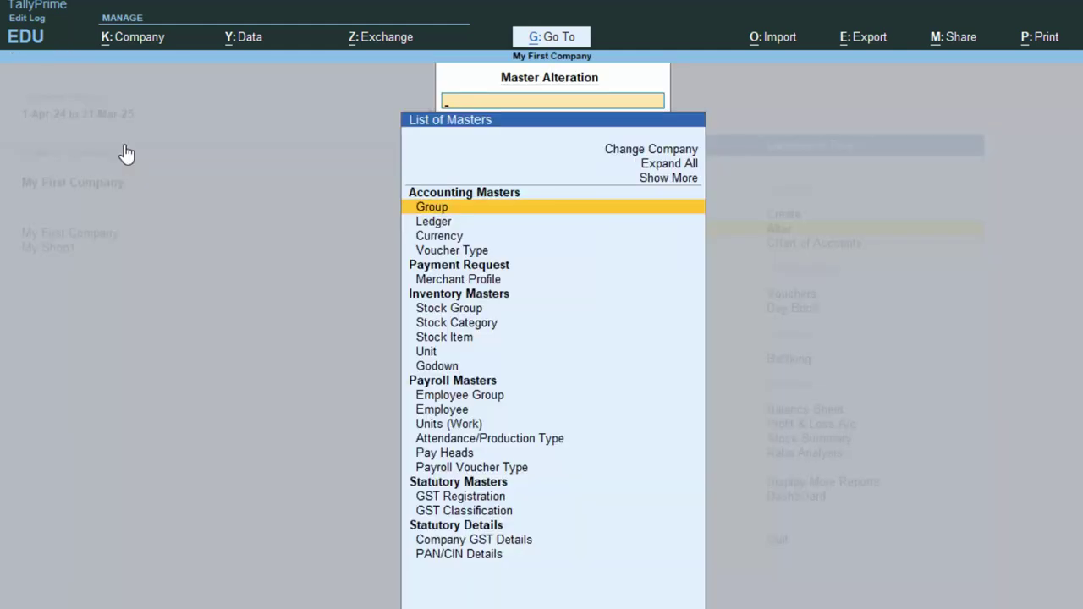
pyautogui.press('Down')
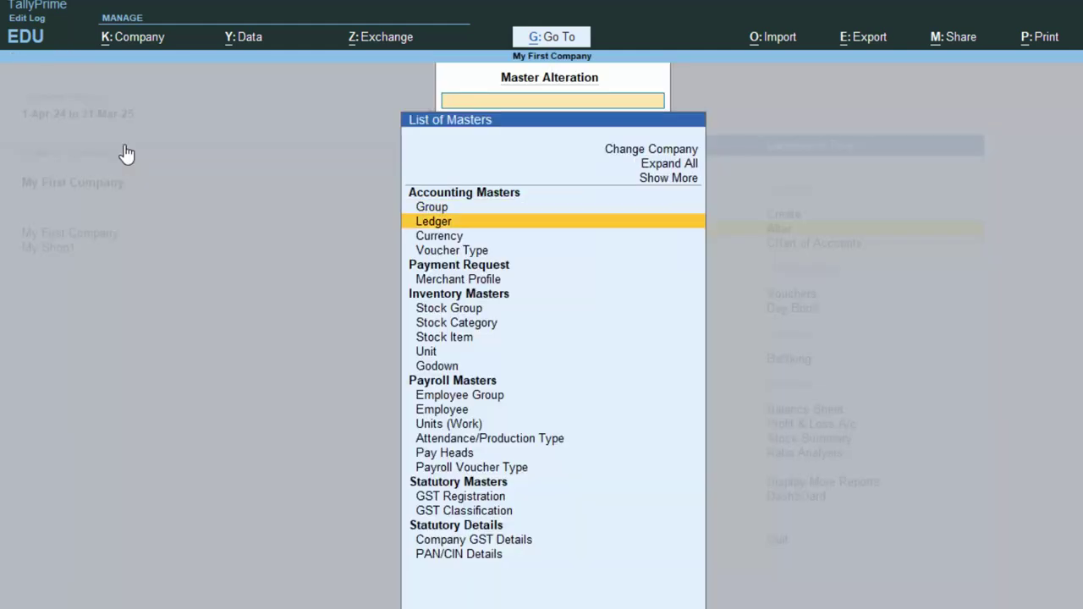
pyautogui.press('Return')
pyautogui.press('Down')
pyautogui.press('Down')
pyautogui.press('Down')
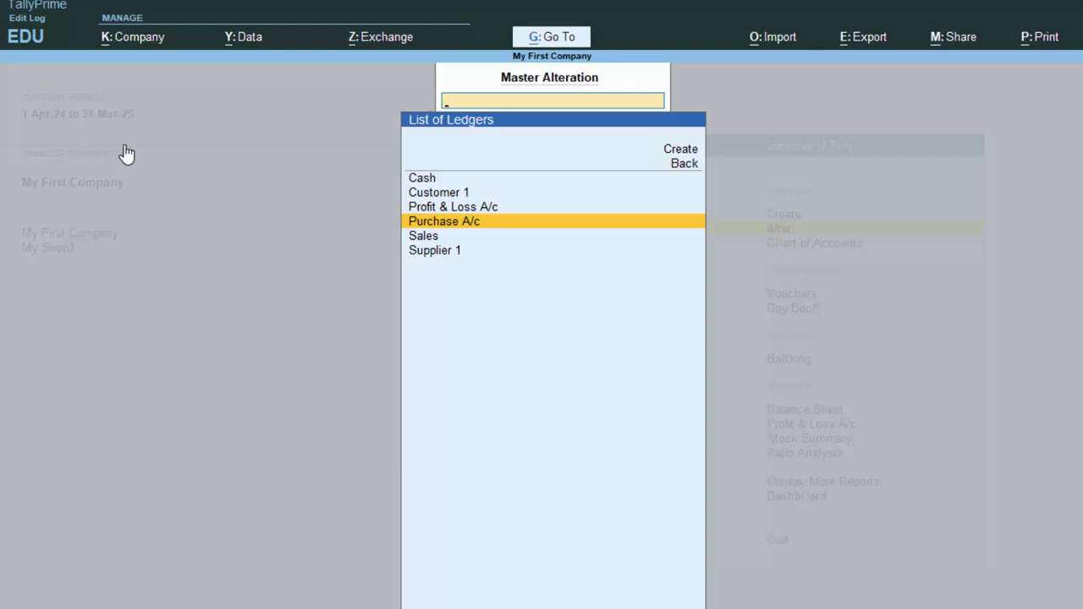
pyautogui.press('Down')
pyautogui.press('Return')
pyautogui.press('Return')
pyautogui.press('Return')
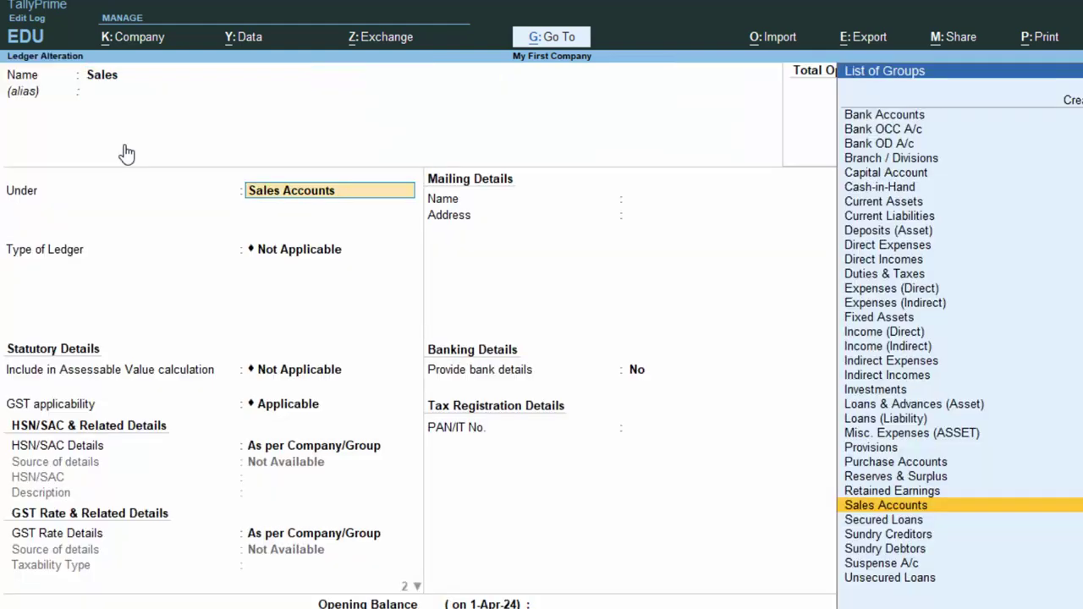
pyautogui.press('Up')
pyautogui.press('Up')
pyautogui.press('Up')
pyautogui.press('Up')
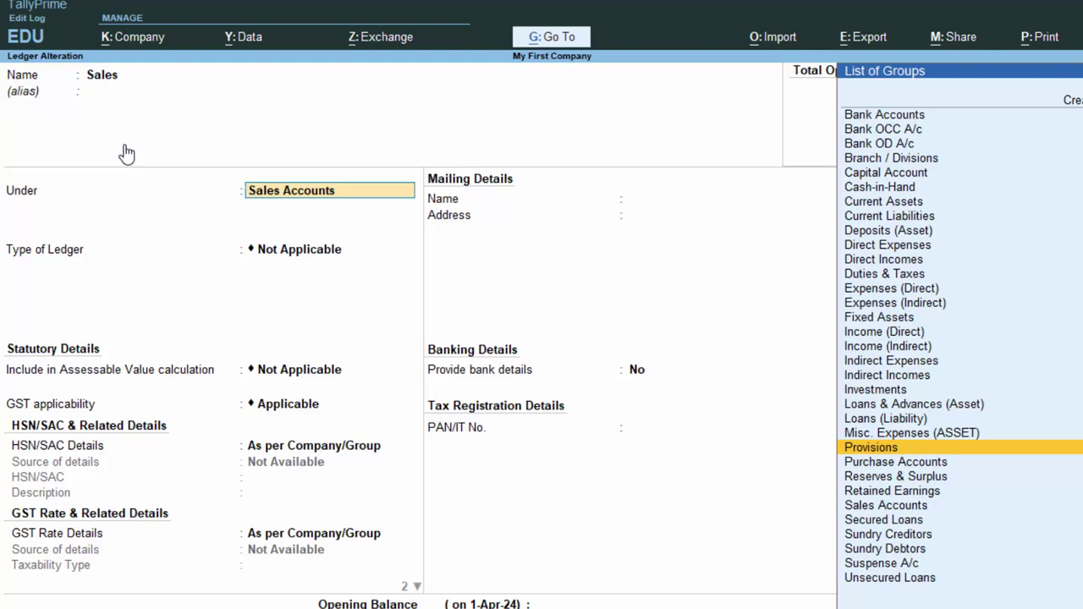
pyautogui.write('sa')
pyautogui.press('BackSpace')
pyautogui.press('BackSpace')
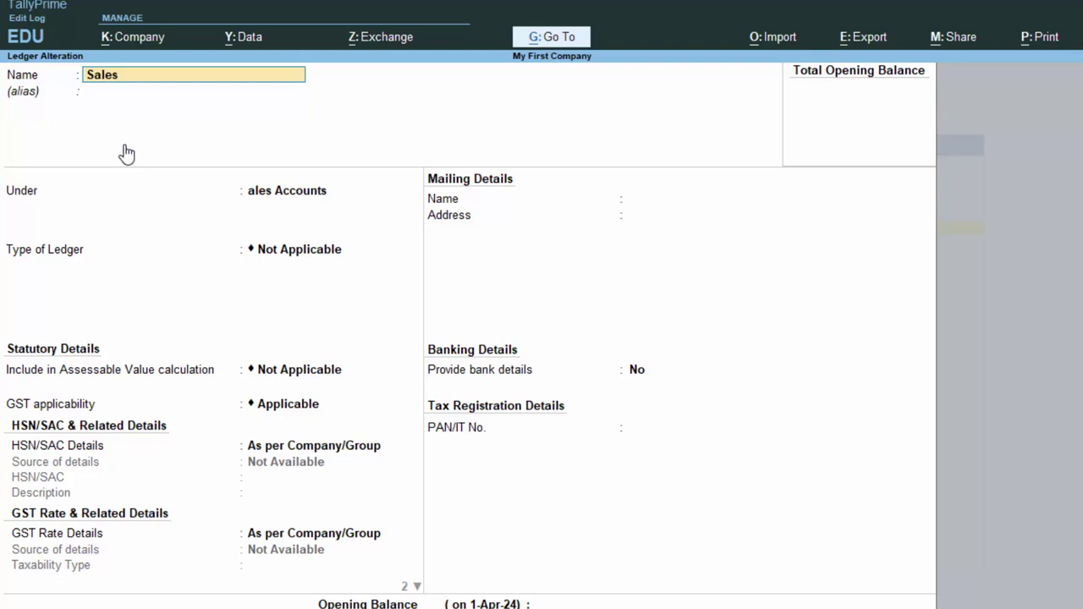
# - Change the Sales ledger's parent group to Reserves & Surplus and save the ledger
pyautogui.press('Return')
pyautogui.press('Return')
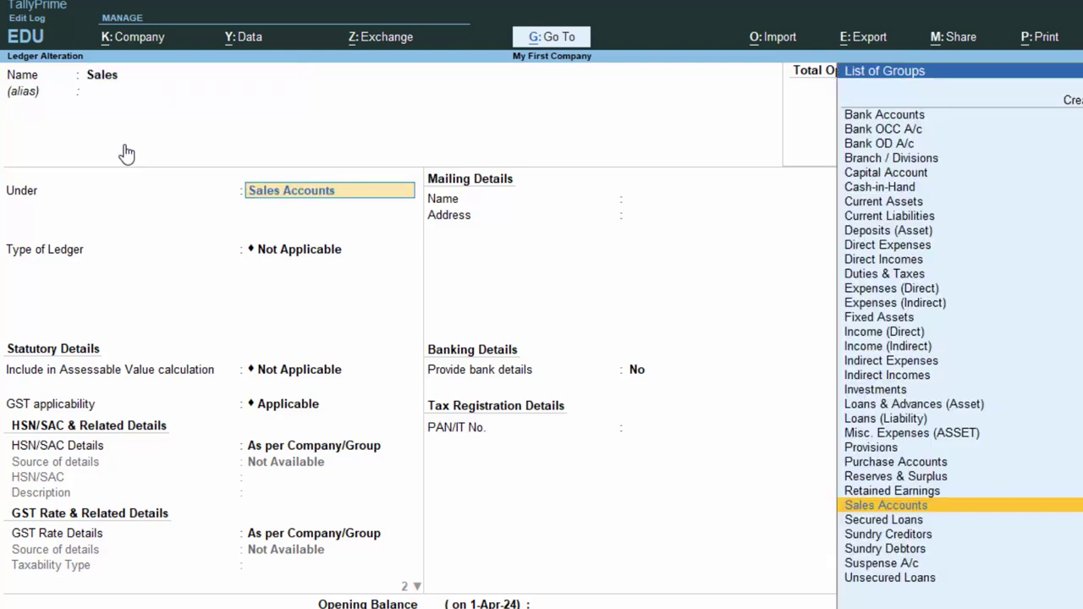
pyautogui.press('Up')
pyautogui.press('Return')
pyautogui.press('Return')
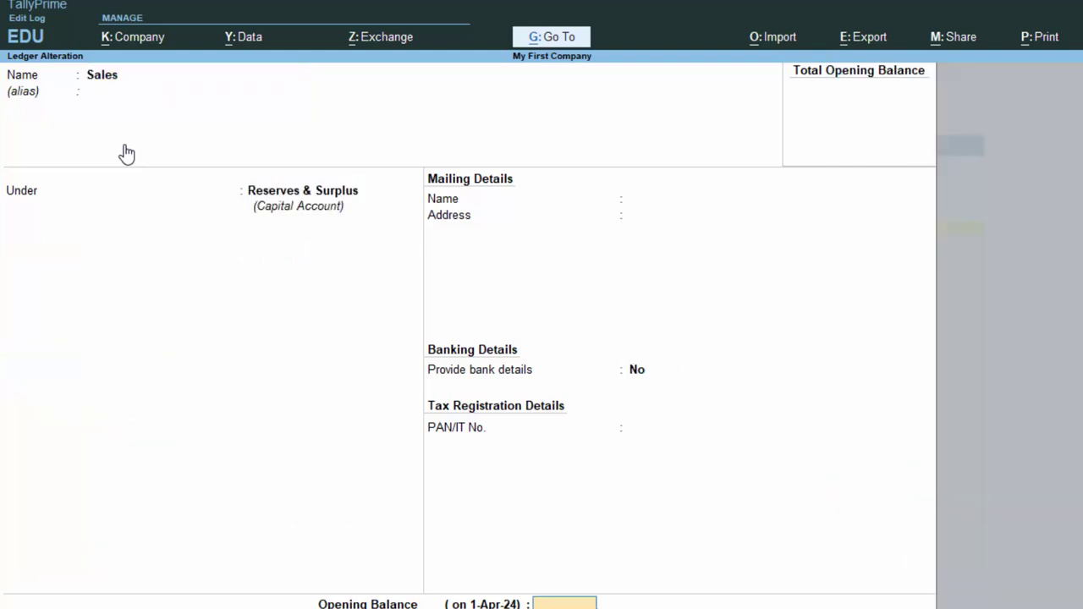
pyautogui.press('Return')
pyautogui.press('Return')
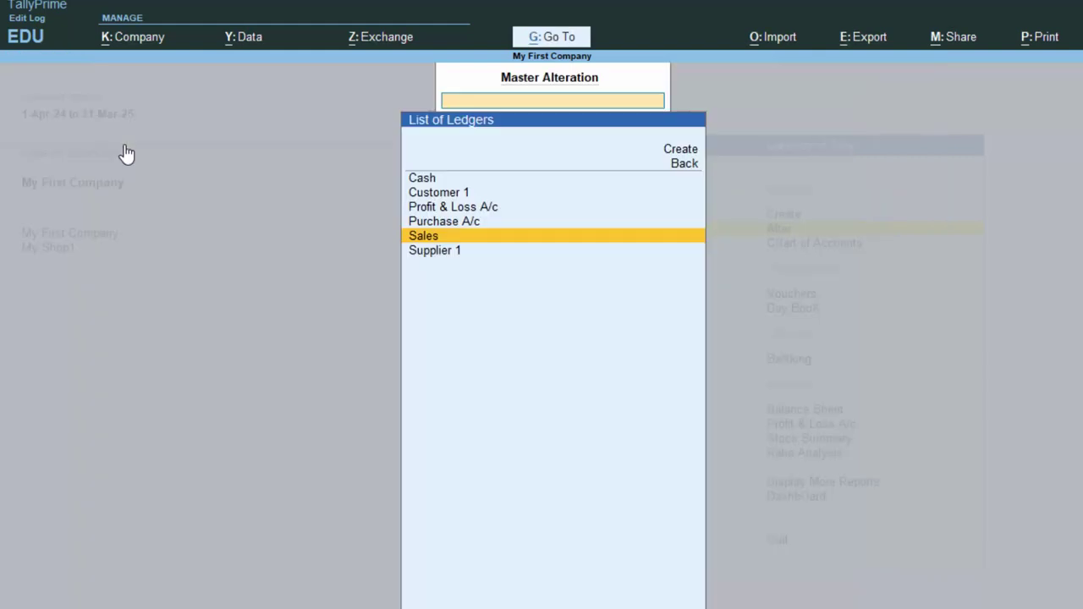
# - Leave master alteration and start a sales voucher with Customer 1 as the party account
pyautogui.press('Escape')
pyautogui.press('Escape')
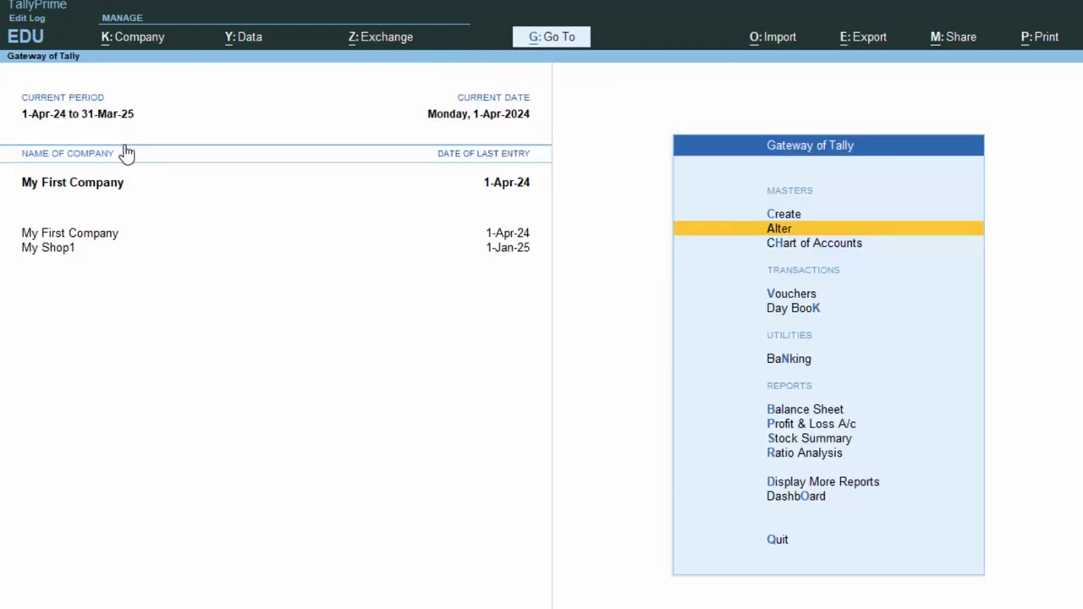
pyautogui.press('v')
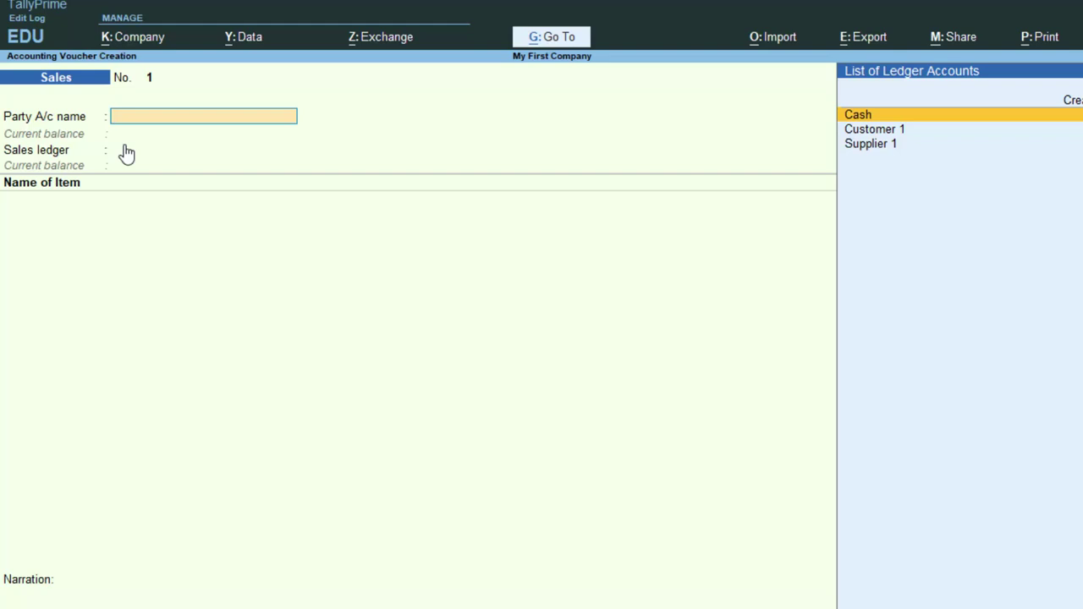
pyautogui.press('Down')
pyautogui.press('Return')
# - Leave the dispatch details blank and accept the default party details for Customer 1 in the sales voucher
pyautogui.press('Return')
pyautogui.press('Return')
pyautogui.press('Return')
pyautogui.press('Return')
pyautogui.press('Return')
pyautogui.press('Return')
pyautogui.press('Return')
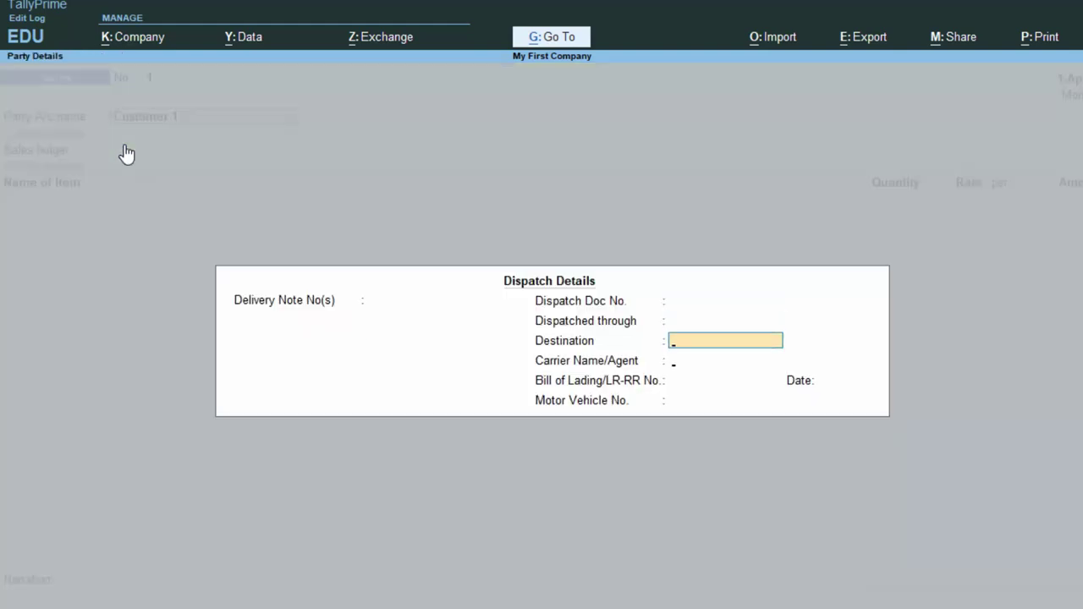
pyautogui.press('Return')
pyautogui.press('Return')
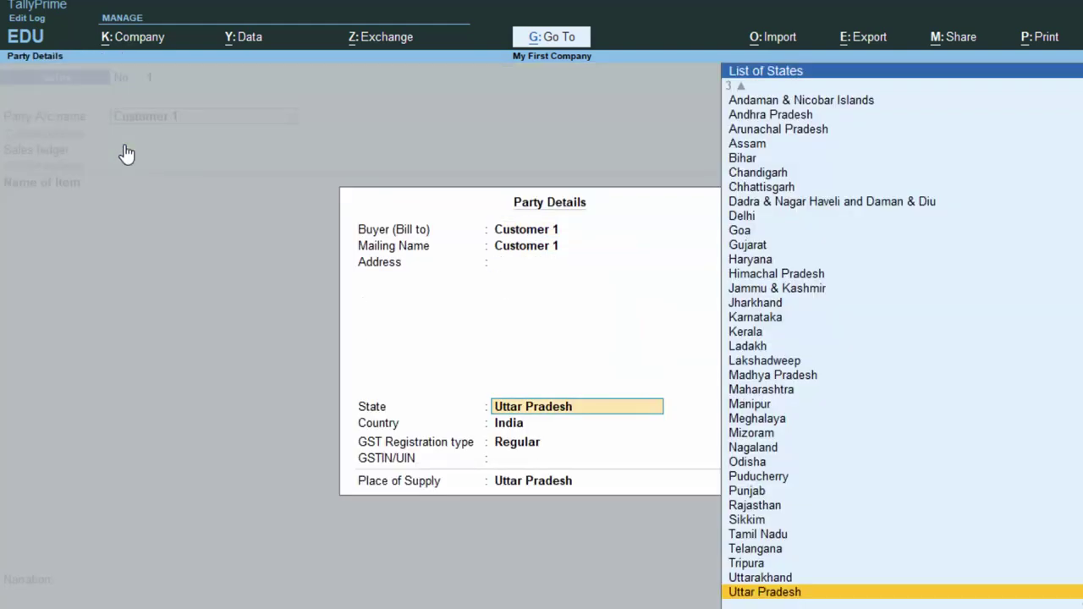
pyautogui.press('Return')
pyautogui.press('Return')
pyautogui.press('Return')
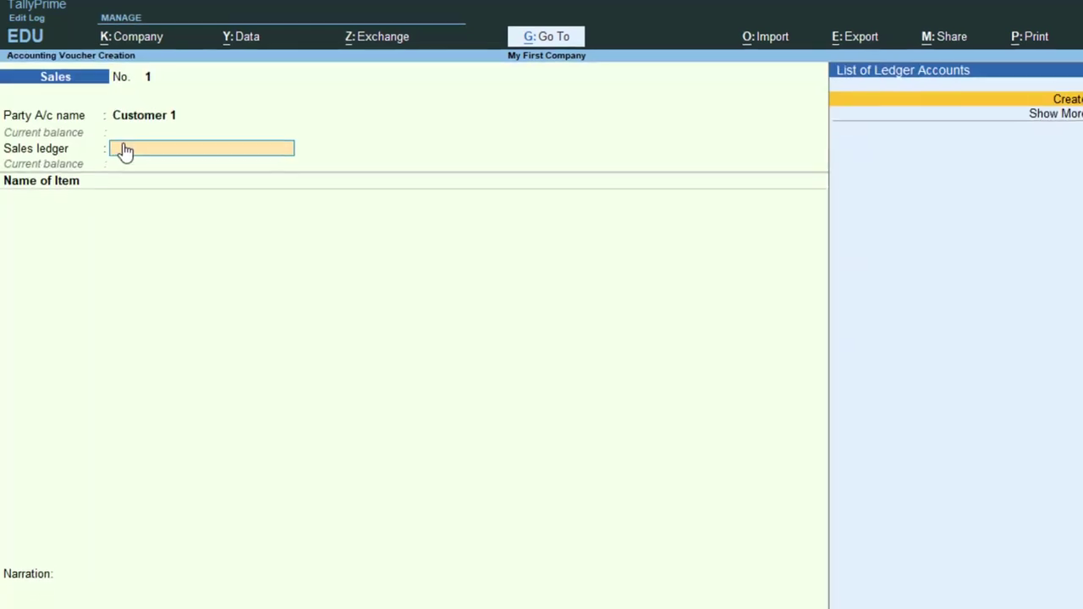
# - Try to create another ledger named "Sales" from the voucher's sales ledger field, and clear the entered name
pyautogui.hotkey('alt', 'c')
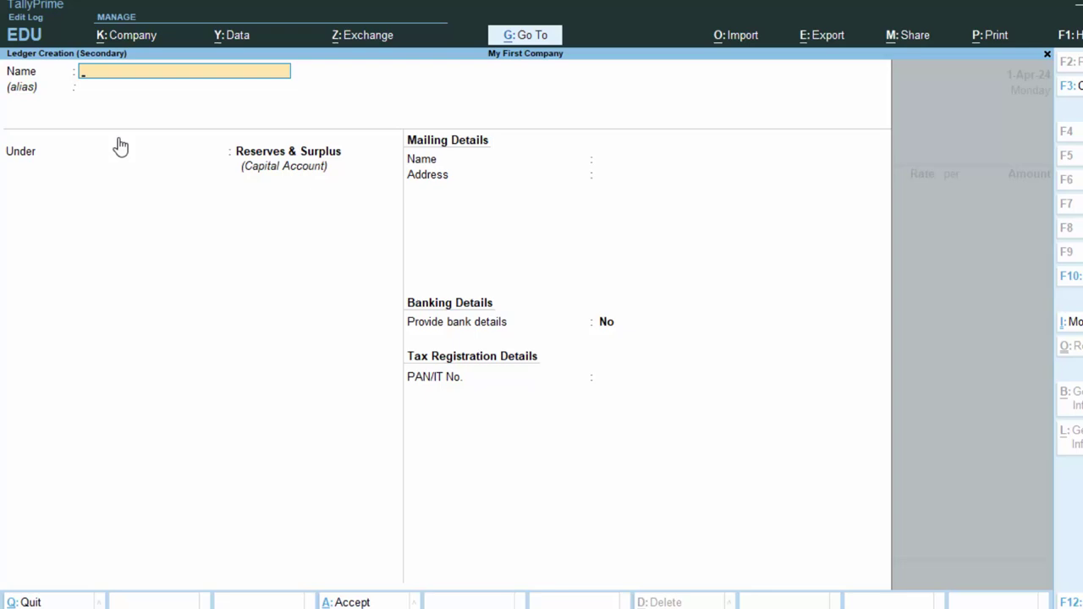
pyautogui.write('Sales')
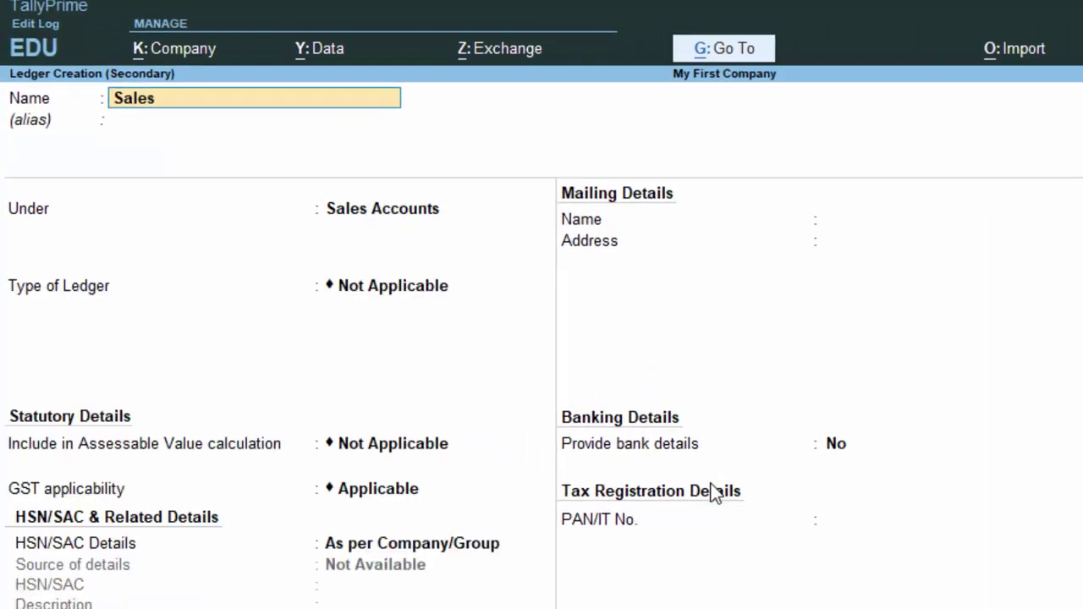
pyautogui.press('Return')
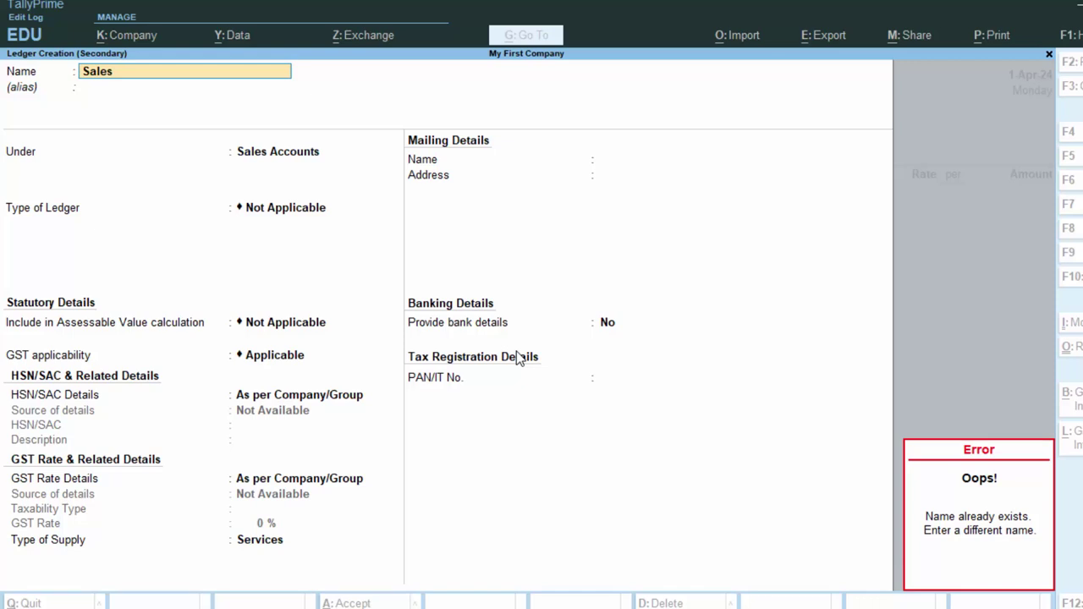
pyautogui.press('BackSpace')
pyautogui.press('BackSpace')
pyautogui.press('BackSpace')
pyautogui.press('BackSpace')
pyautogui.press('BackSpace')
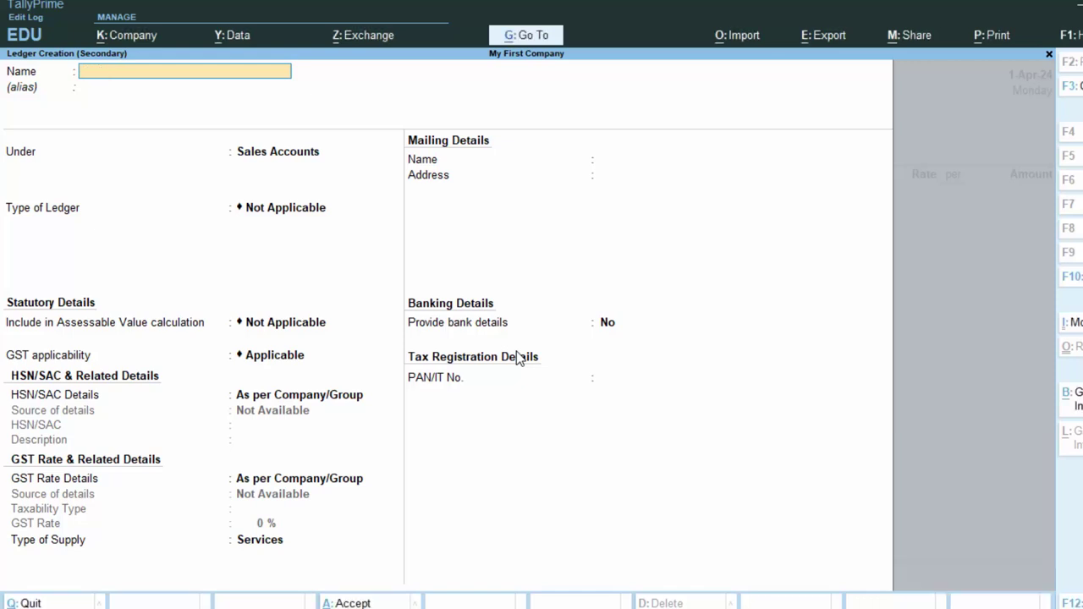
# - Discard the new ledger and quit the sales voucher without saving
pyautogui.press('Escape')
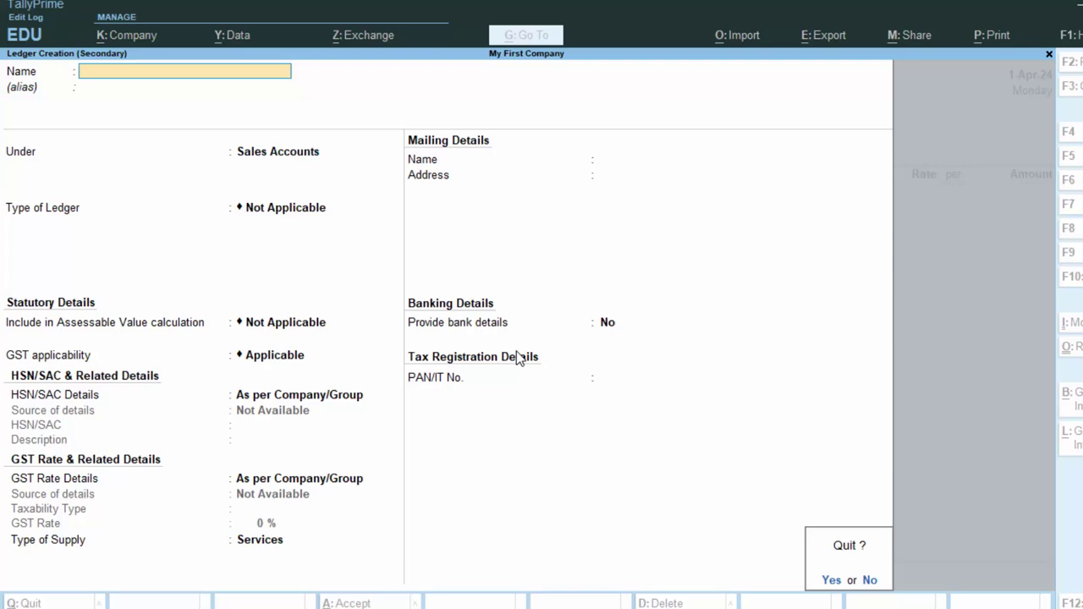
pyautogui.press('y')
pyautogui.press('Escape')
pyautogui.press('y')
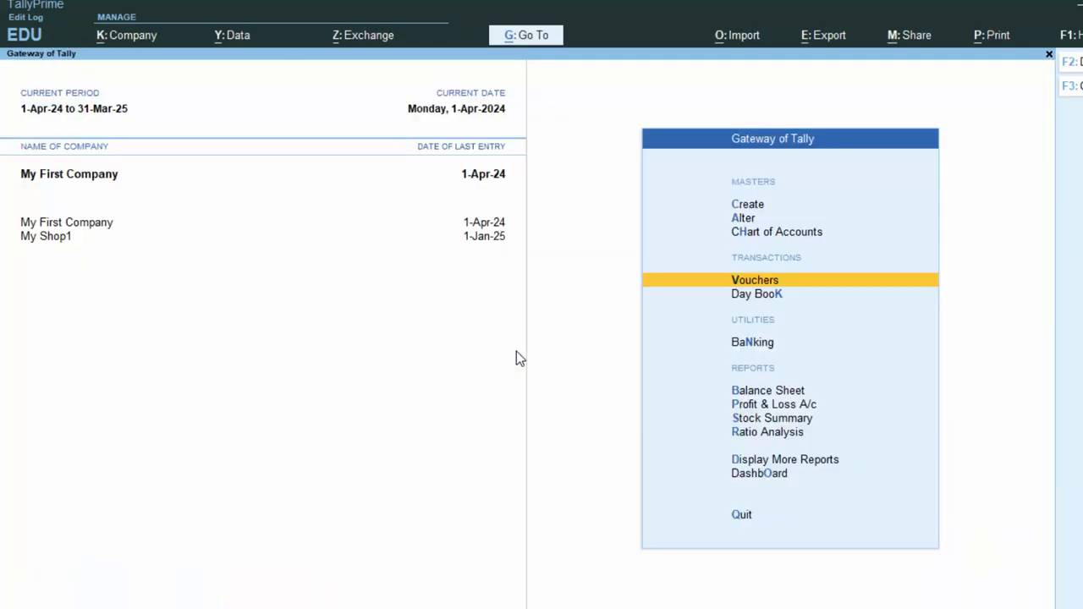
# - Open the existing Sales ledger for alteration from the list of ledger masters
pyautogui.press('Up')
pyautogui.press('Up')
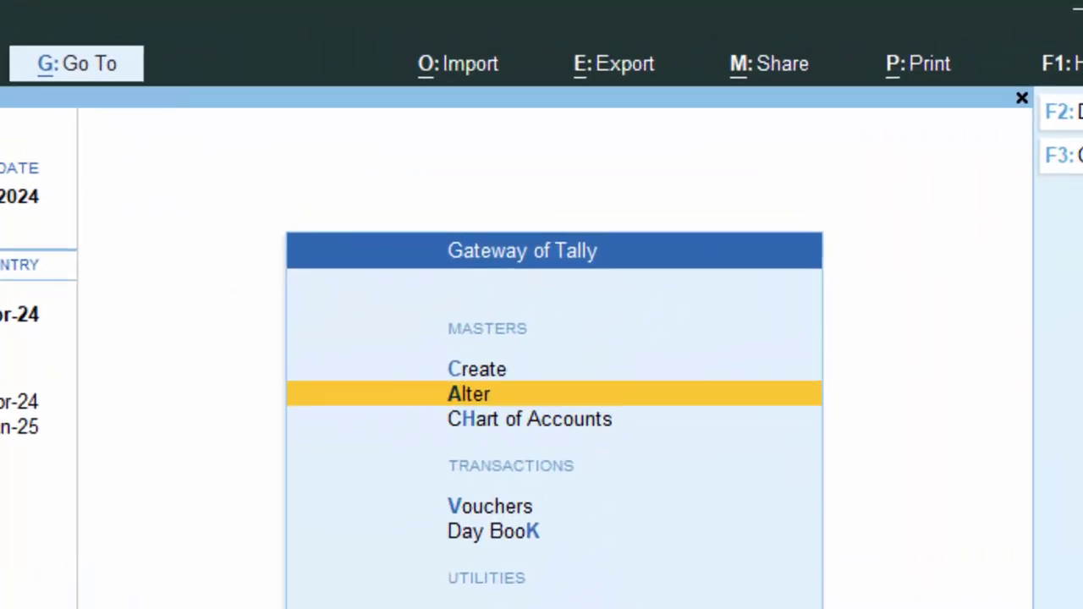
pyautogui.press('Return')
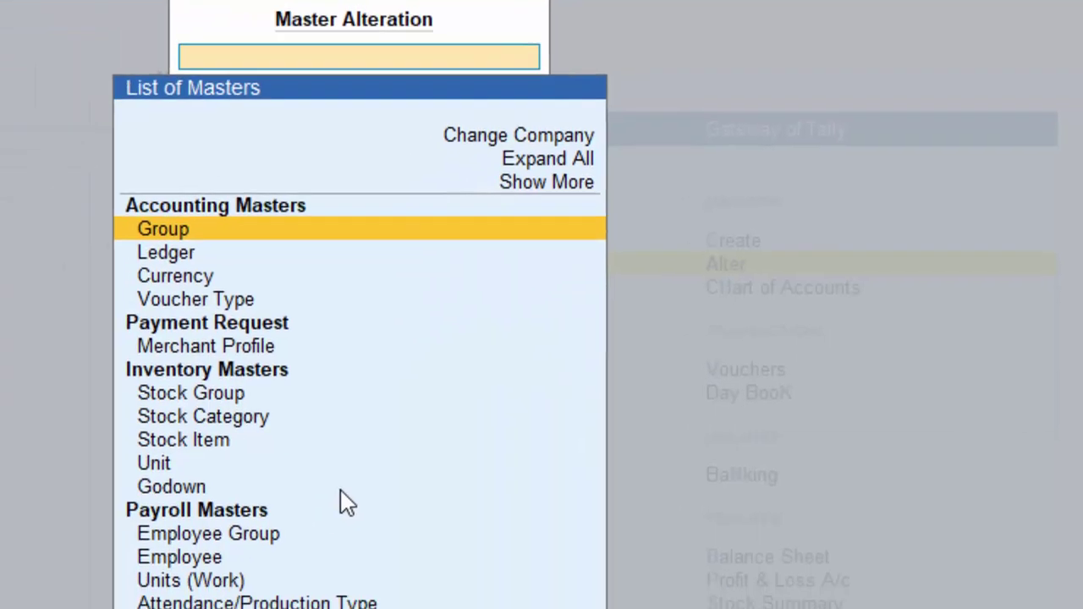
pyautogui.press('Down')
pyautogui.press('Down')
pyautogui.press('Up')
pyautogui.press('Return')
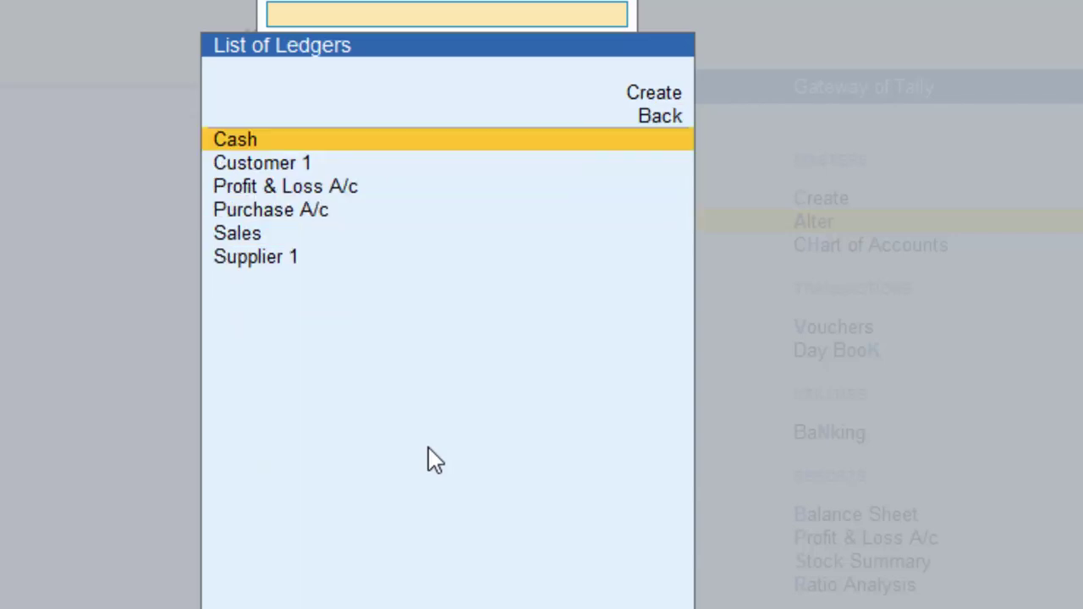
pyautogui.press('Down')
pyautogui.press('Down')
pyautogui.press('Down')
pyautogui.press('Down')
pyautogui.press('Return')
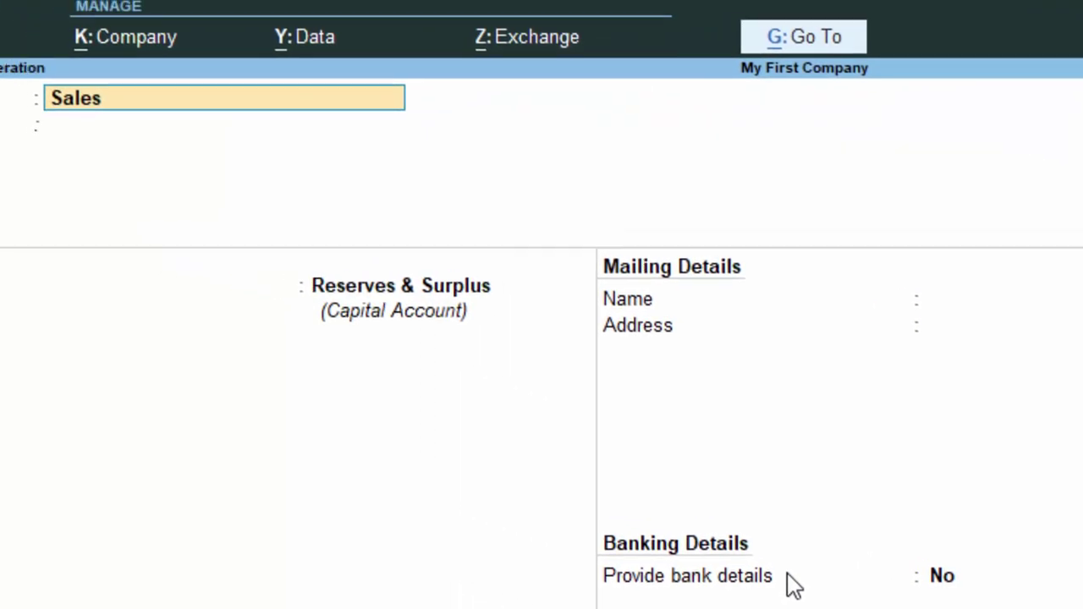
# - Place the Sales ledger under the Sales Accounts group, keep its other details at their defaults, and save the alteration
pyautogui.press('Return')
pyautogui.press('Return')
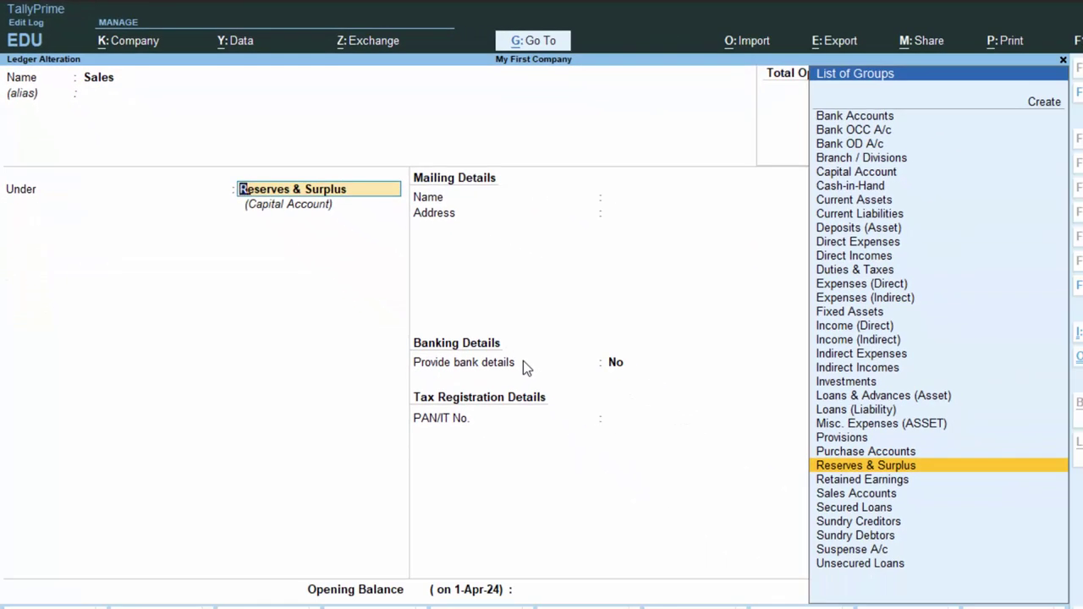
pyautogui.write('S')
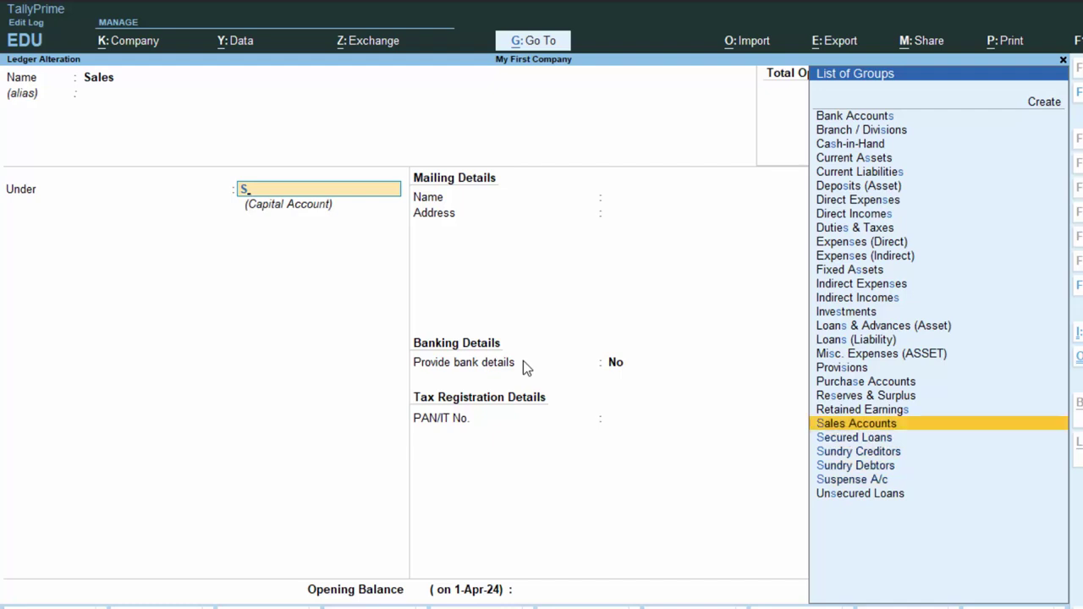
pyautogui.press('Return')
pyautogui.press('Return')
pyautogui.press('Return')
pyautogui.press('Return')
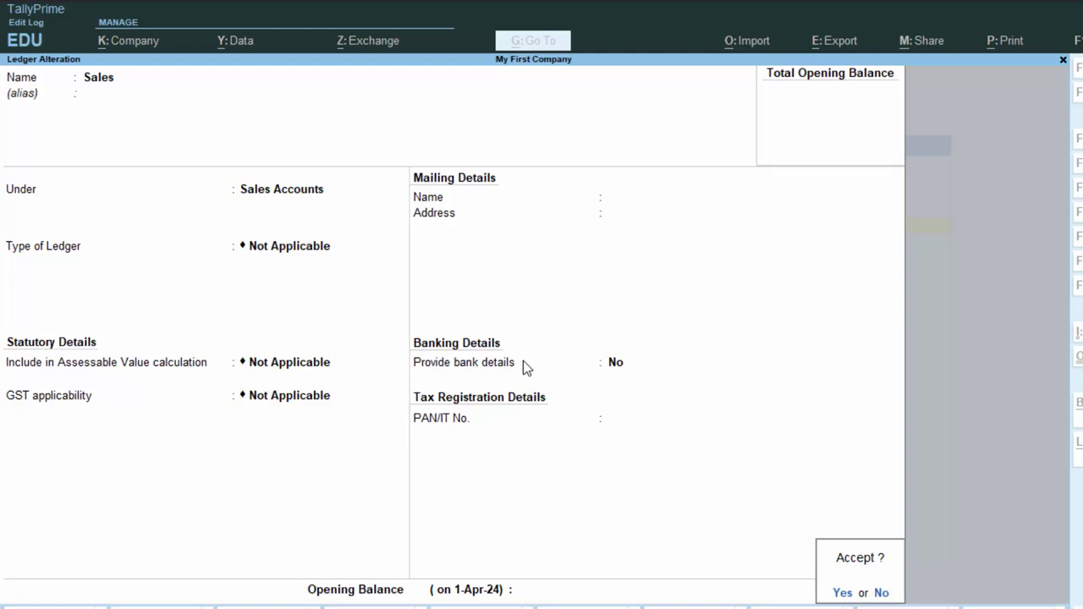
pyautogui.press('y')
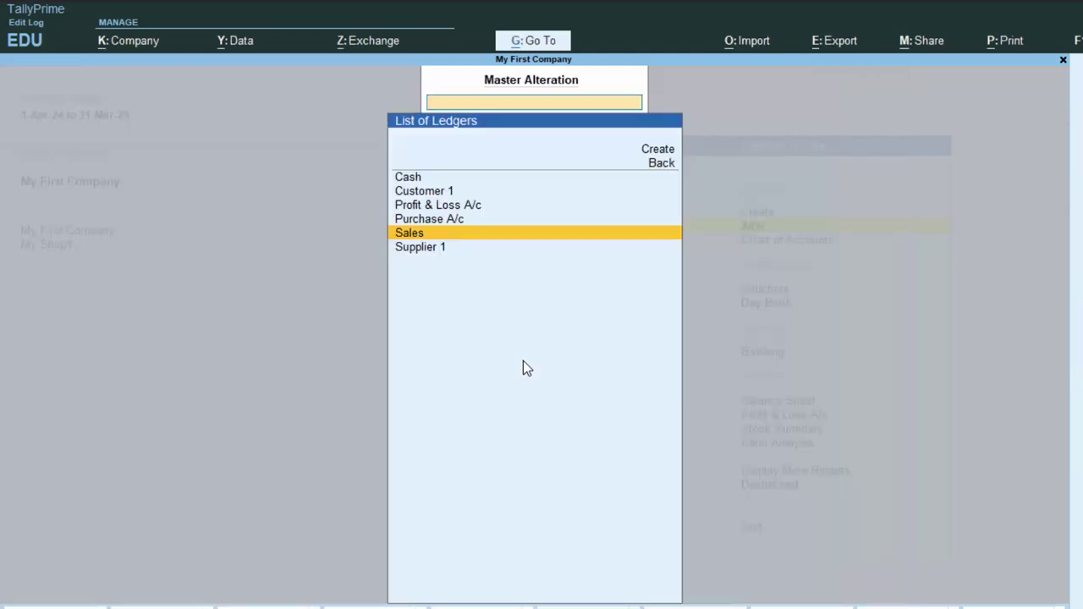
# - Leave the ledger alteration and start a sales voucher with Customer 1 as the party account
pyautogui.press('Escape')
pyautogui.press('Escape')
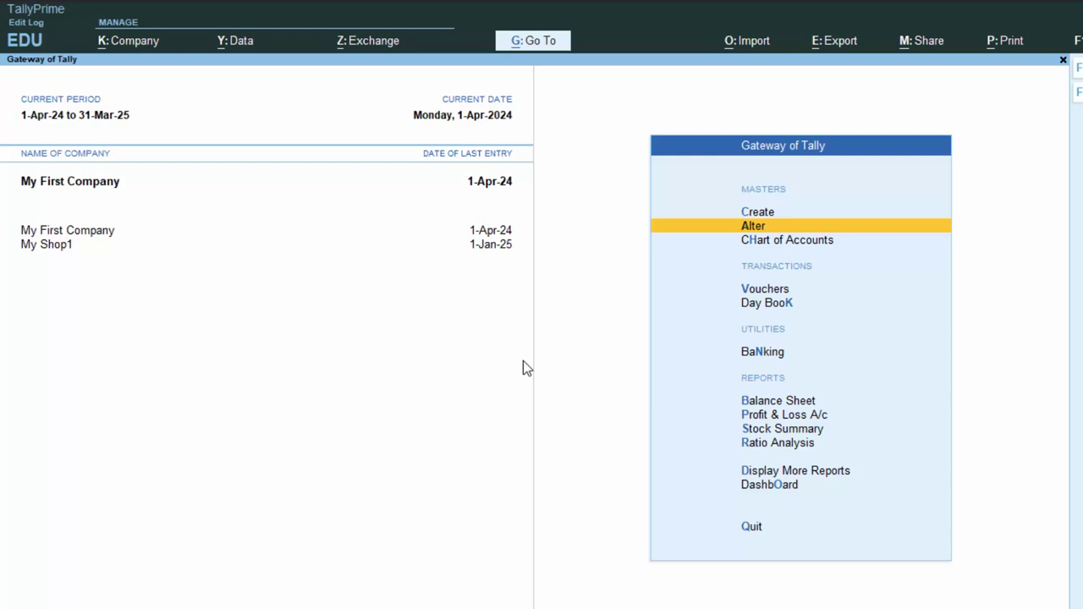
pyautogui.press('v')
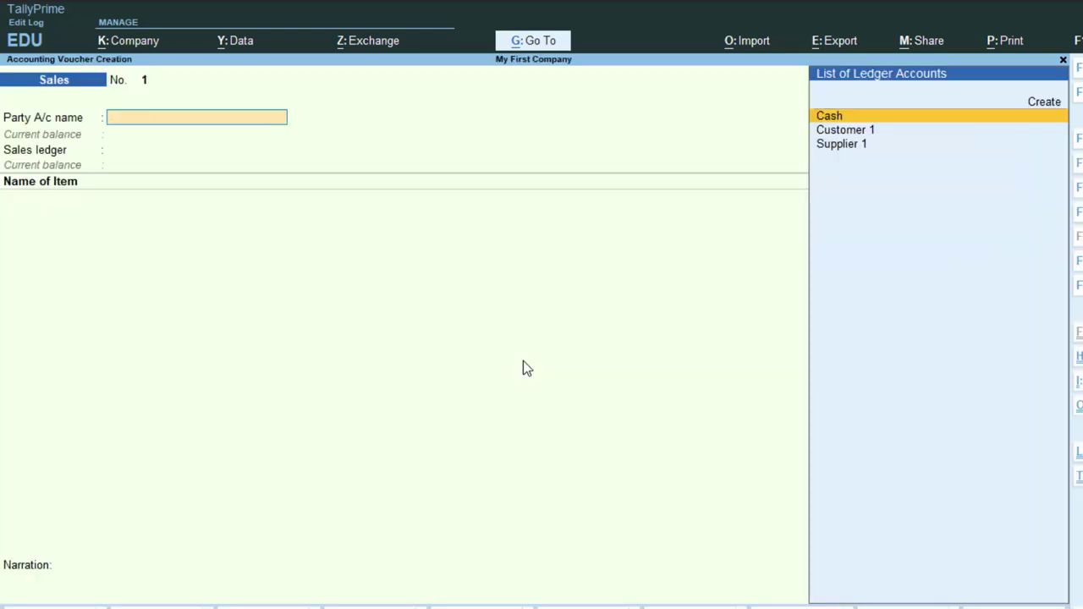
pyautogui.press('Down')
pyautogui.press('Return')
# - Leave all dispatch details of the sales voucher blank and accept them
pyautogui.press('Return')
pyautogui.press('Return')
pyautogui.press('Return')
pyautogui.press('Return')
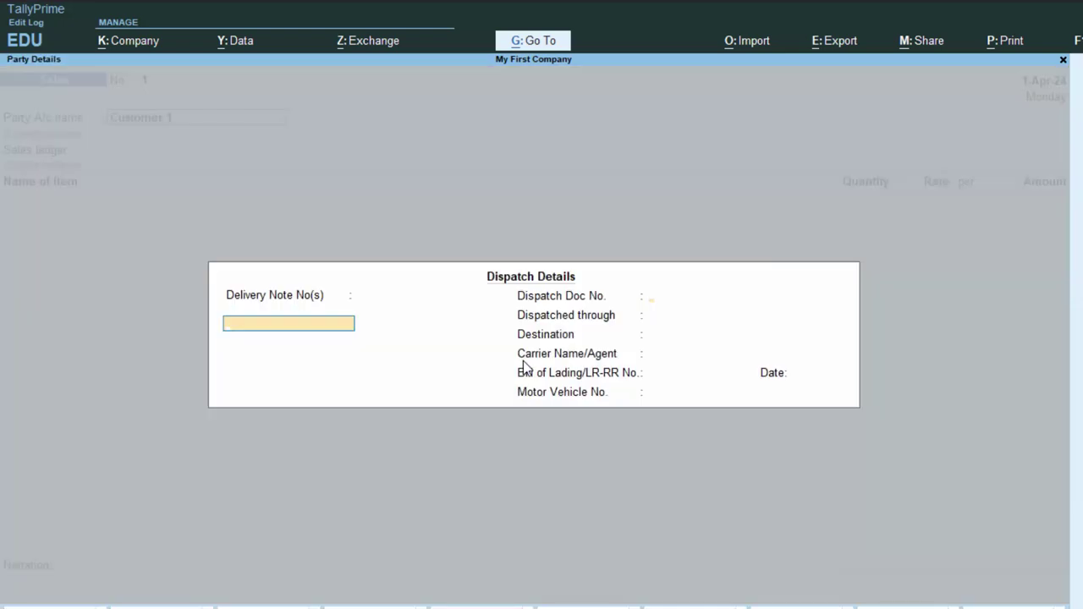
pyautogui.press('Return')
pyautogui.press('Return')
pyautogui.press('Return')
pyautogui.press('Return')
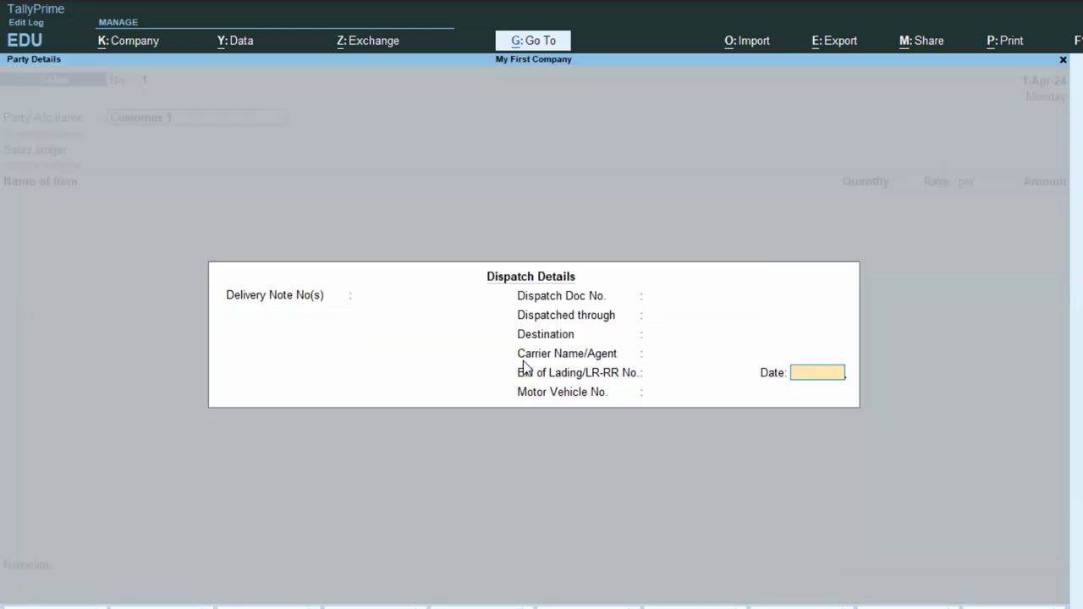
pyautogui.press('Return')
pyautogui.press('Return')
# - Accept the default party details for Customer 1, keeping Uttar Pradesh as the state and leaving the GSTIN/UIN empty
pyautogui.press('Return')
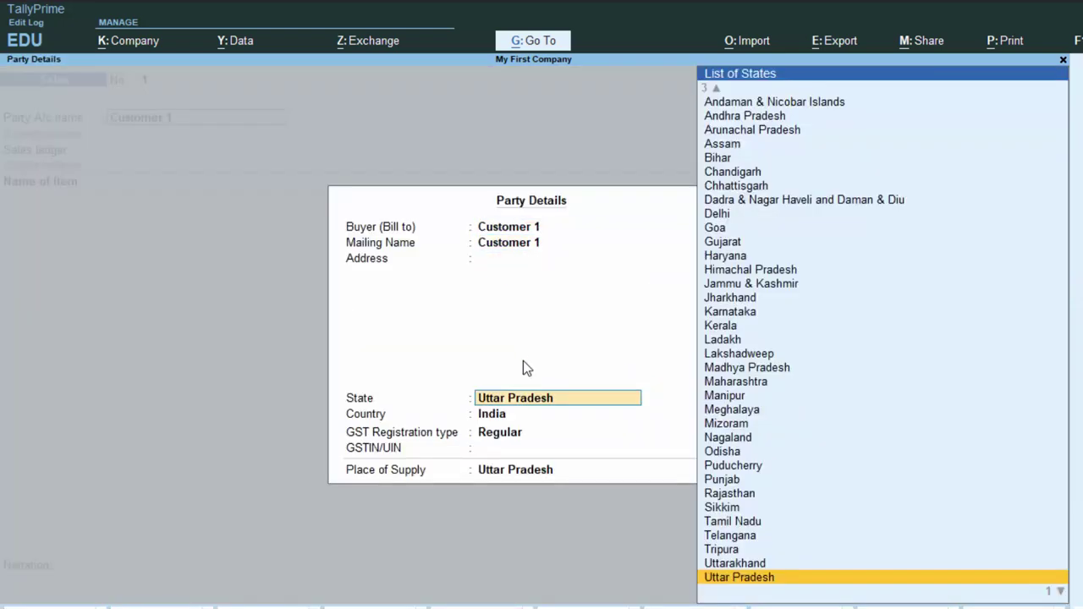
pyautogui.press('Return')
pyautogui.press('Return')
pyautogui.press('Return')
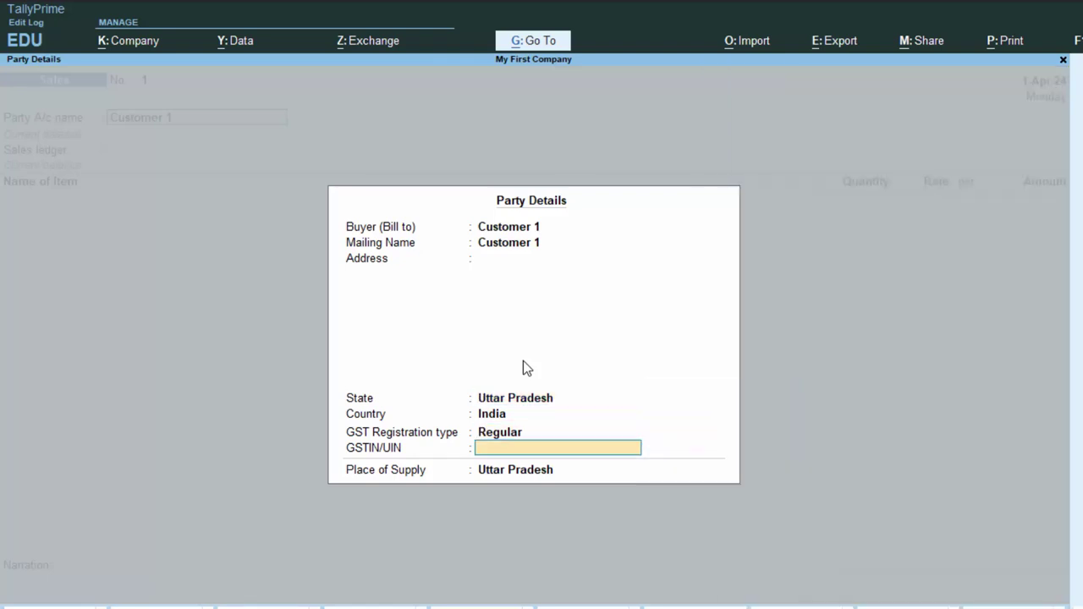
pyautogui.press('Return')
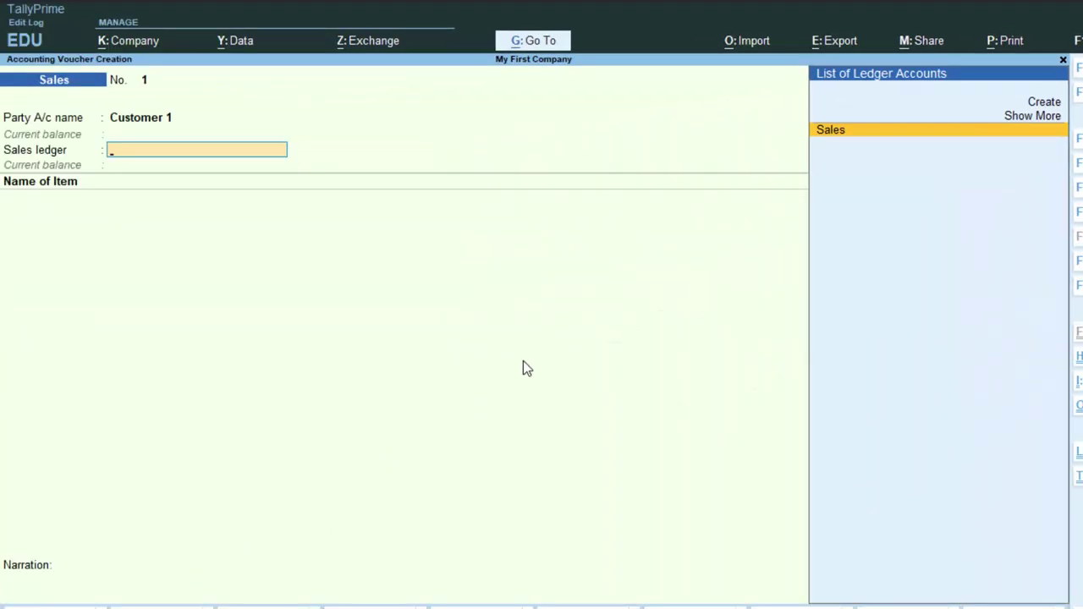
# - Choose Sales as the sales ledger and add stock item Book1 with quantity 4 nos at a rate of 690
pyautogui.press('Return')
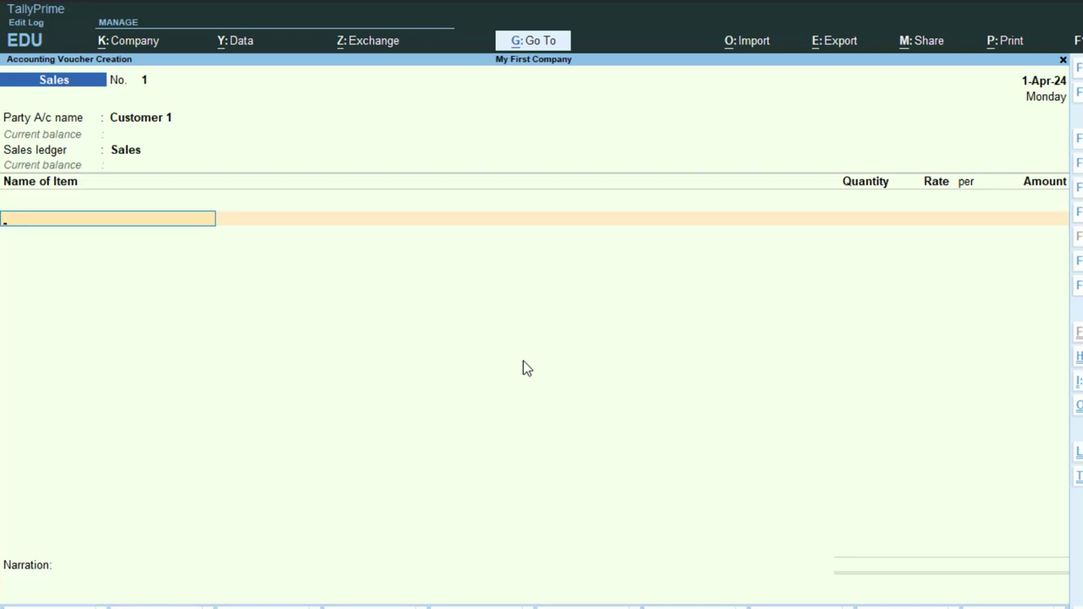
pyautogui.write('S')
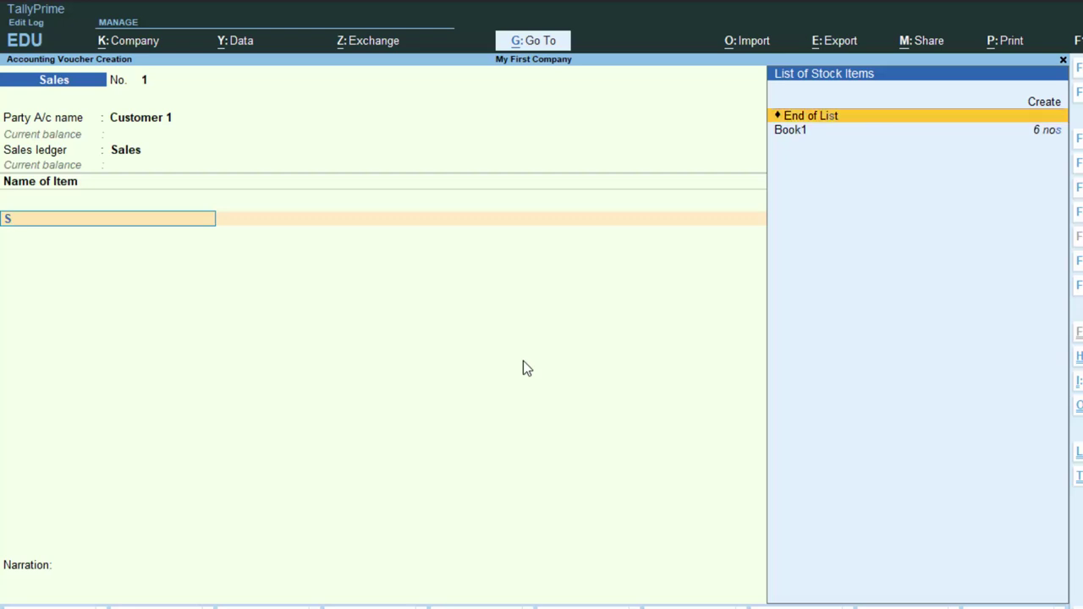
pyautogui.press('Down')
pyautogui.press('Return')
pyautogui.write('4')
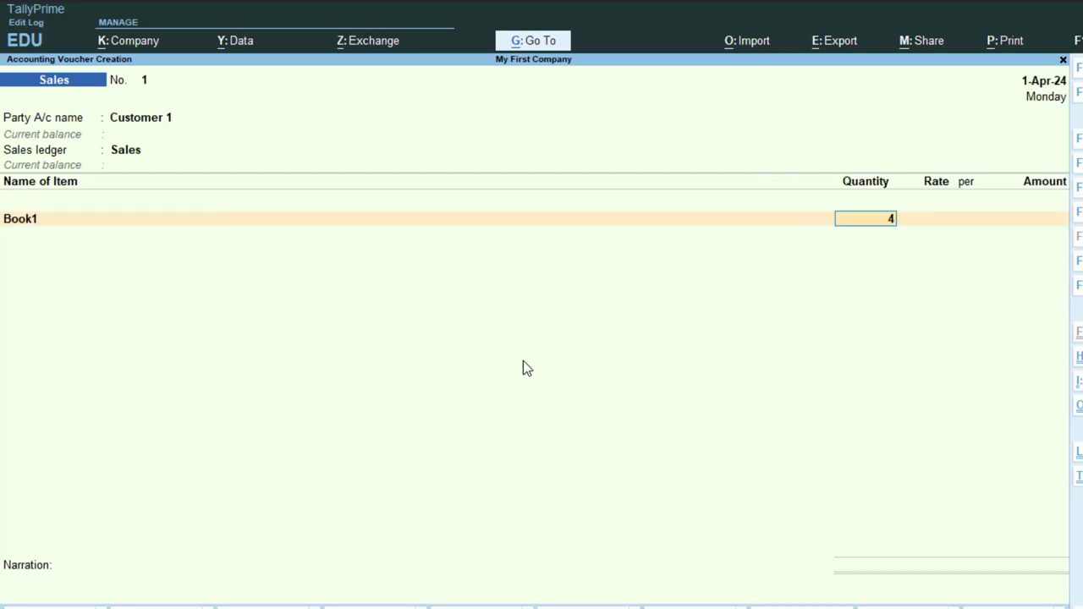
pyautogui.press('Return')
pyautogui.write('690')
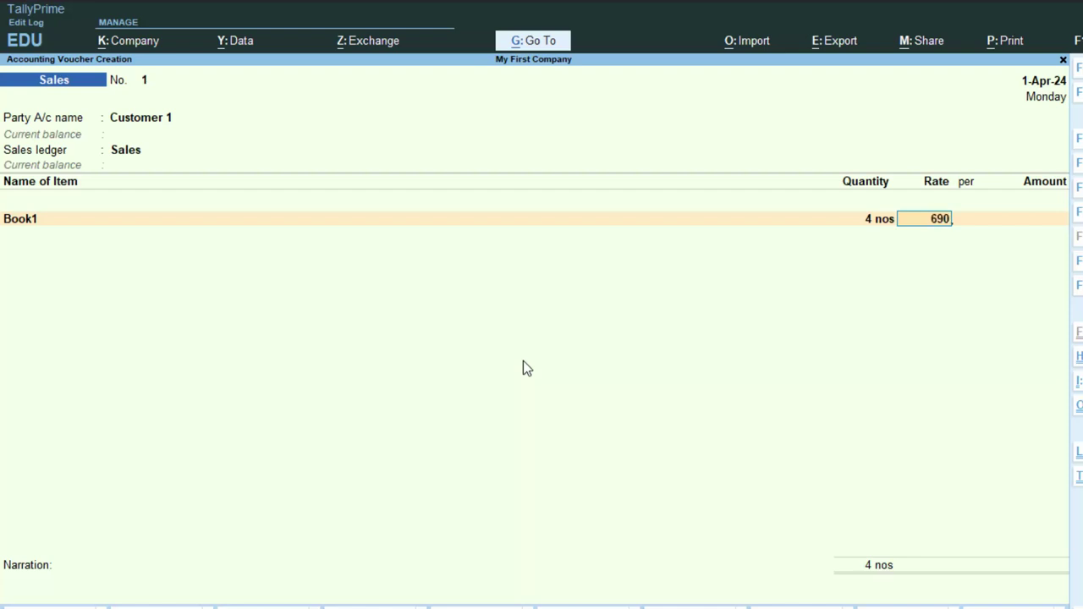
pyautogui.press('Return')
pyautogui.press('Return')
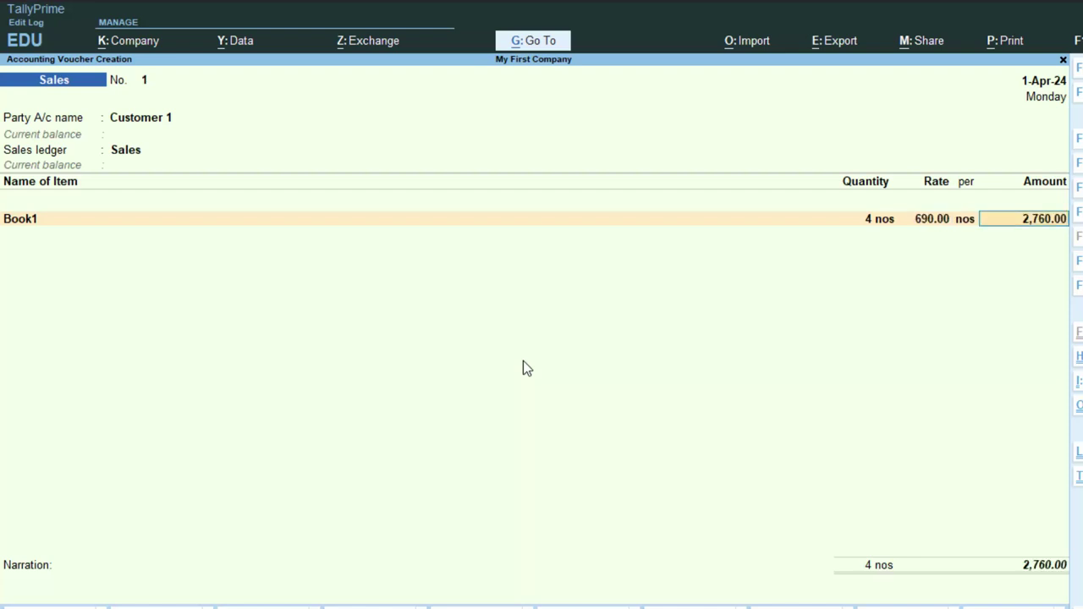
# - End the item list, accept the full bill amount as New Ref 1 for Customer 1, and save the sales voucher without narration
pyautogui.press('Return')
pyautogui.press('Return')
pyautogui.press('Return')
pyautogui.press('Return')
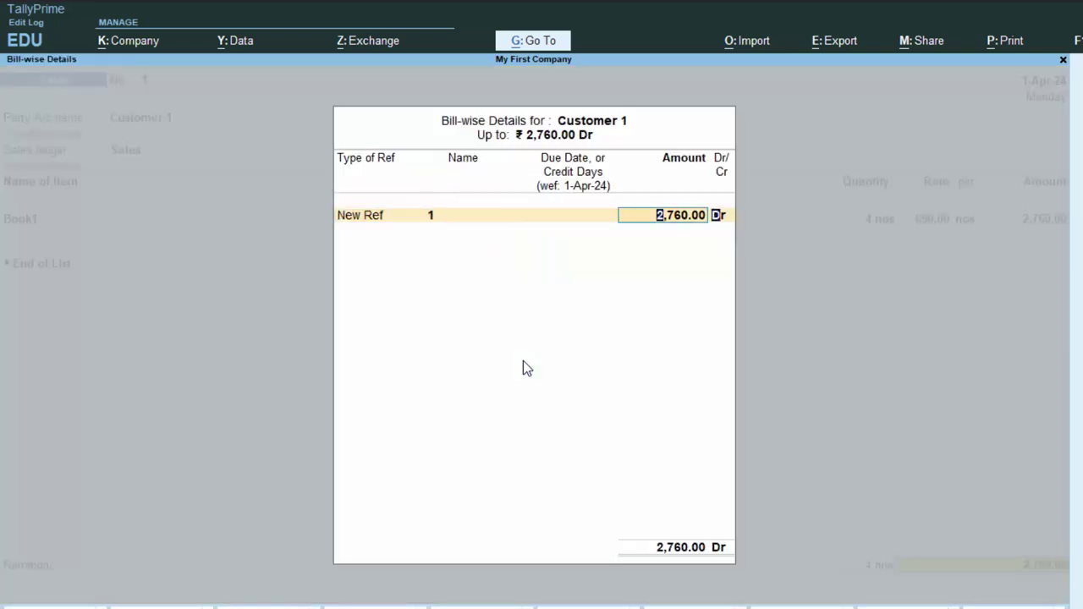
pyautogui.press('Return')
pyautogui.press('Return')
pyautogui.press('Return')
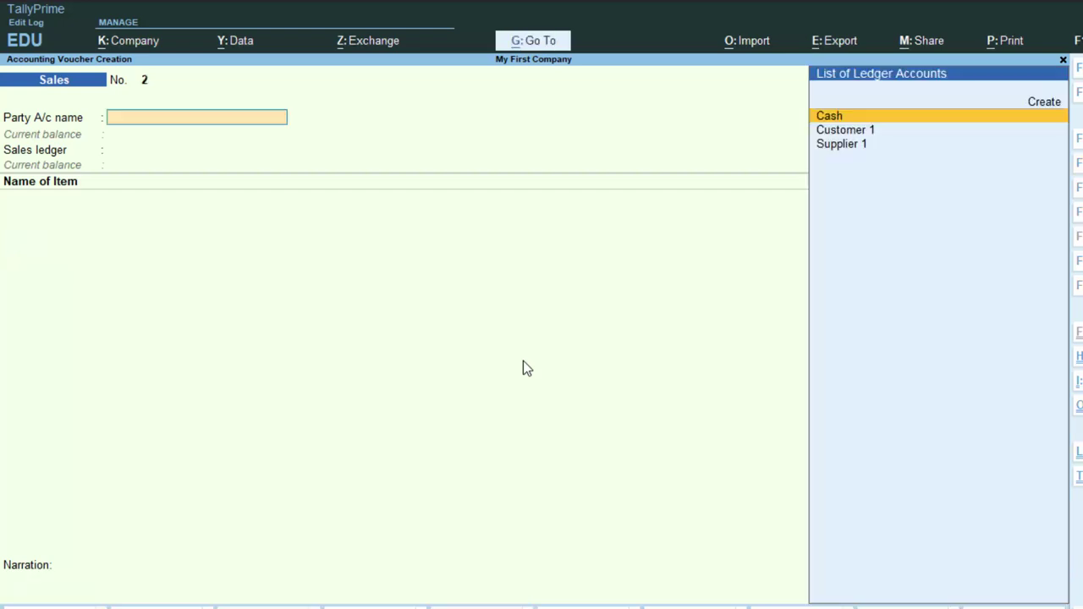